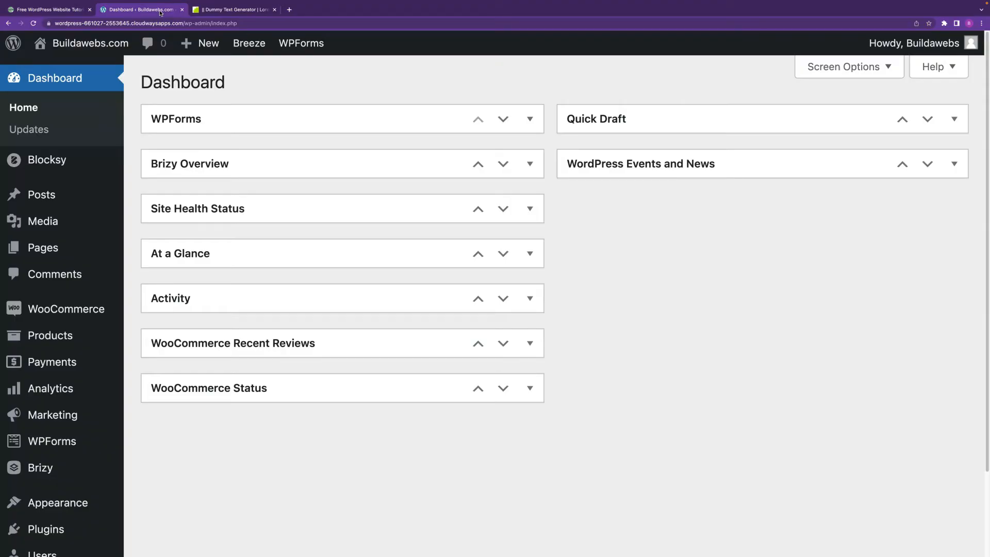
- Start a new WooCommerce product from Products > Add New in the admin sidebar
{"action": "mouse_move", "coordinate": [82, 316]}
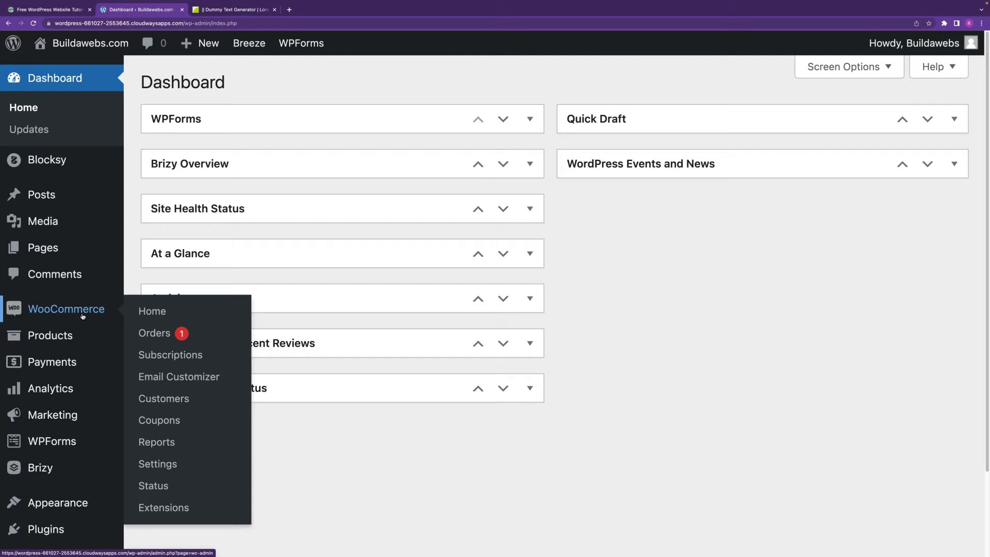
{"action": "mouse_move", "coordinate": [55, 526]}
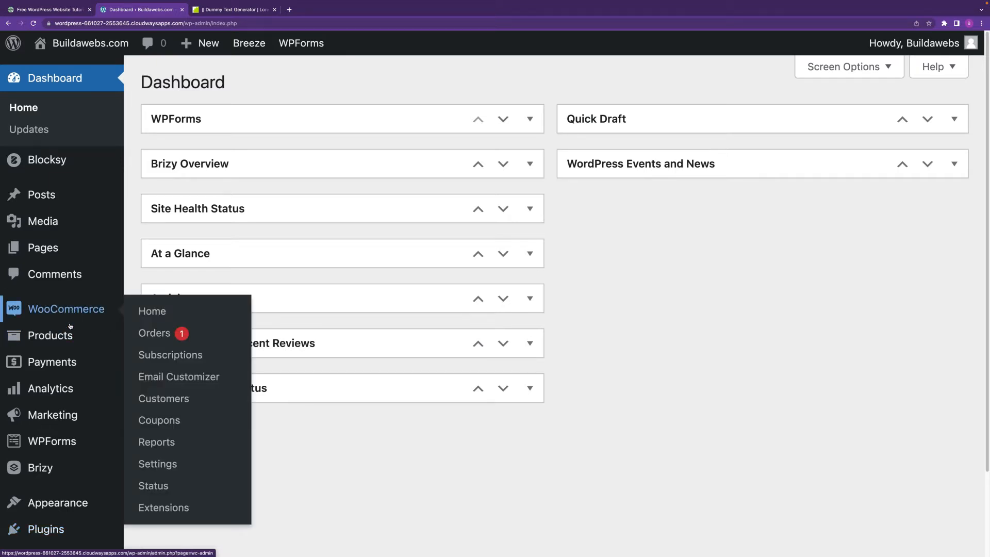
{"action": "mouse_move", "coordinate": [62, 338]}
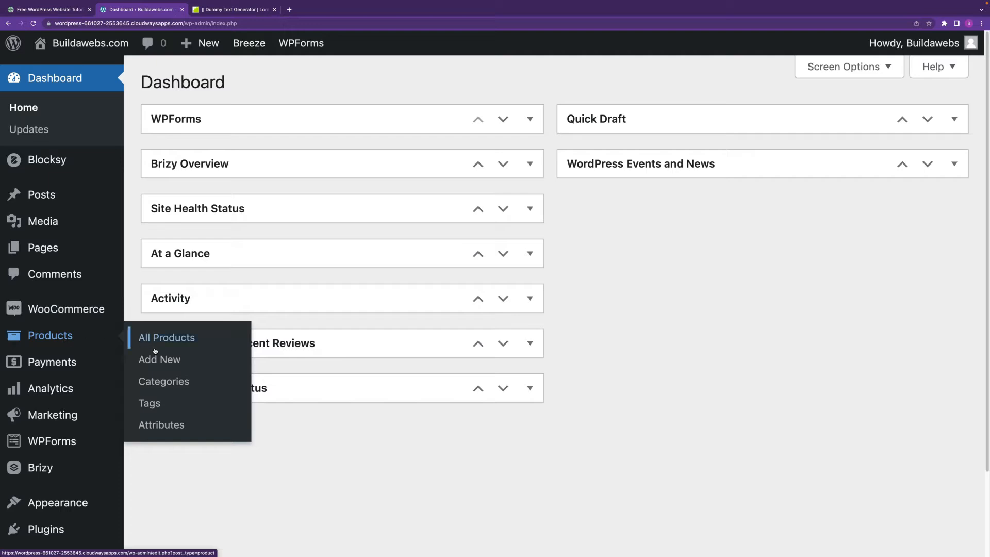
{"action": "left_click", "coordinate": [167, 361]}
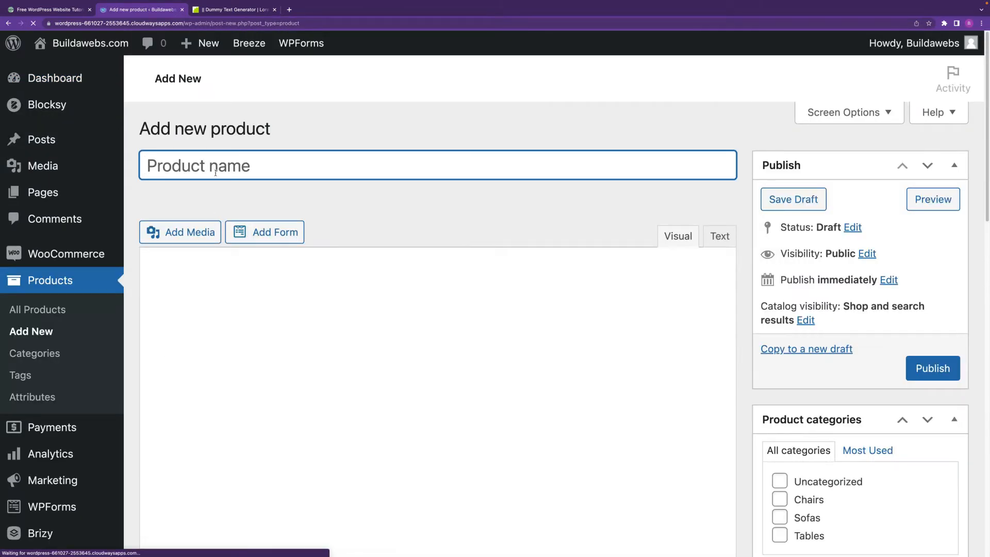
- Title the product 'Sofa Service' and copy three paragraphs from the Dummy Text Generator
{"action": "type", "text": "S"}
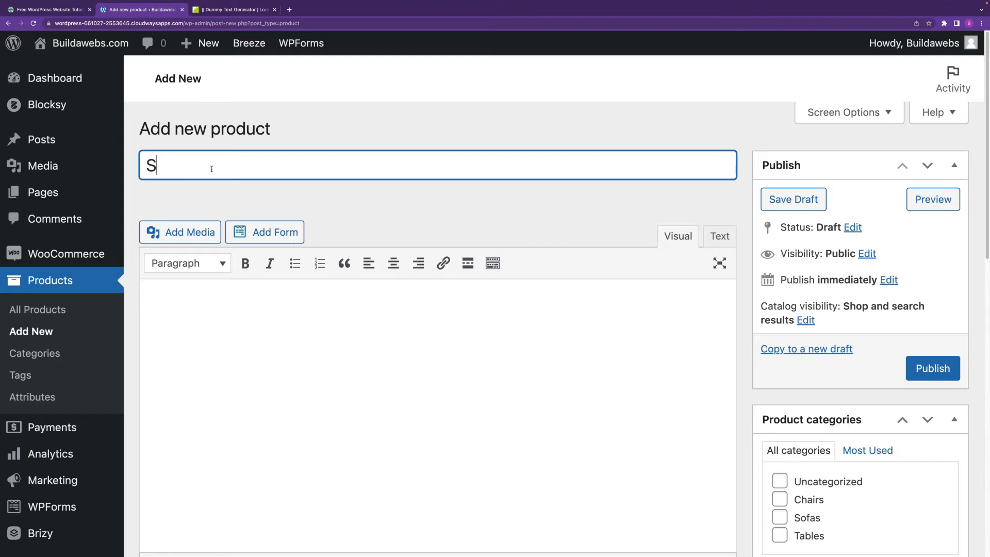
{"action": "type", "text": "ofa Service"}
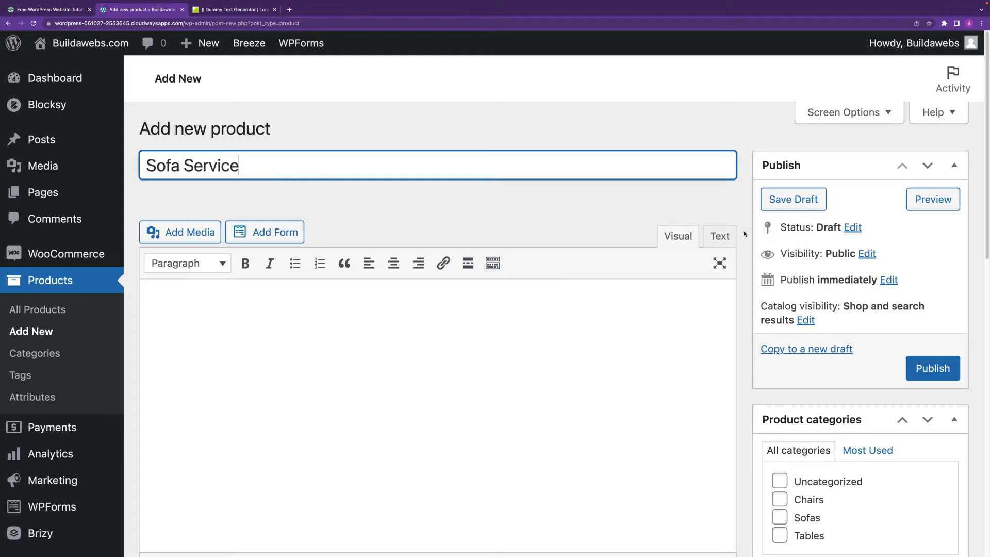
{"action": "left_click", "coordinate": [292, 304]}
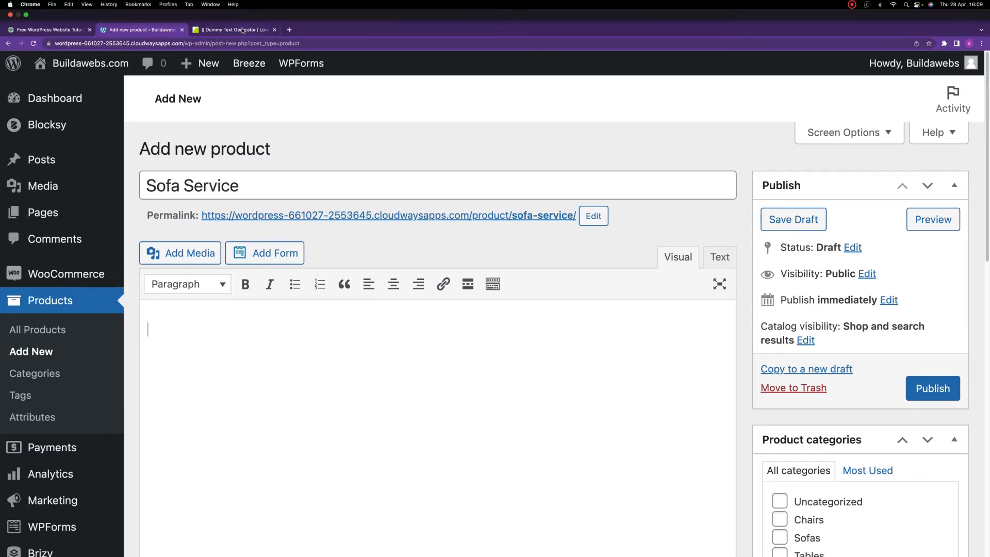
{"action": "left_click", "coordinate": [243, 30]}
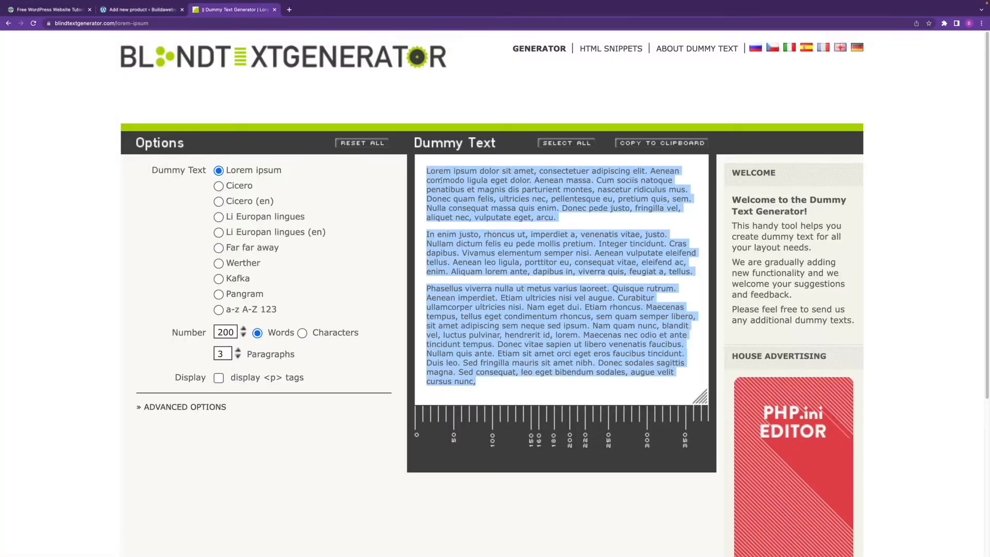
{"action": "left_click", "coordinate": [430, 167]}
{"action": "left_click_drag", "start_coordinate": [427, 172], "coordinate": [589, 383]}
{"action": "key", "text": "super+c"}
{"action": "left_click", "coordinate": [149, 11]}
- Paste the three paragraphs of dummy text into the product description
{"action": "left_click", "coordinate": [200, 297]}
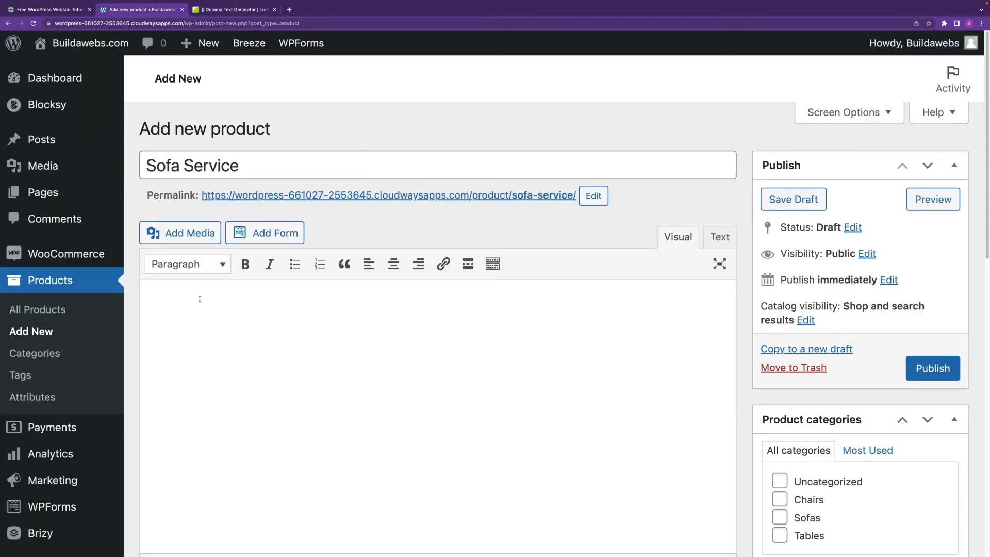
{"action": "key", "text": "super+v"}
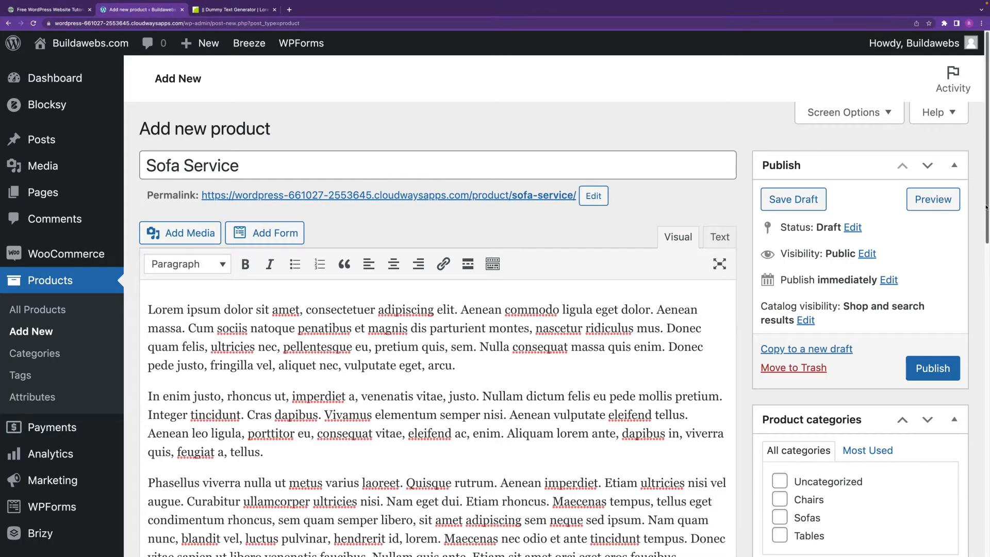
{"action": "scroll", "coordinate": [685, 215], "scroll_direction": "down", "scroll_amount": 2}
{"action": "mouse_move", "coordinate": [987, 245]}
{"action": "left_mouse_down"}
{"action": "mouse_move", "coordinate": [987, 281]}
{"action": "mouse_move", "coordinate": [988, 257]}
{"action": "left_mouse_up"}
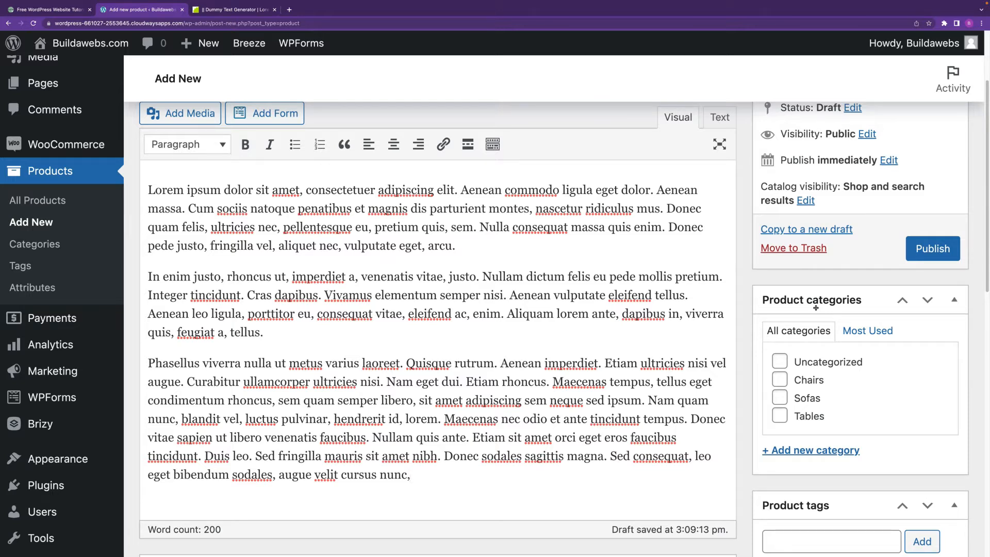
- Assign the product to Sofas and to a newly created Service category
{"action": "left_click", "coordinate": [784, 401]}
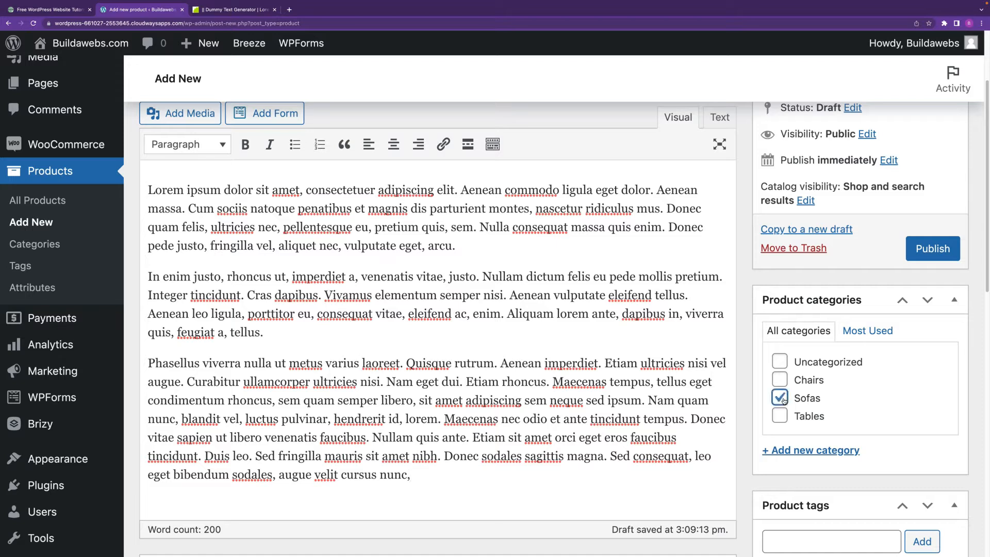
{"action": "left_click", "coordinate": [821, 453]}
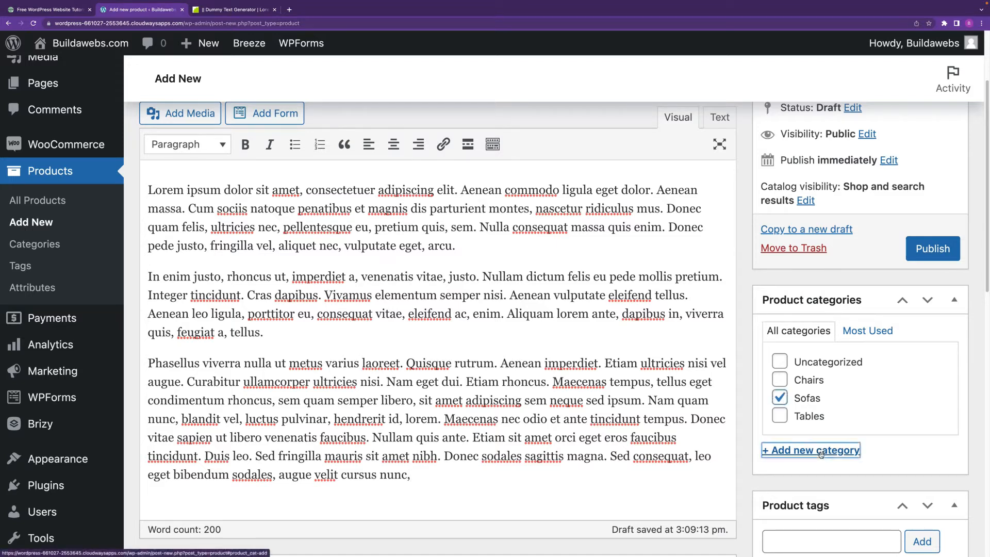
{"action": "type", "text": "Service"}
{"action": "key", "text": "BackSpace"}
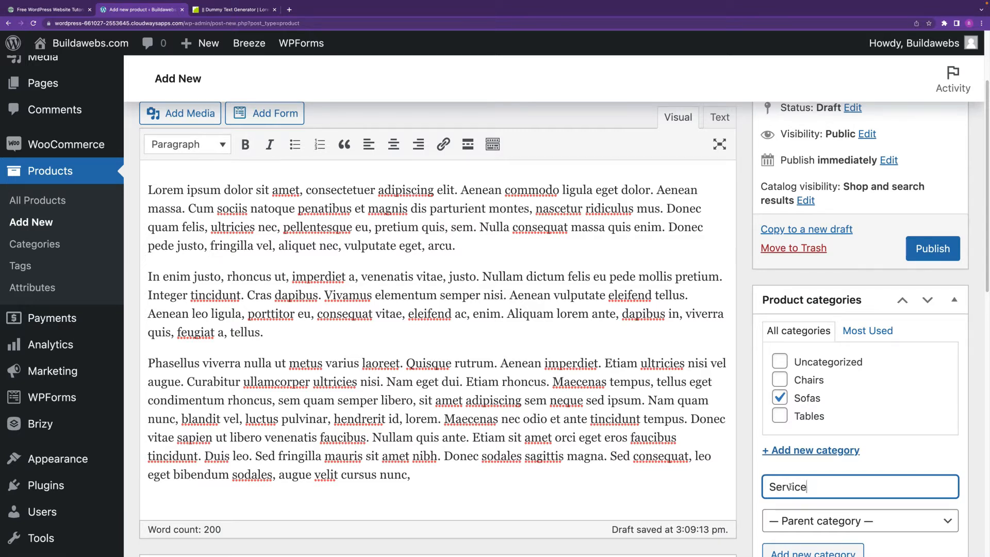
{"action": "scroll", "coordinate": [912, 488], "scroll_direction": "down", "scroll_amount": 2}
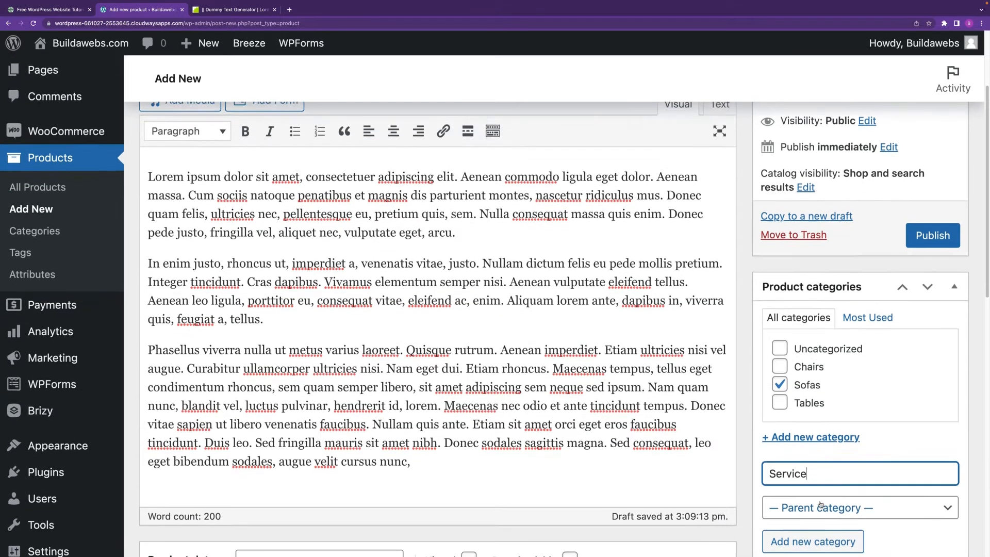
{"action": "left_click", "coordinate": [800, 496]}
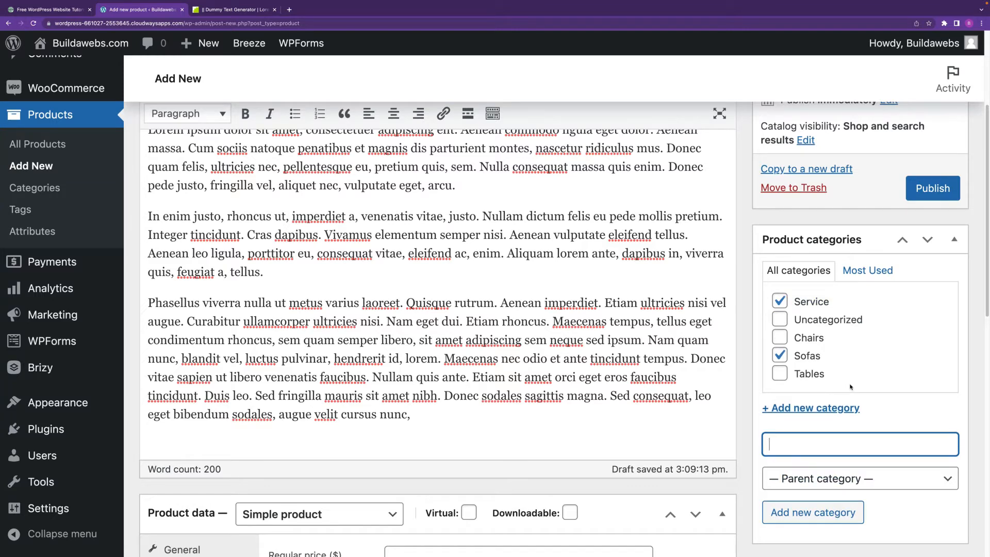
{"action": "left_click", "coordinate": [780, 302]}
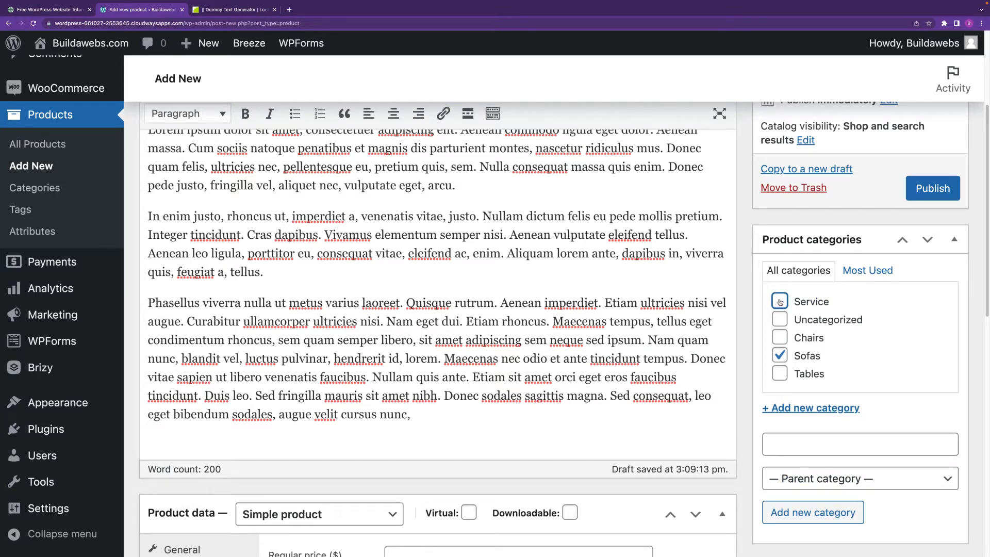
{"action": "left_click", "coordinate": [781, 303]}
{"action": "scroll", "coordinate": [899, 379], "scroll_direction": "down", "scroll_amount": 5}
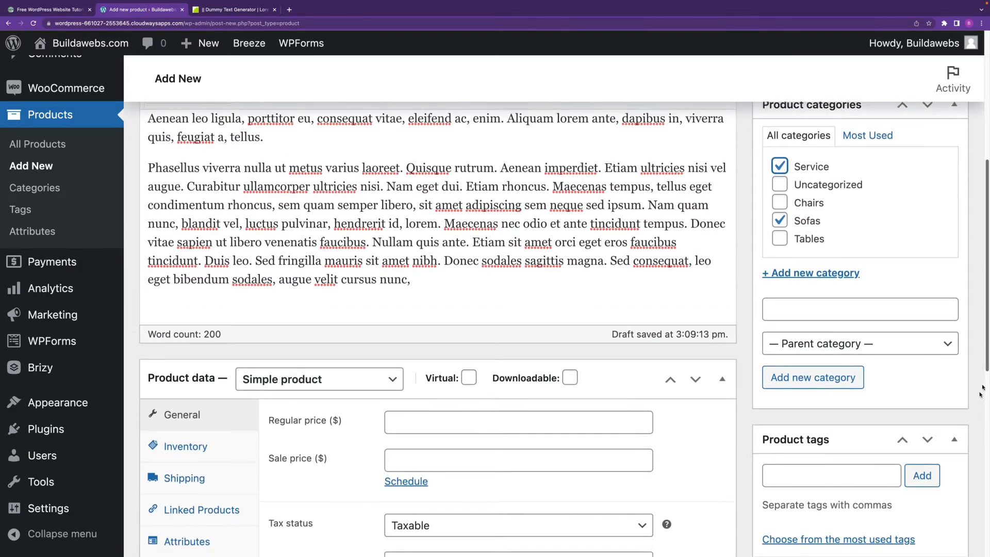
- Add the product tags 'maintenance' and 'servicing'
{"action": "left_click", "coordinate": [788, 314]}
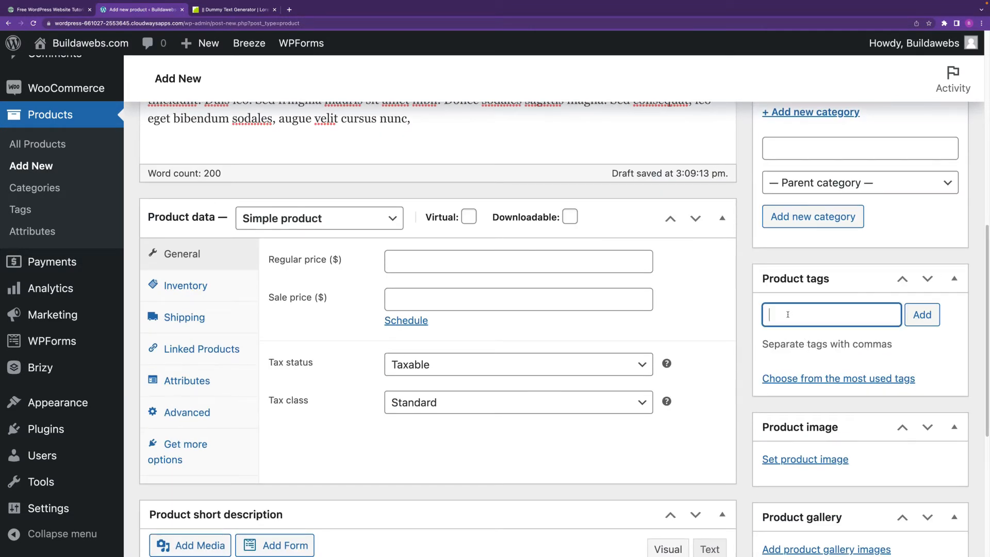
{"action": "type", "text": "mai"}
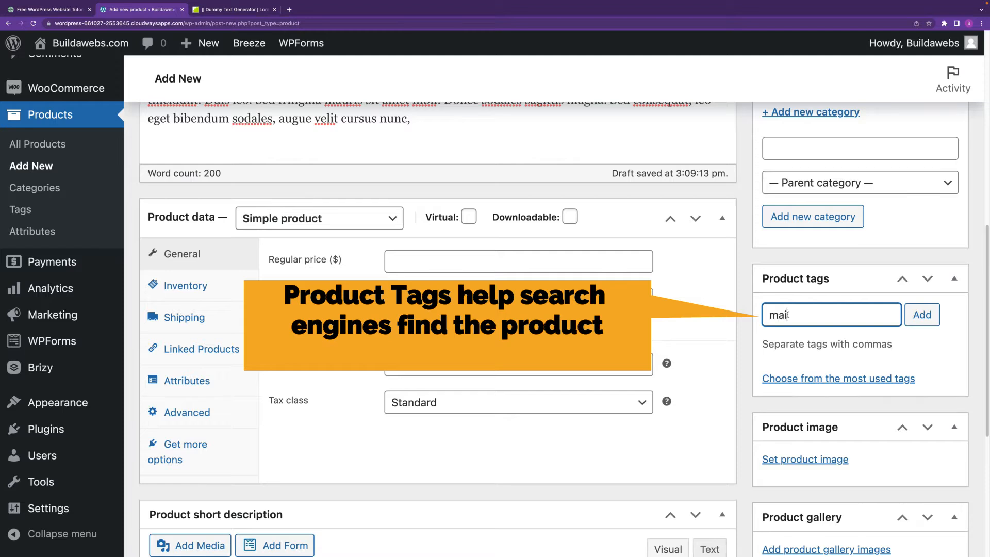
{"action": "type", "text": "ntenace"}
{"action": "key", "text": "BackSpace"}
{"action": "key", "text": "BackSpace"}
{"action": "type", "text": "nce"}
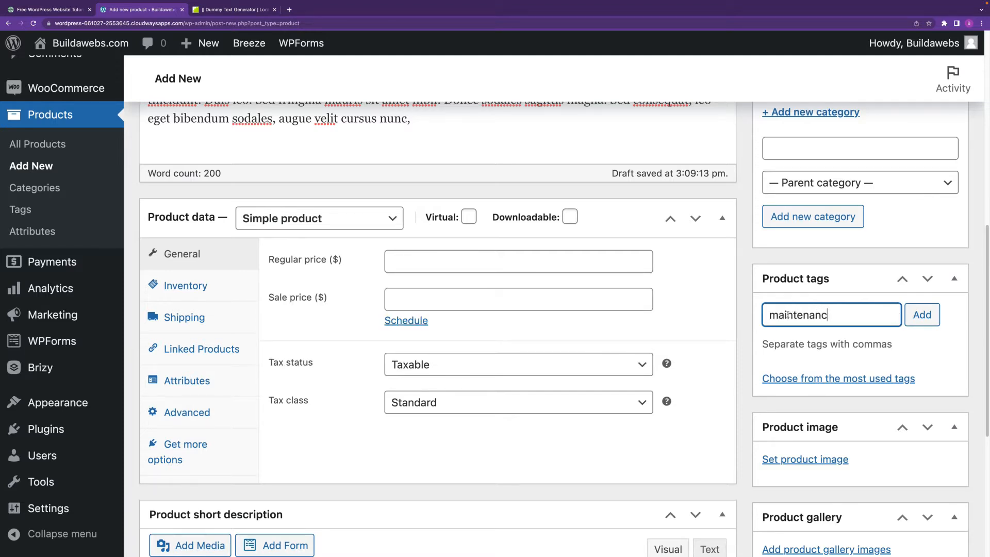
{"action": "left_click", "coordinate": [928, 319]}
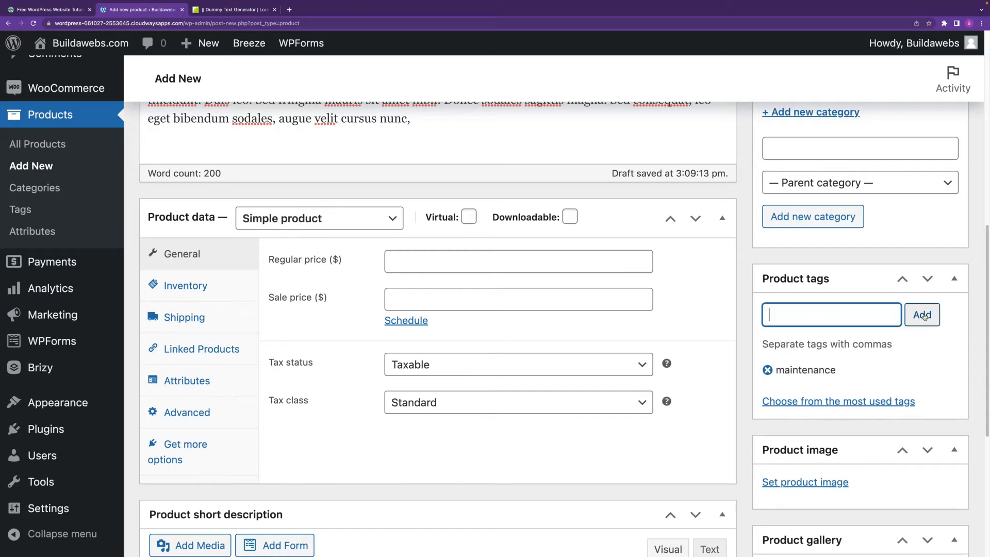
{"action": "left_click", "coordinate": [842, 404]}
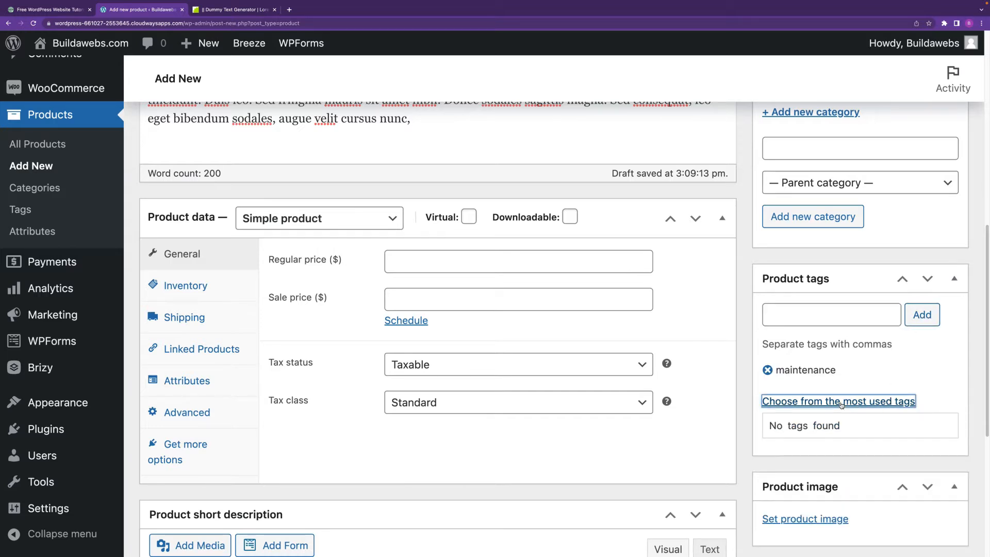
{"action": "left_click", "coordinate": [805, 316]}
{"action": "type", "text": "servicing"}
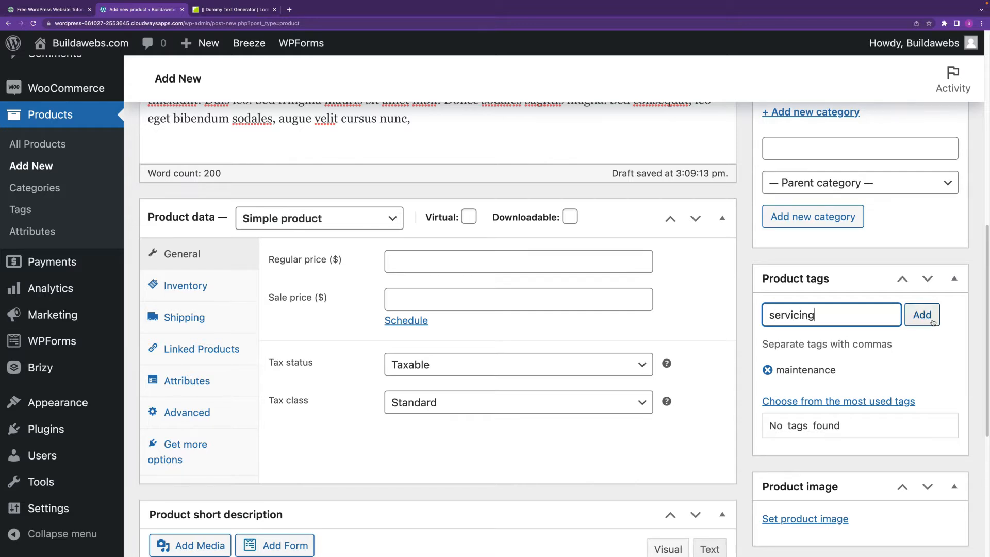
{"action": "left_click", "coordinate": [922, 315]}
{"action": "scroll", "coordinate": [932, 321], "scroll_direction": "down", "scroll_amount": 3}
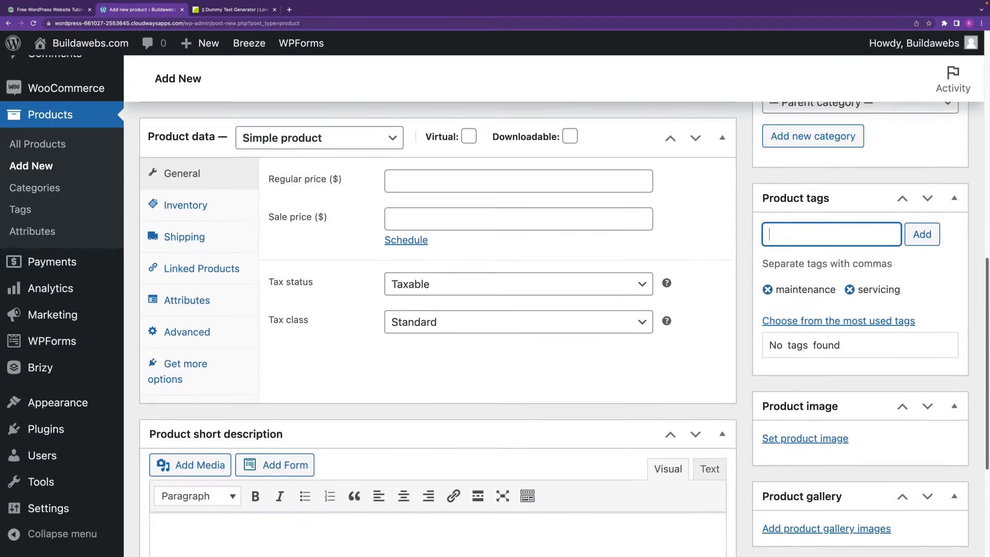
{"action": "scroll", "coordinate": [802, 383], "scroll_direction": "down", "scroll_amount": 2}
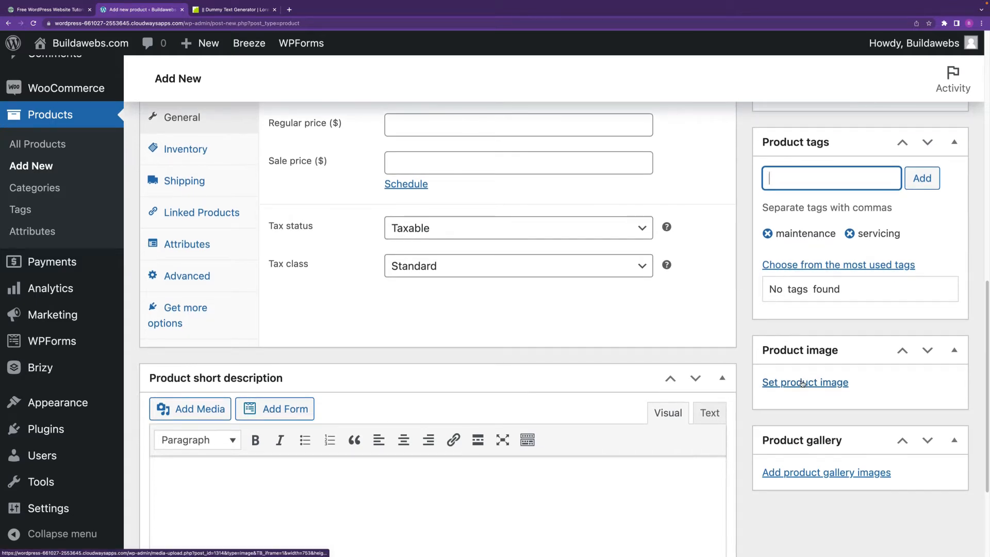
{"action": "left_click", "coordinate": [803, 383]}
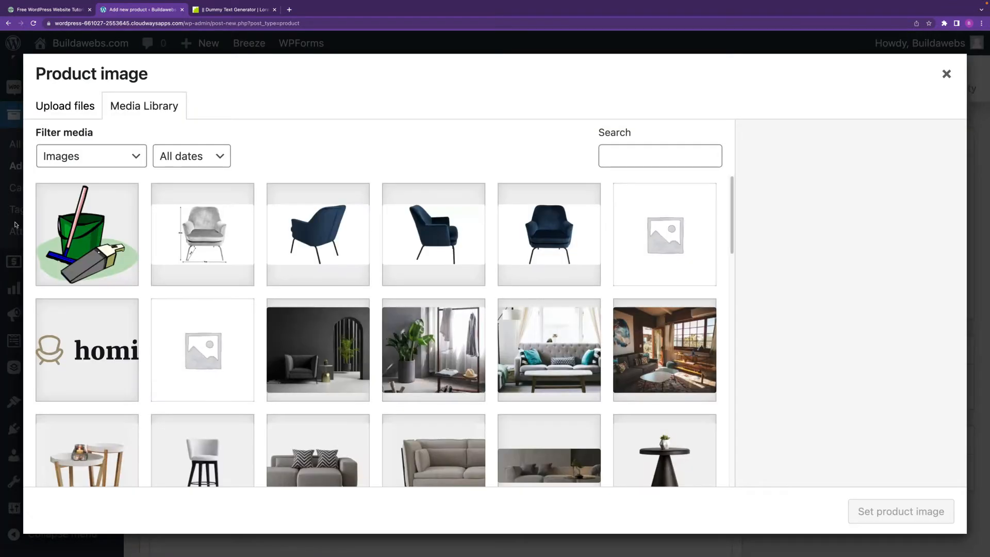
{"action": "left_click", "coordinate": [98, 245]}
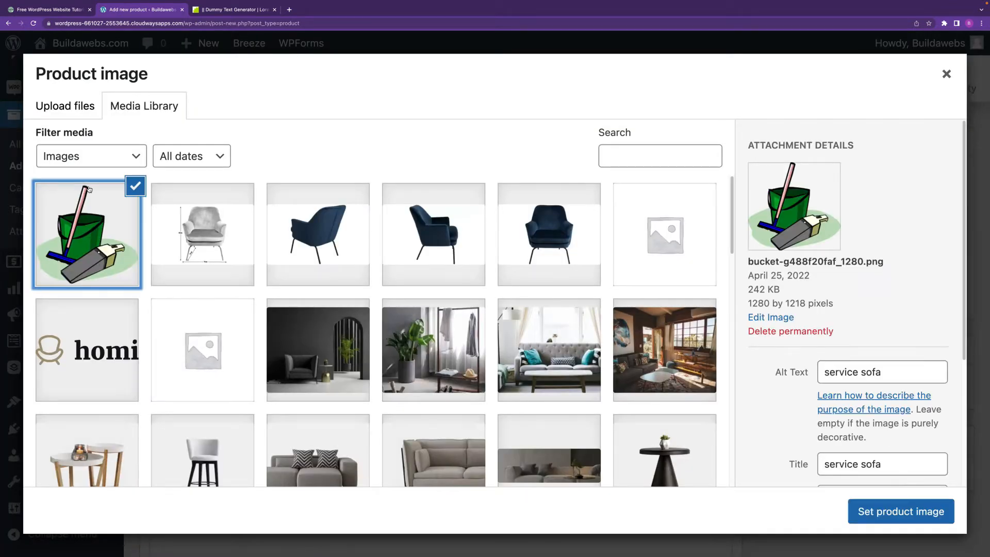
{"action": "left_click", "coordinate": [60, 108]}
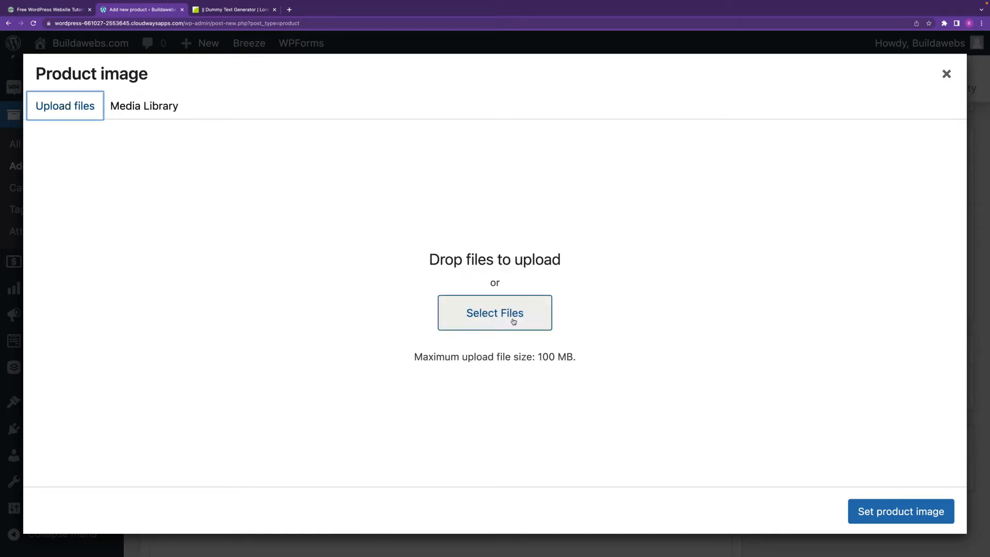
{"action": "left_click", "coordinate": [139, 114]}
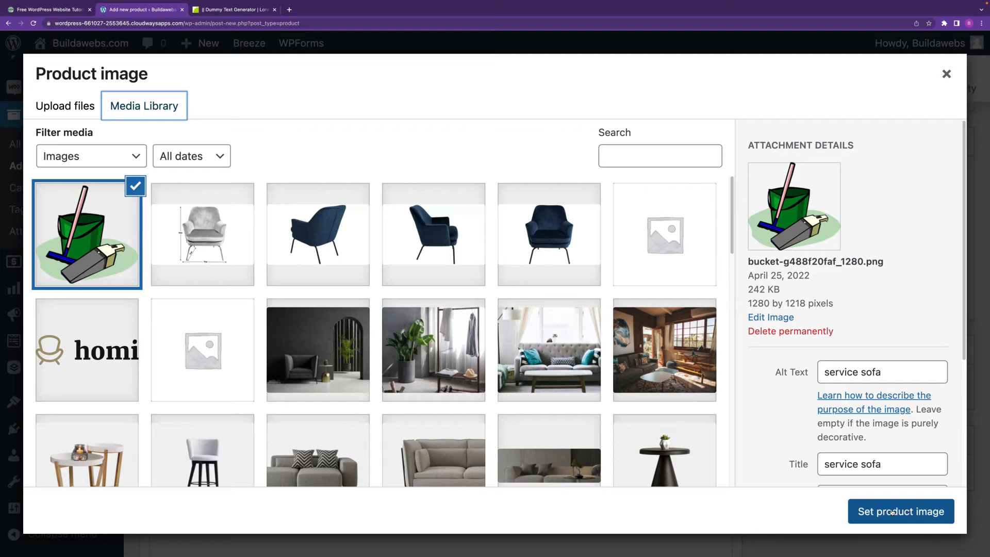
{"action": "left_click", "coordinate": [892, 513]}
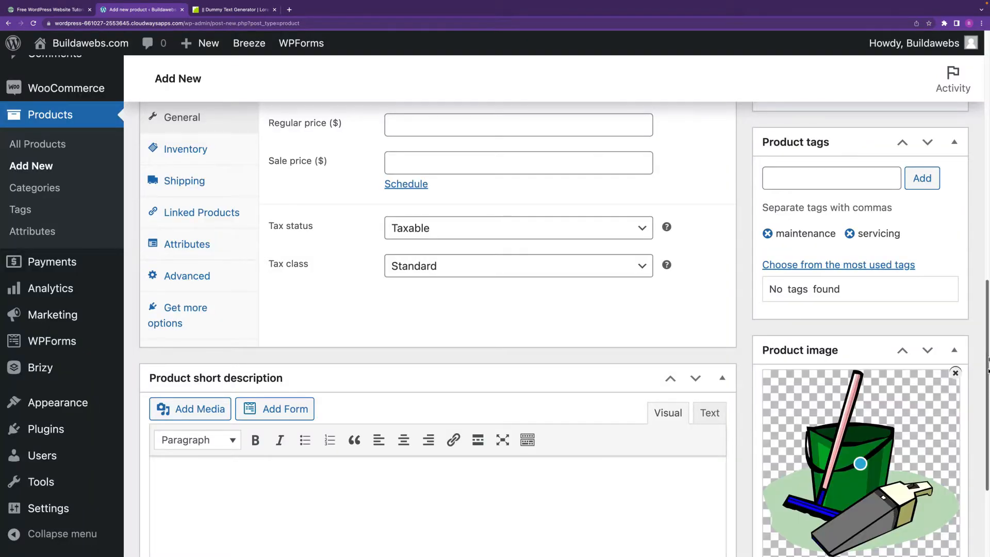
{"action": "scroll", "coordinate": [816, 482], "scroll_direction": "down", "scroll_amount": 3}
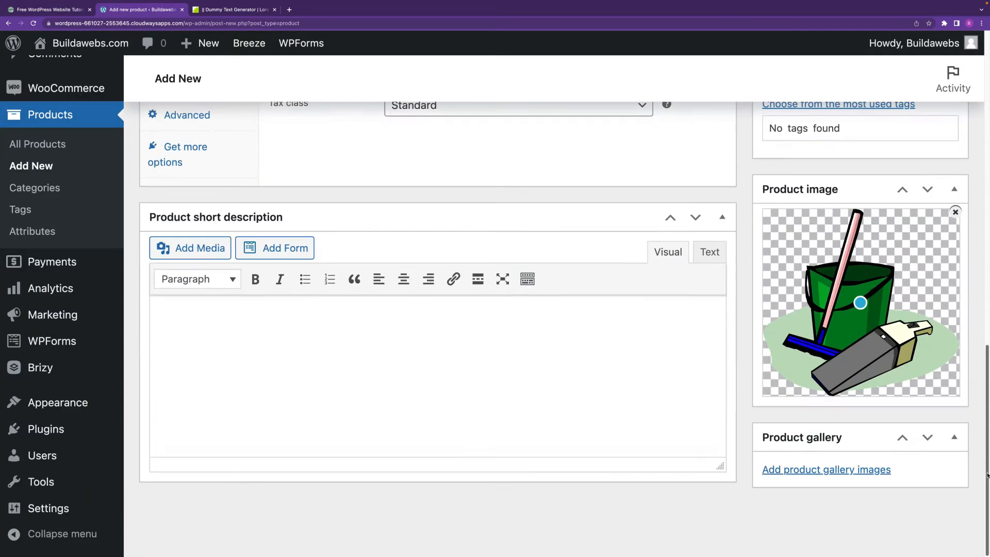
{"action": "left_click", "coordinate": [818, 470]}
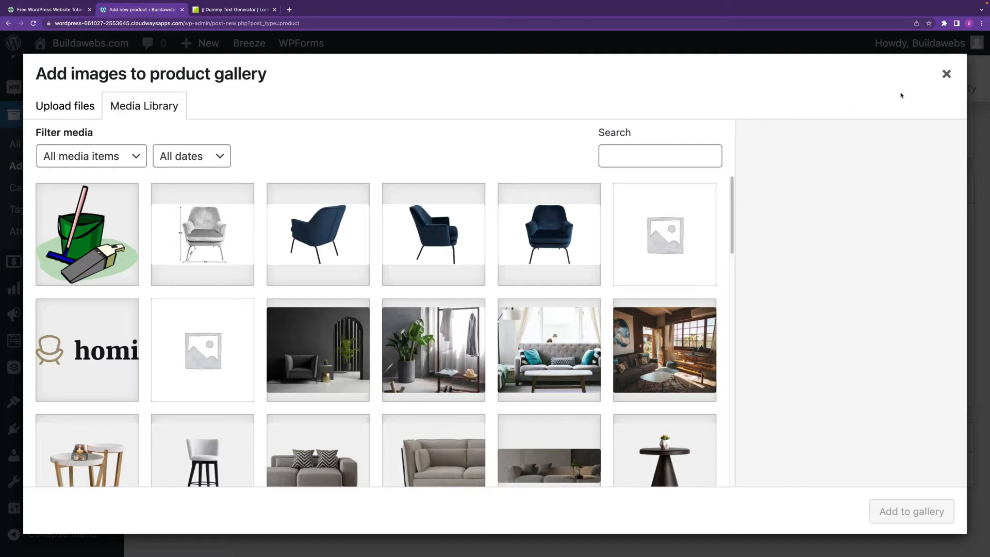
{"action": "left_click", "coordinate": [947, 73]}
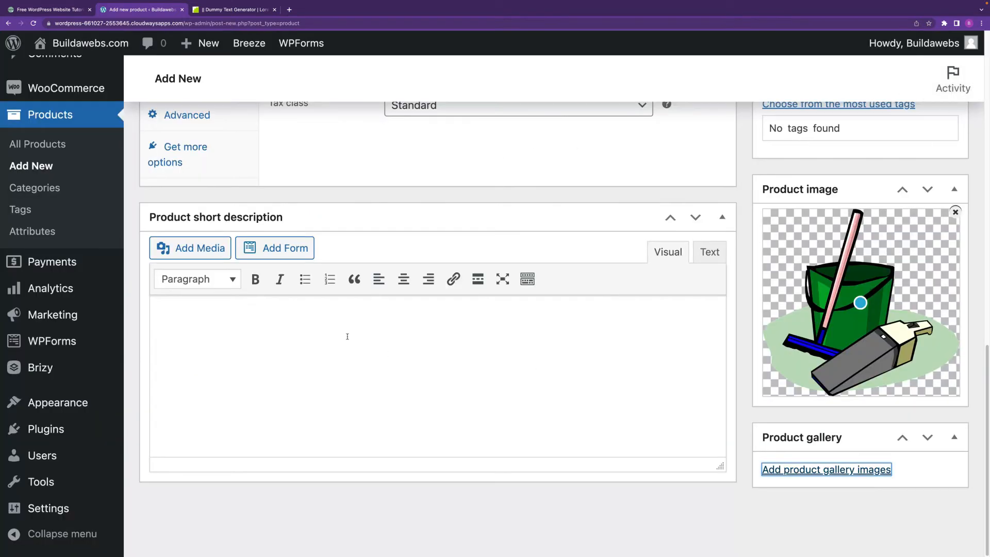
{"action": "left_click", "coordinate": [284, 321]}
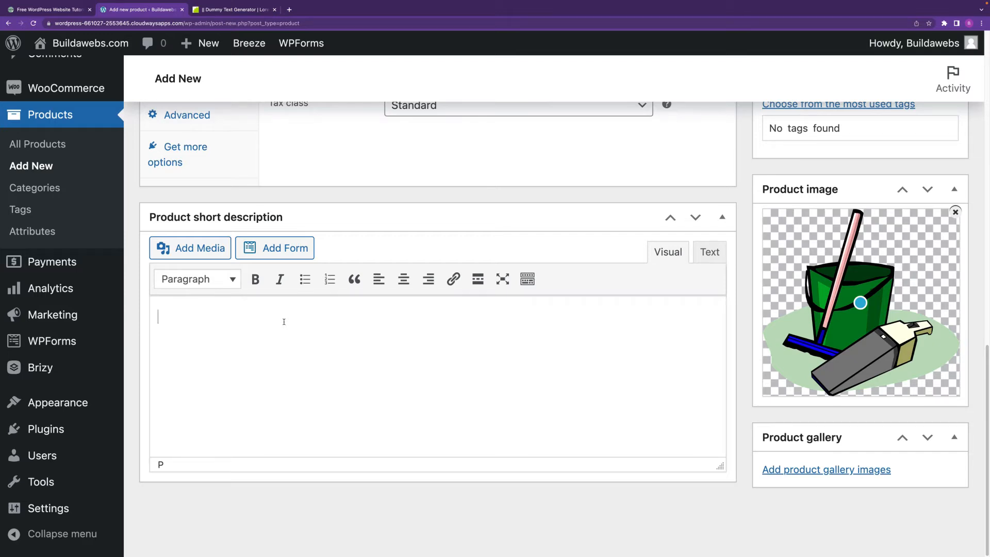
- Enter the short description 'Please choose an option from the below'
{"action": "type", "text": "Please choose an option"}
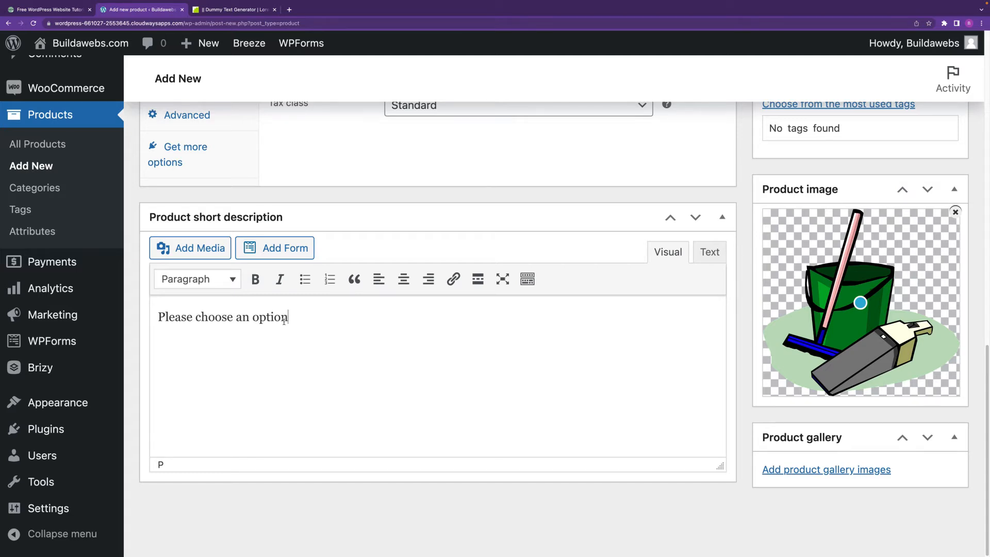
{"action": "type", "text": " from the beloiw"}
{"action": "key", "text": "BackSpace"}
{"action": "key", "text": "BackSpace"}
{"action": "type", "text": "w"}
{"action": "scroll", "coordinate": [860, 302], "scroll_direction": "up", "scroll_amount": 8}
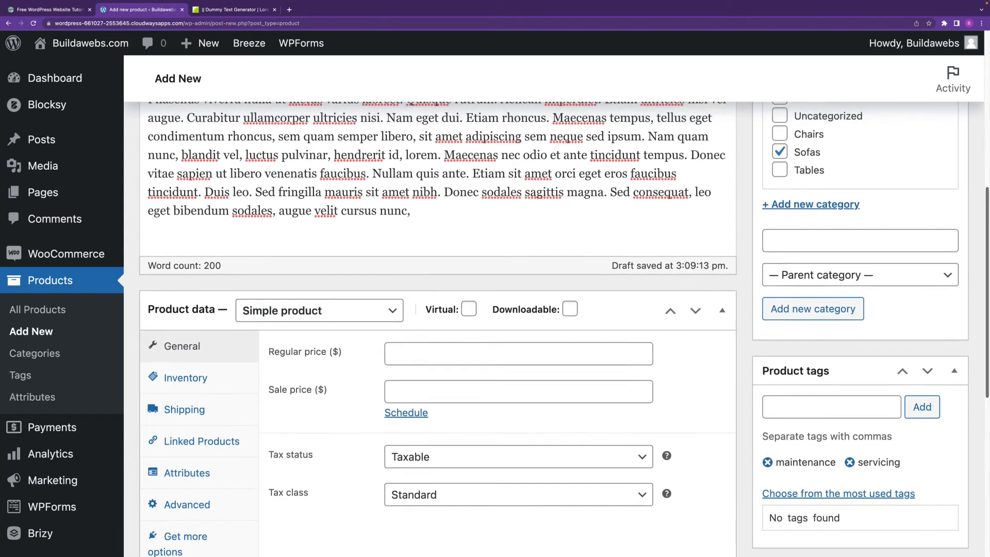
{"action": "scroll", "coordinate": [985, 110], "scroll_direction": "up", "scroll_amount": 4}
{"action": "scroll", "coordinate": [304, 325], "scroll_direction": "down", "scroll_amount": 3}
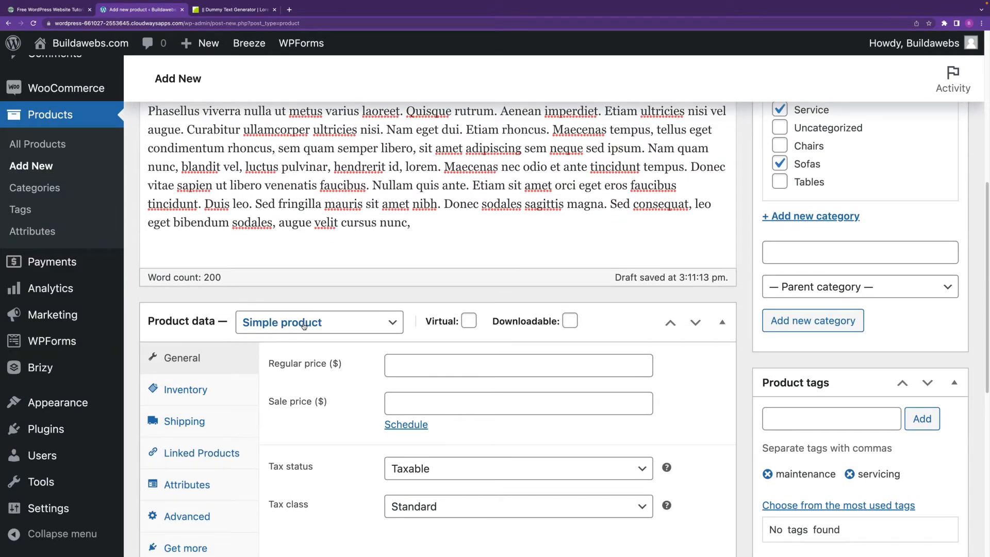
- Change the product type to Grouped product
{"action": "left_click", "coordinate": [304, 325]}
{"action": "left_click", "coordinate": [292, 338]}
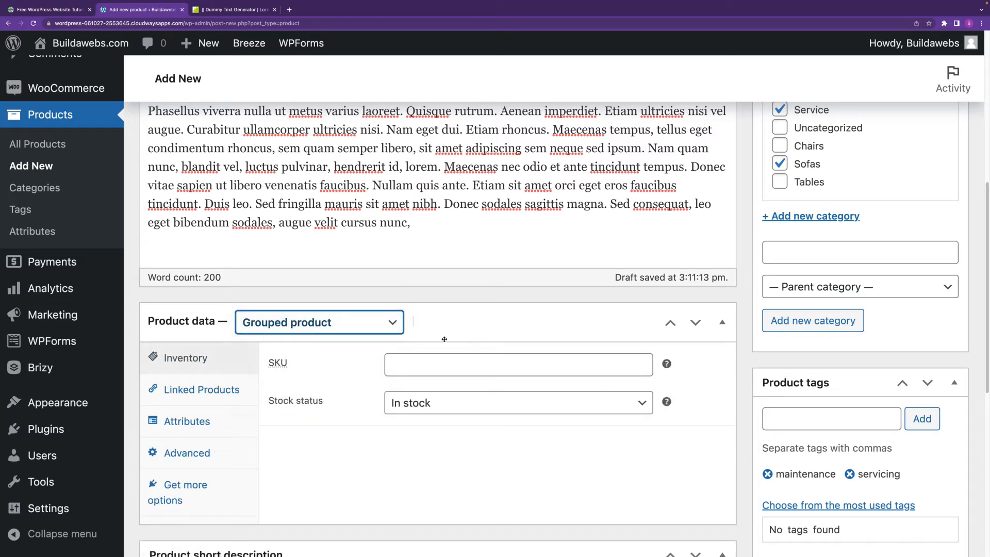
{"action": "left_click_drag", "start_coordinate": [986, 296], "coordinate": [985, 143]}
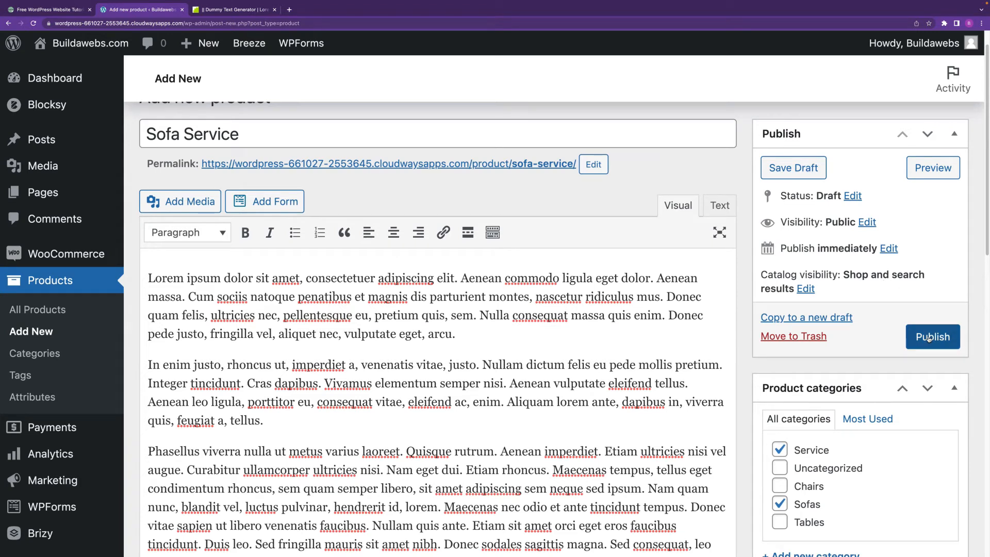
- Publish Sofa Service, leaving the publish date unchanged
{"action": "left_click", "coordinate": [892, 249]}
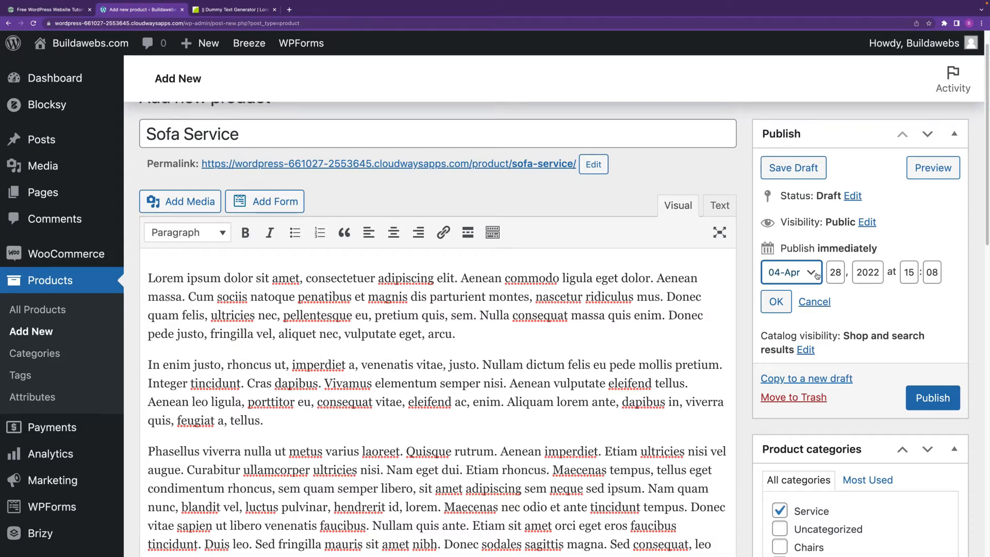
{"action": "left_click", "coordinate": [814, 303]}
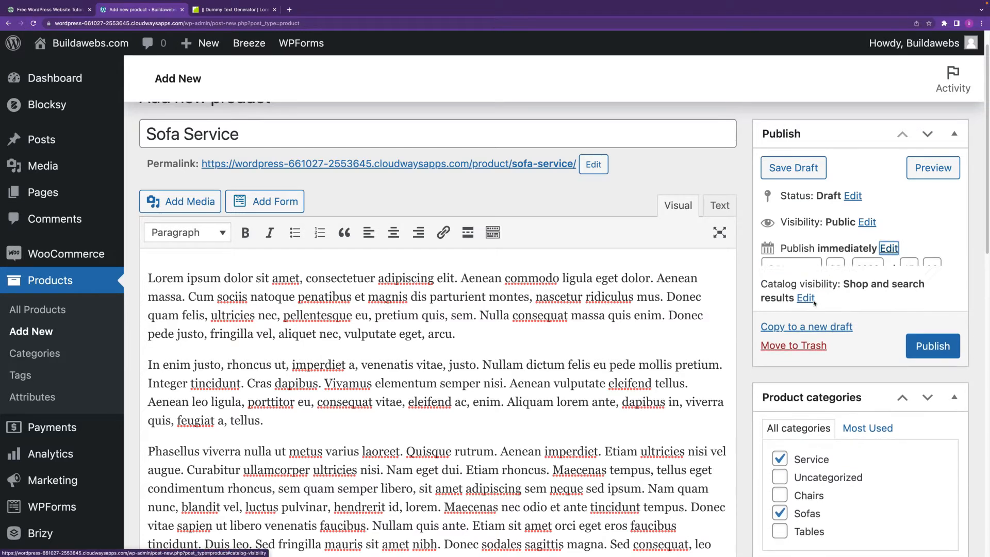
{"action": "left_click", "coordinate": [927, 338]}
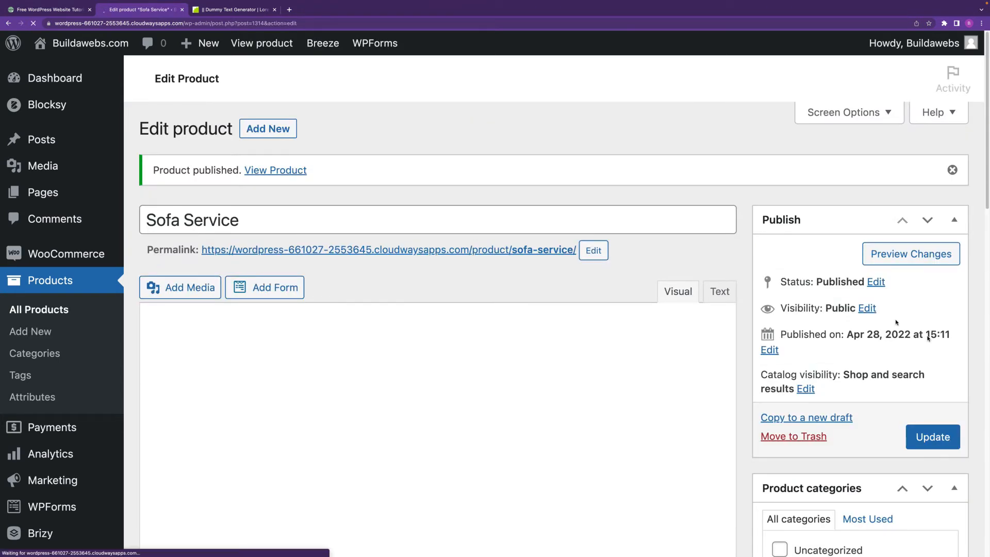
- View the live product page, then go back to its edit page
{"action": "left_click", "coordinate": [285, 172]}
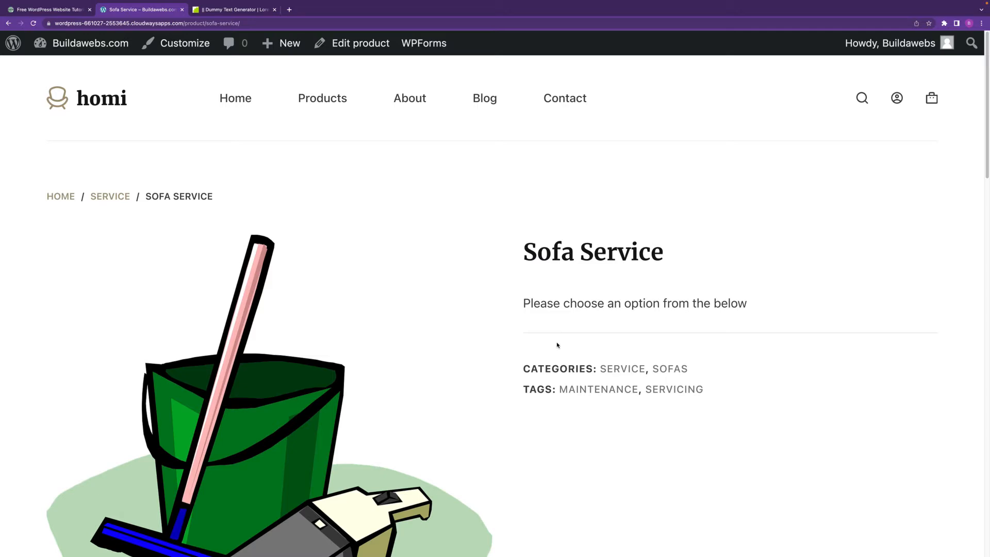
{"action": "left_click", "coordinate": [9, 24]}
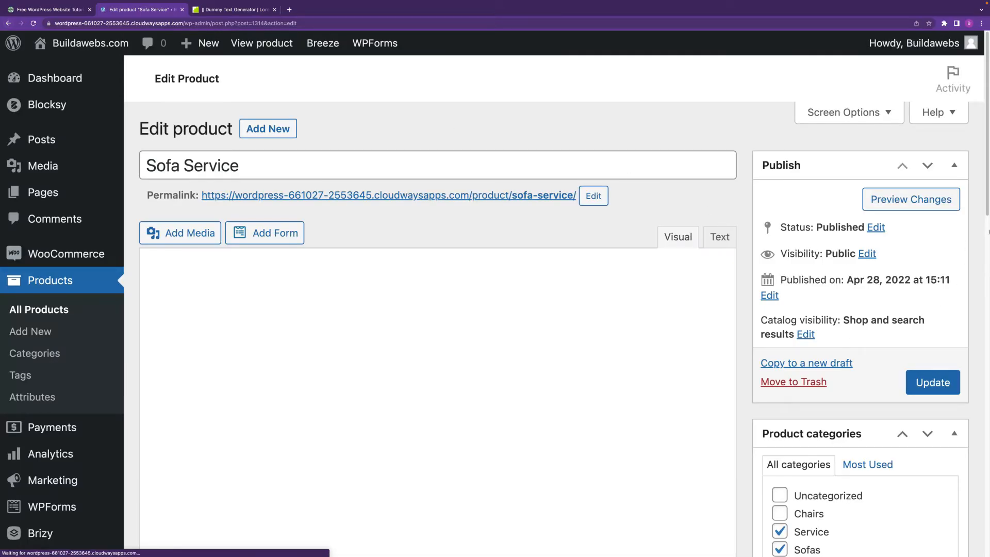
{"action": "scroll", "coordinate": [982, 237], "scroll_direction": "down", "scroll_amount": 2}
{"action": "scroll", "coordinate": [984, 237], "scroll_direction": "down", "scroll_amount": 3}
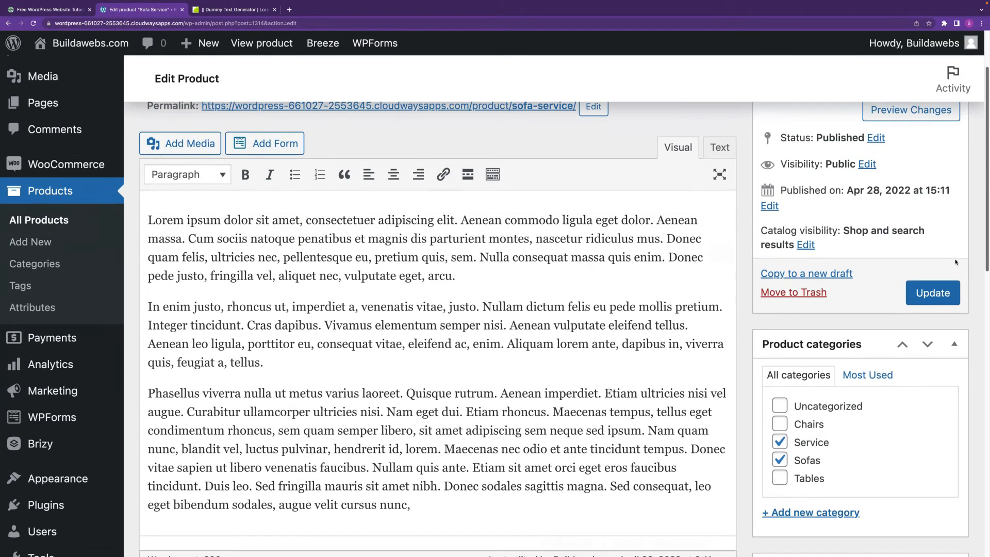
- Duplicate Sofa Service as a draft and retitle the copy 'Sofa Service - 1 Year'
{"action": "left_click", "coordinate": [799, 274]}
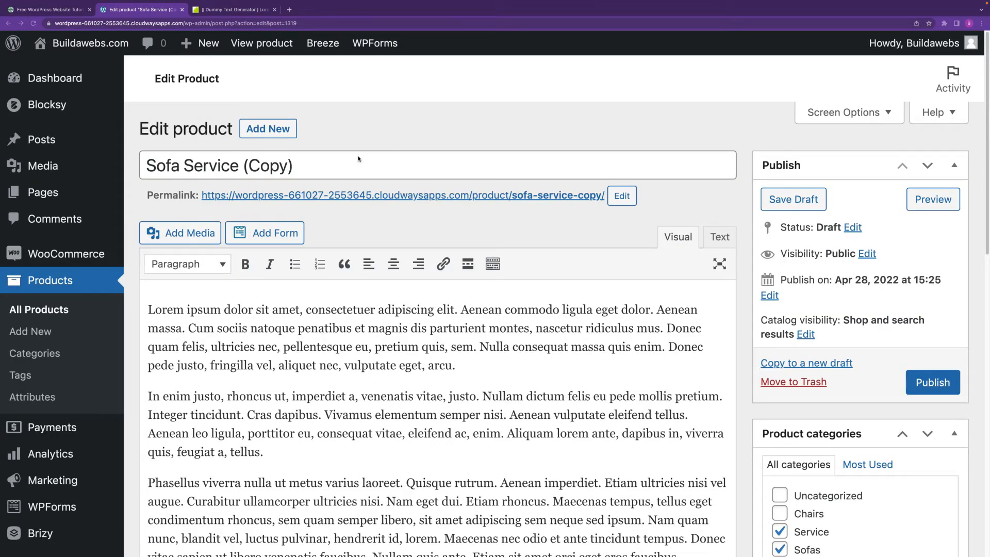
{"action": "left_click", "coordinate": [317, 163]}
{"action": "key", "text": "BackSpace"}
{"action": "key", "text": "BackSpace"}
{"action": "key", "text": "BackSpace"}
{"action": "key", "text": "BackSpace"}
{"action": "key", "text": "BackSpace"}
{"action": "key", "text": "BackSpace"}
{"action": "key", "text": "BackSpace"}
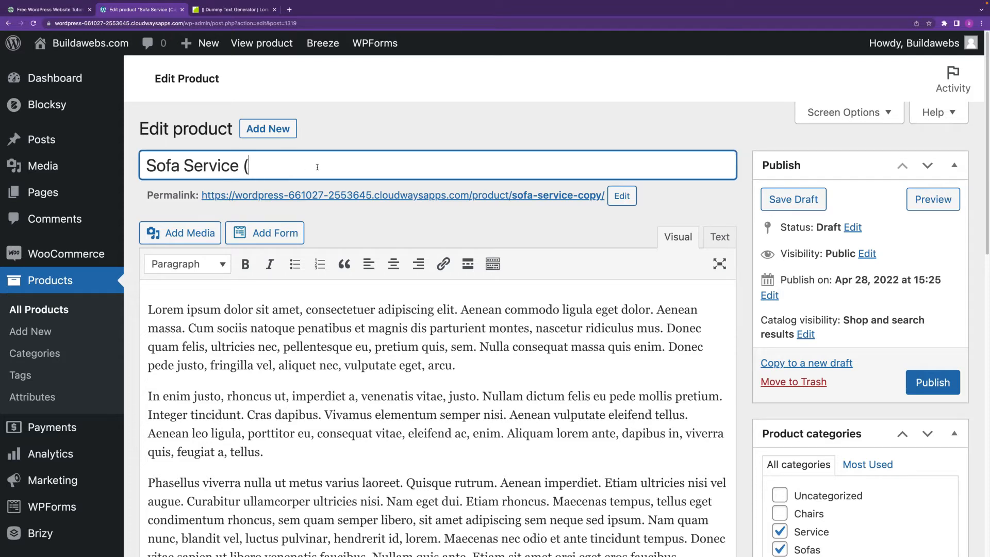
{"action": "type", "text": "- 1 Year"}
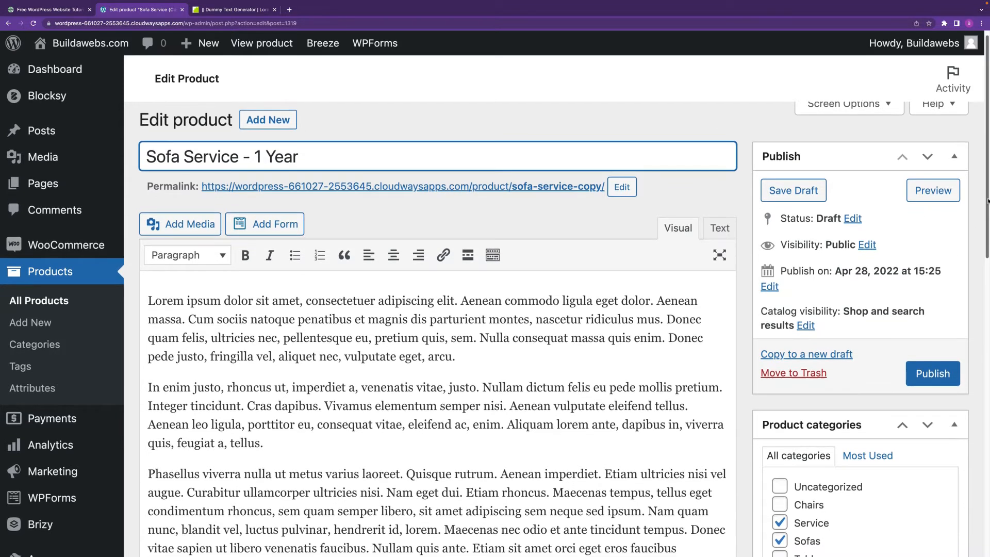
{"action": "scroll", "coordinate": [346, 412], "scroll_direction": "down", "scroll_amount": 5}
- Make the copy a virtual Simple product with a regular price of 80
{"action": "left_click", "coordinate": [345, 413]}
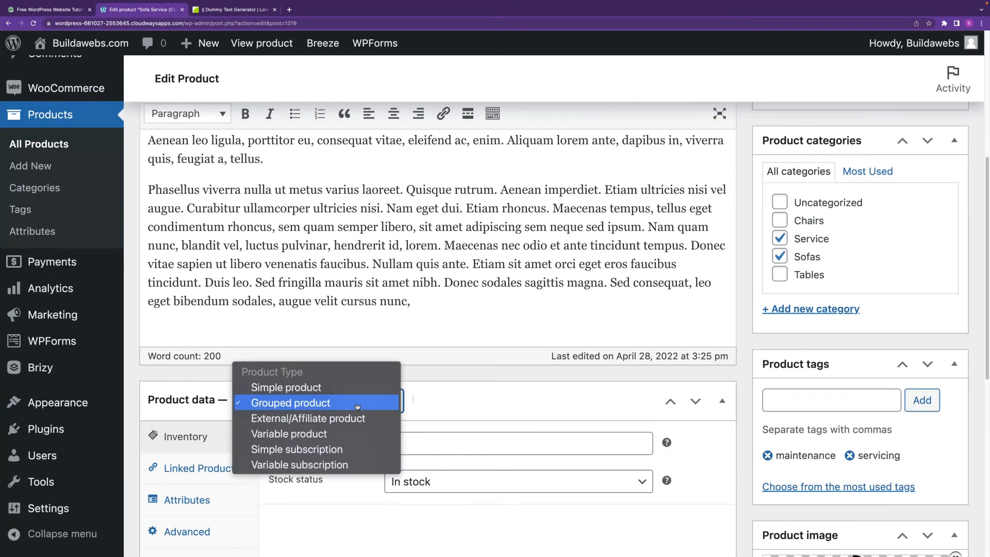
{"action": "left_click", "coordinate": [447, 441]}
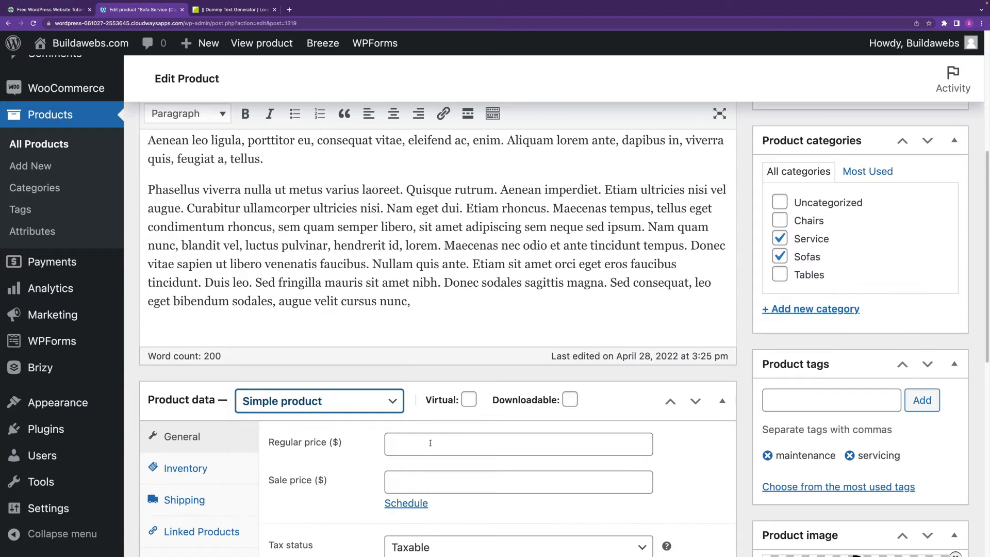
{"action": "left_click", "coordinate": [469, 401]}
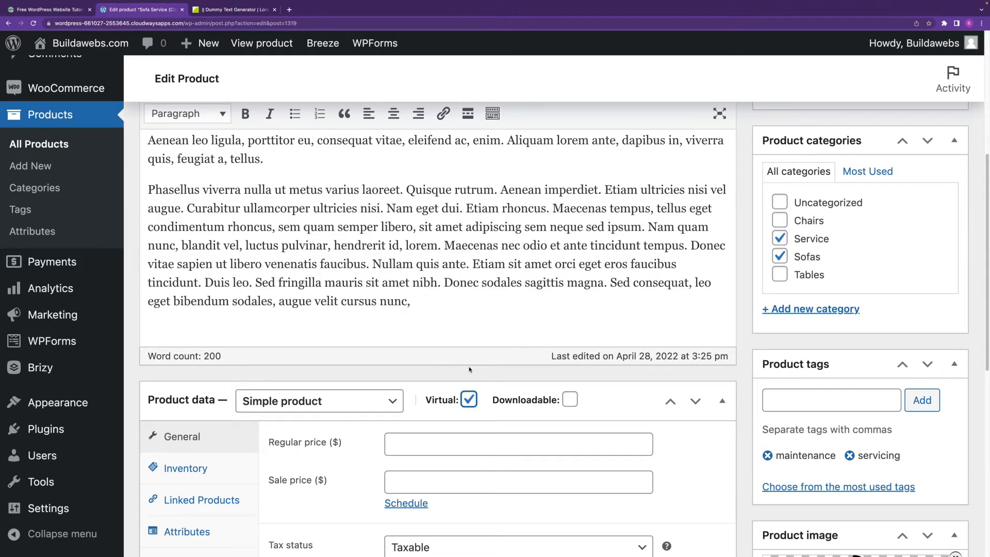
{"action": "left_click", "coordinate": [406, 446]}
{"action": "type", "text": "80"}
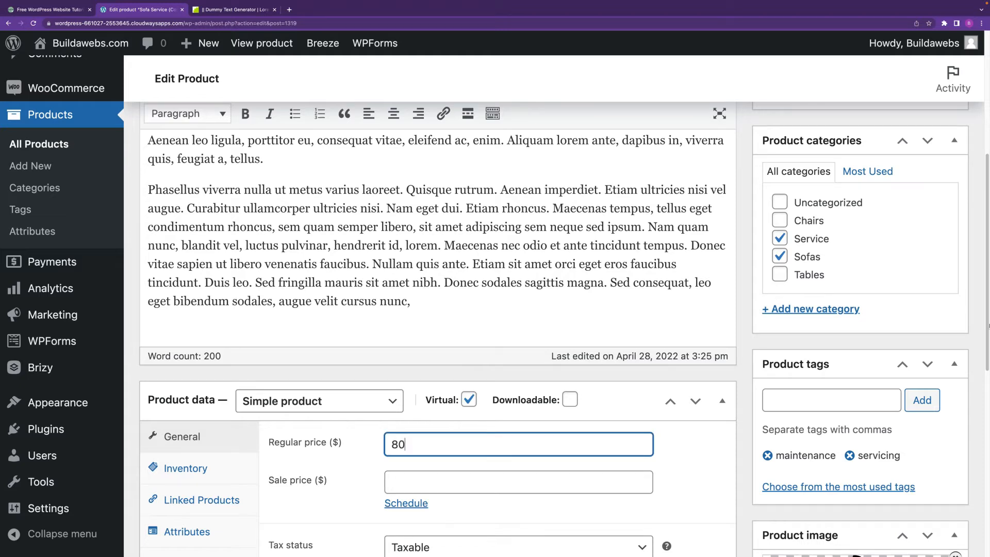
{"action": "scroll", "coordinate": [412, 310], "scroll_direction": "down", "scroll_amount": 3}
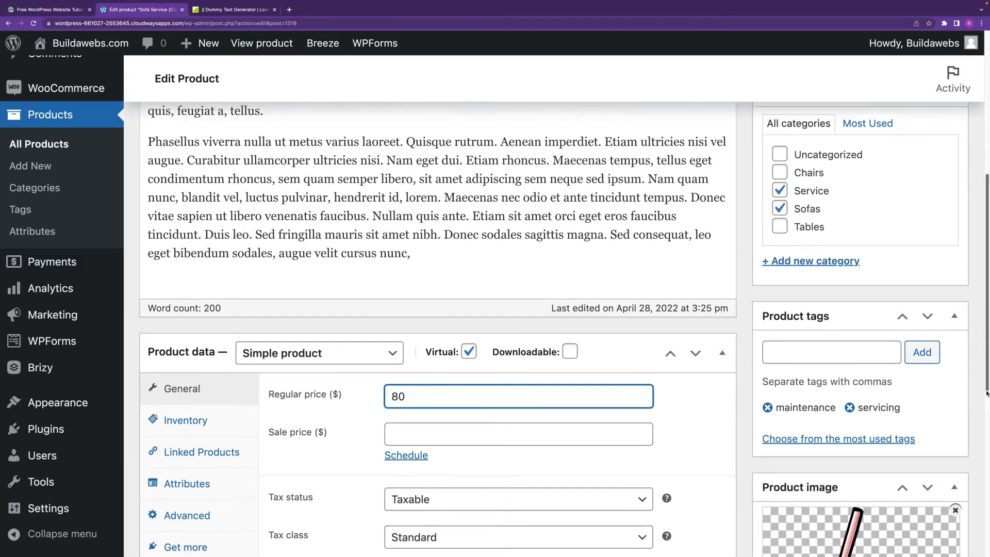
- Enable Sold individually in the Inventory settings
{"action": "left_click", "coordinate": [205, 307]}
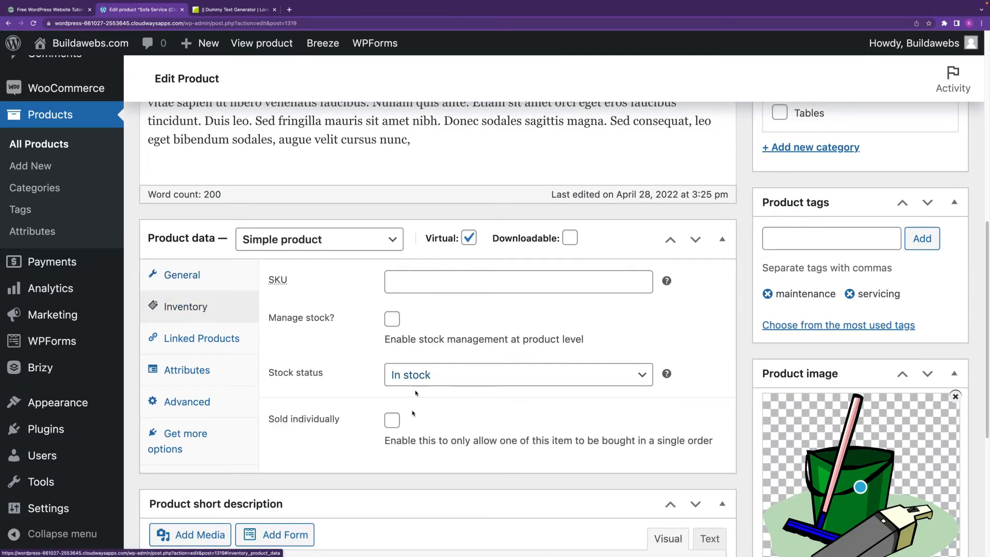
{"action": "left_click", "coordinate": [390, 426]}
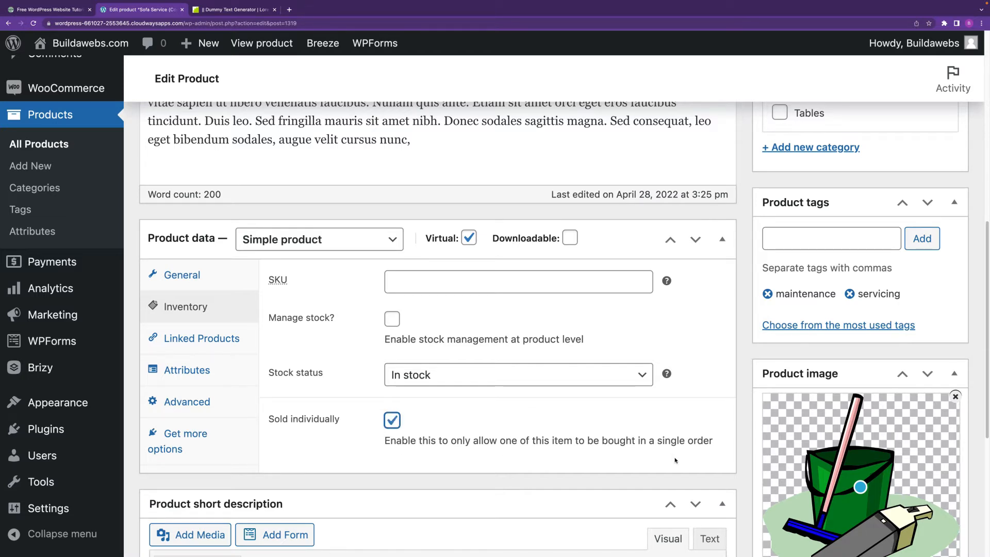
{"action": "left_click_drag", "start_coordinate": [986, 283], "coordinate": [986, 99]}
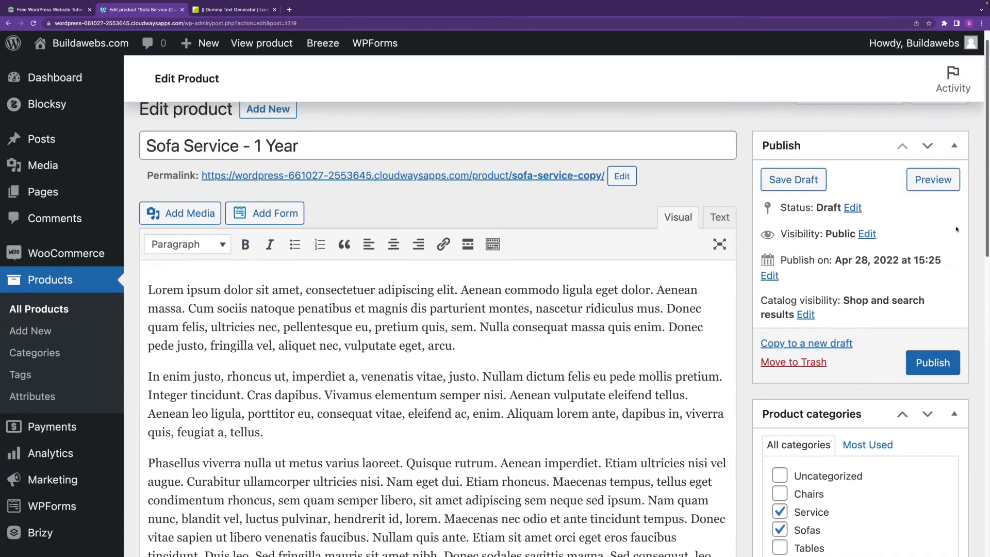
- Set the catalog visibility to Hidden
{"action": "left_click", "coordinate": [806, 316]}
{"action": "left_click", "coordinate": [769, 421]}
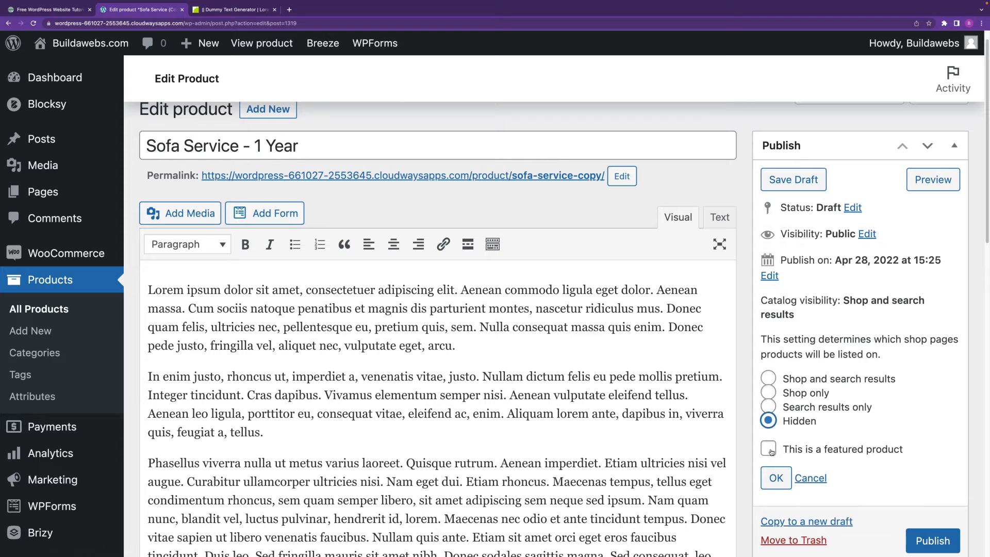
{"action": "left_click", "coordinate": [775, 478]}
- Publish Sofa Service - 1 Year and make a new draft copy of it
{"action": "mouse_move", "coordinate": [987, 247]}
{"action": "left_mouse_down"}
{"action": "mouse_move", "coordinate": [987, 268]}
{"action": "mouse_move", "coordinate": [987, 238]}
{"action": "left_mouse_up"}
{"action": "scroll", "coordinate": [930, 322], "scroll_direction": "down", "scroll_amount": 1}
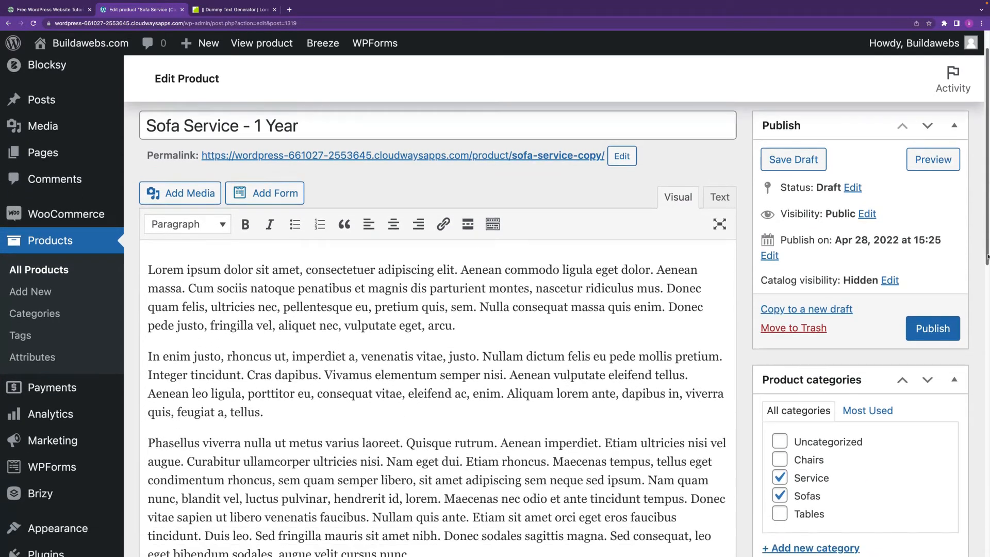
{"action": "left_click", "coordinate": [930, 322]}
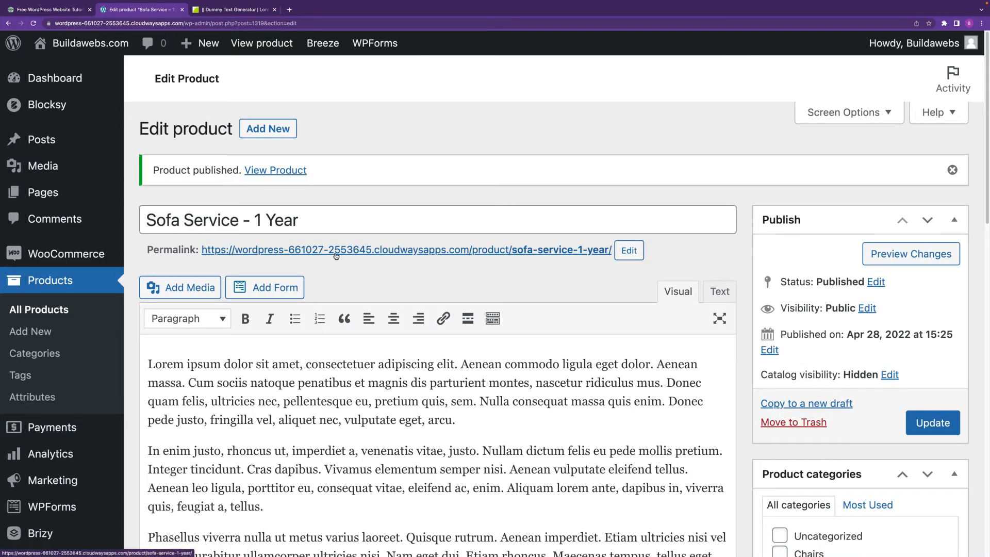
{"action": "left_click", "coordinate": [820, 408]}
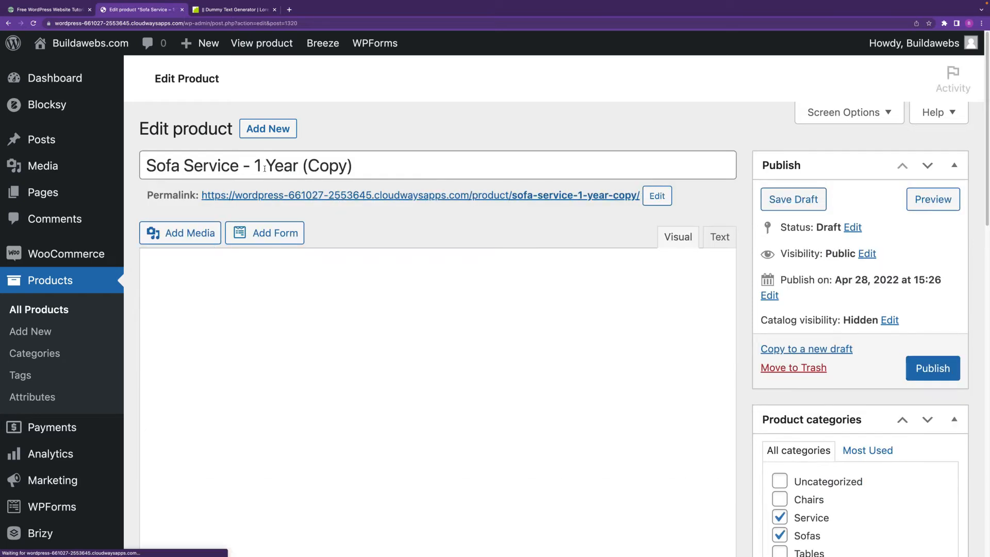
- Retitle the copy 'Sofa Service - 2 Year', removing the (Copy) suffix
{"action": "left_click", "coordinate": [263, 167]}
{"action": "key", "text": "BackSpace"}
{"action": "type", "text": "2"}
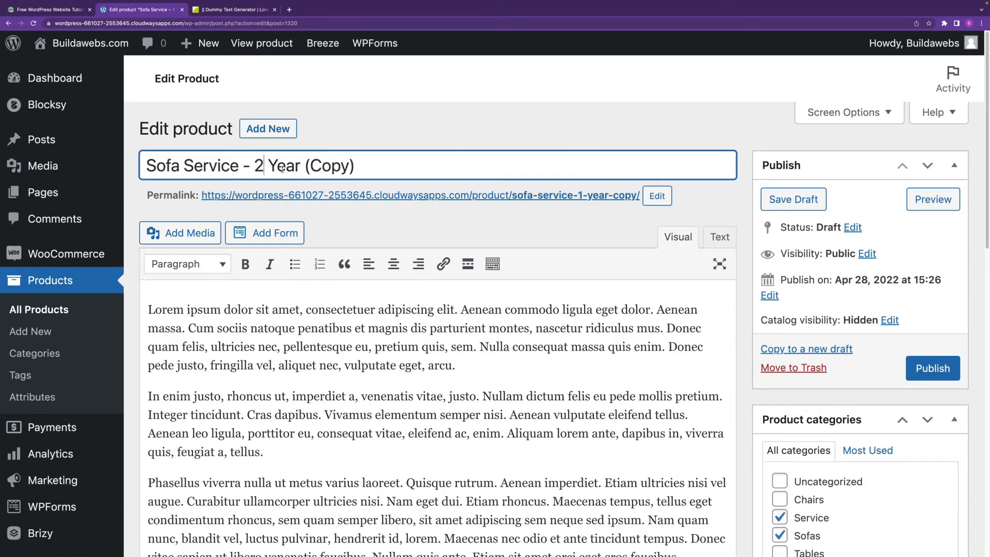
{"action": "left_click_drag", "start_coordinate": [356, 170], "coordinate": [307, 170]}
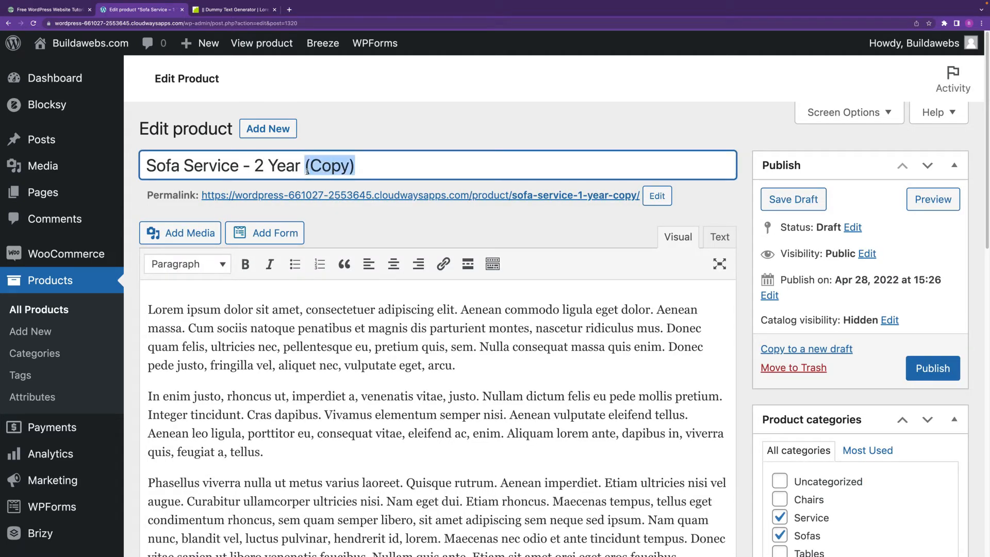
{"action": "key", "text": "BackSpace"}
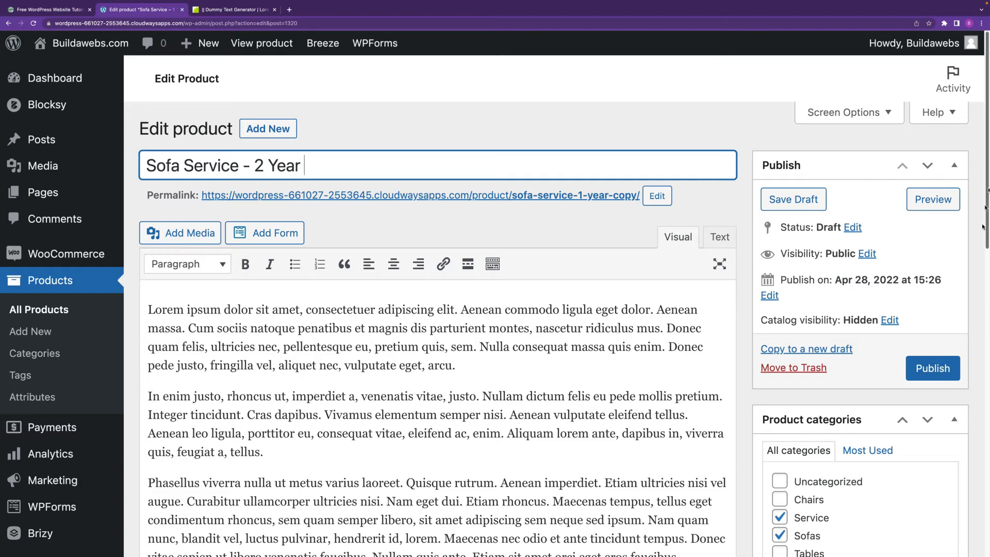
- Change the regular price to 140 and publish the product
{"action": "scroll", "coordinate": [983, 362], "scroll_direction": "down", "scroll_amount": 5}
{"action": "scroll", "coordinate": [983, 362], "scroll_direction": "down", "scroll_amount": 4}
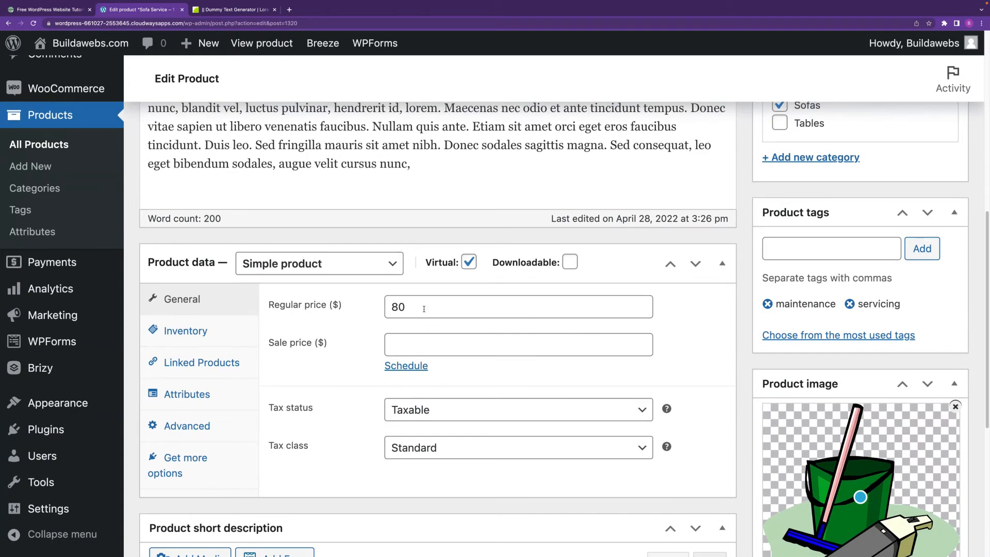
{"action": "left_click_drag", "start_coordinate": [424, 309], "coordinate": [338, 295]}
{"action": "type", "text": "140"}
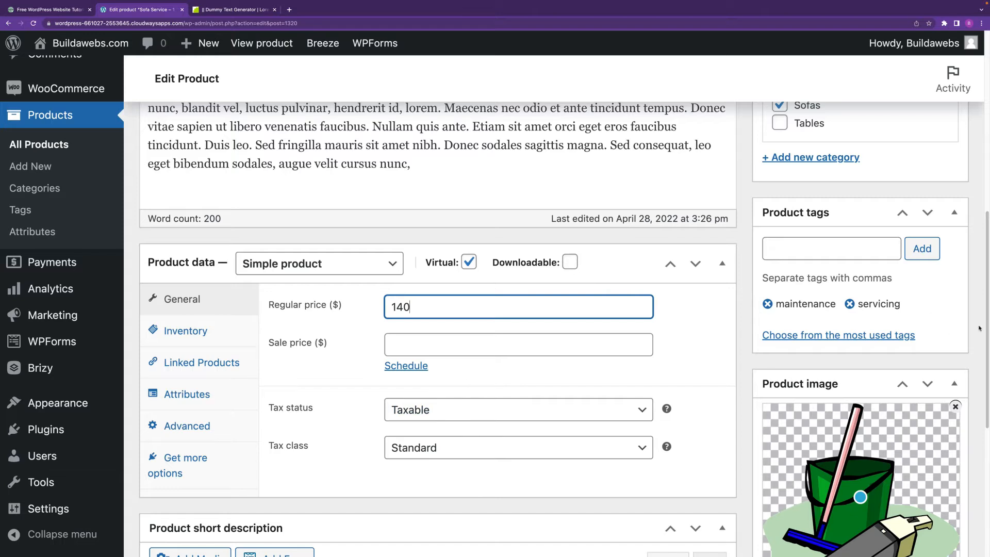
{"action": "left_click", "coordinate": [178, 332]}
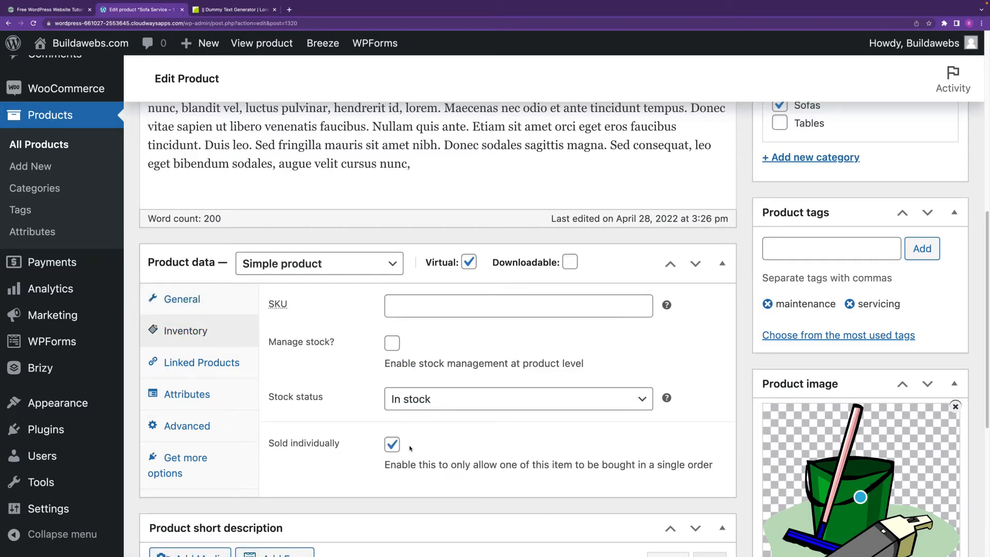
{"action": "left_click_drag", "start_coordinate": [987, 241], "coordinate": [985, 142]}
{"action": "scroll", "coordinate": [896, 254], "scroll_direction": "up", "scroll_amount": 2}
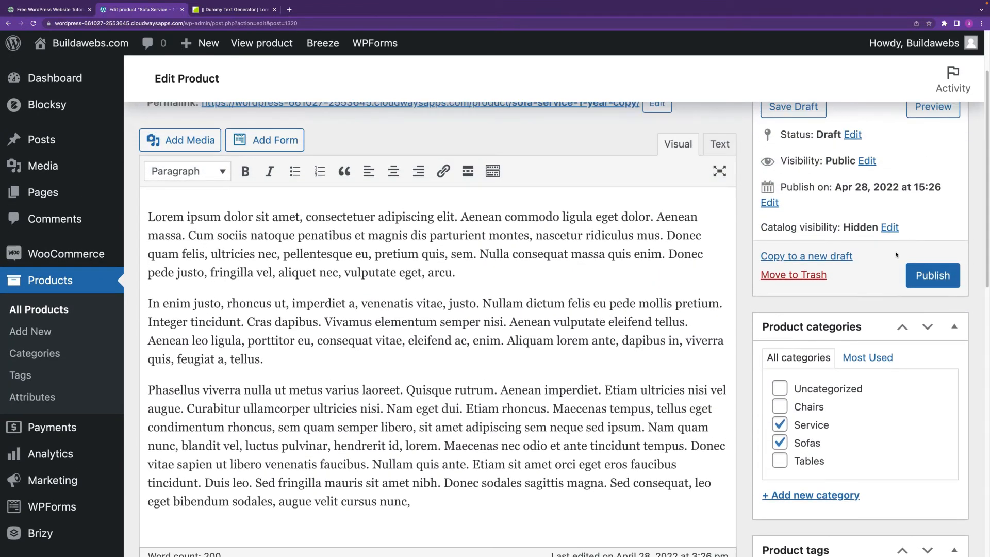
{"action": "scroll", "coordinate": [935, 371], "scroll_direction": "up", "scroll_amount": 2}
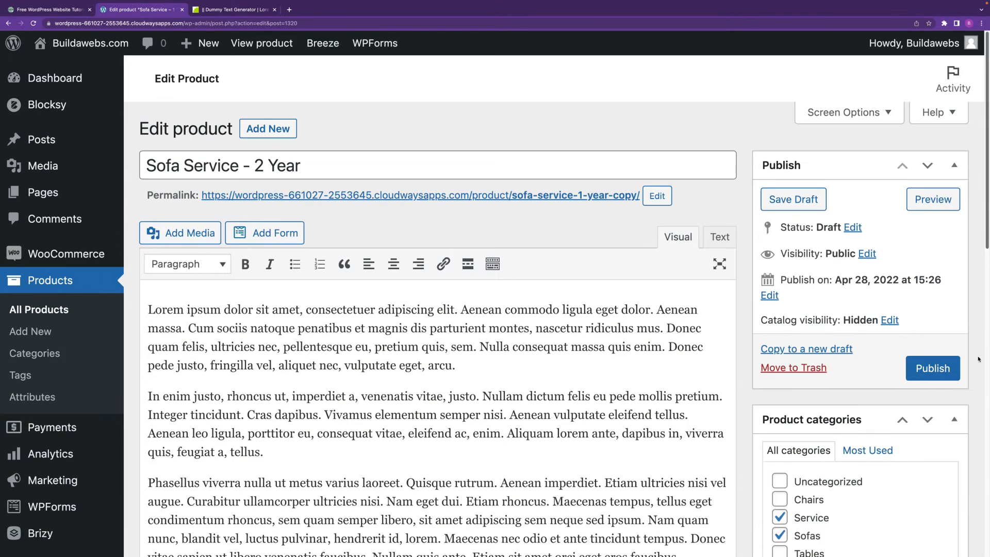
{"action": "left_click", "coordinate": [934, 369]}
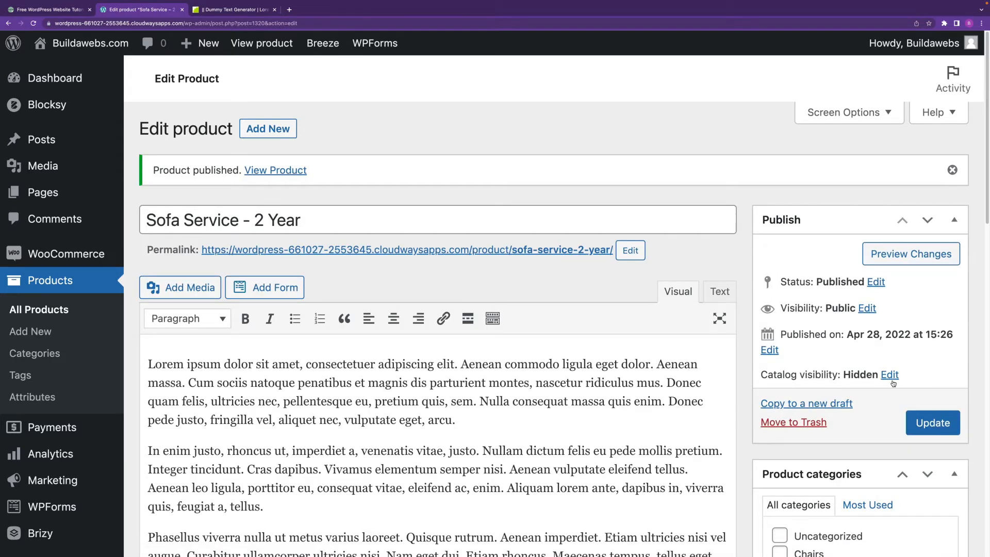
- Duplicate the 2 Year product and retitle the copy 'Sofa Service - 3 Year' without '(Copy)'
{"action": "left_click", "coordinate": [810, 408]}
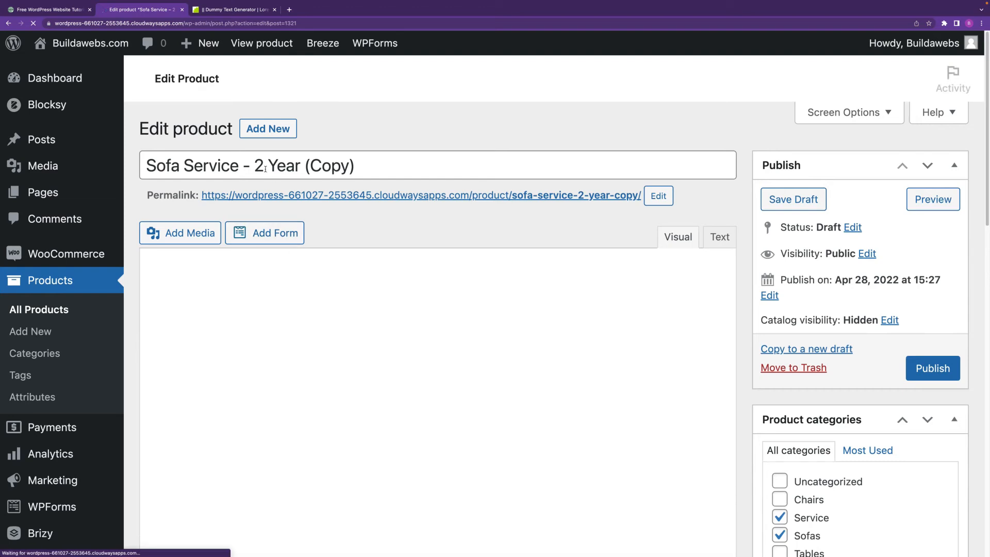
{"action": "left_click", "coordinate": [265, 169]}
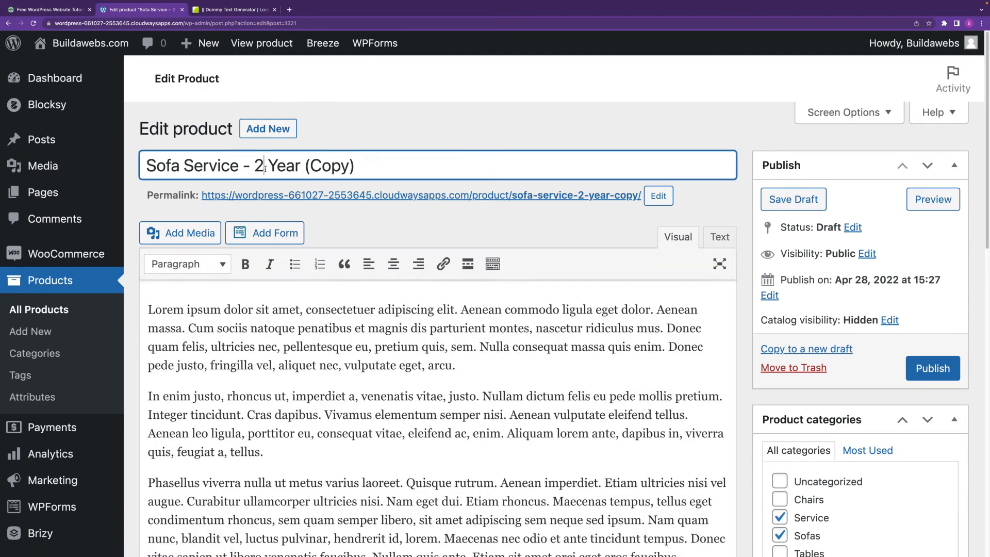
{"action": "key", "text": "BackSpace"}
{"action": "type", "text": "3"}
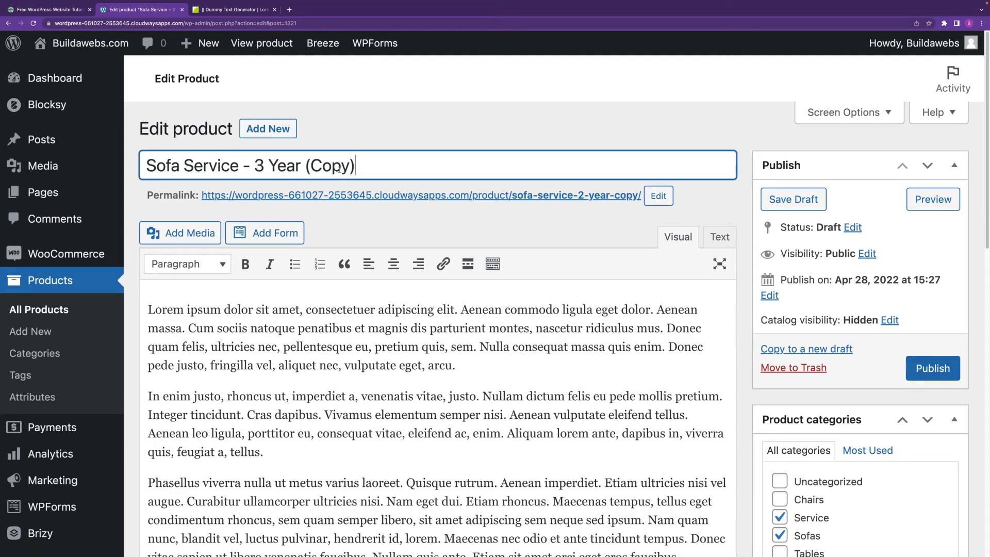
{"action": "left_click_drag", "start_coordinate": [356, 166], "coordinate": [306, 166]}
{"action": "key", "text": "BackSpace"}
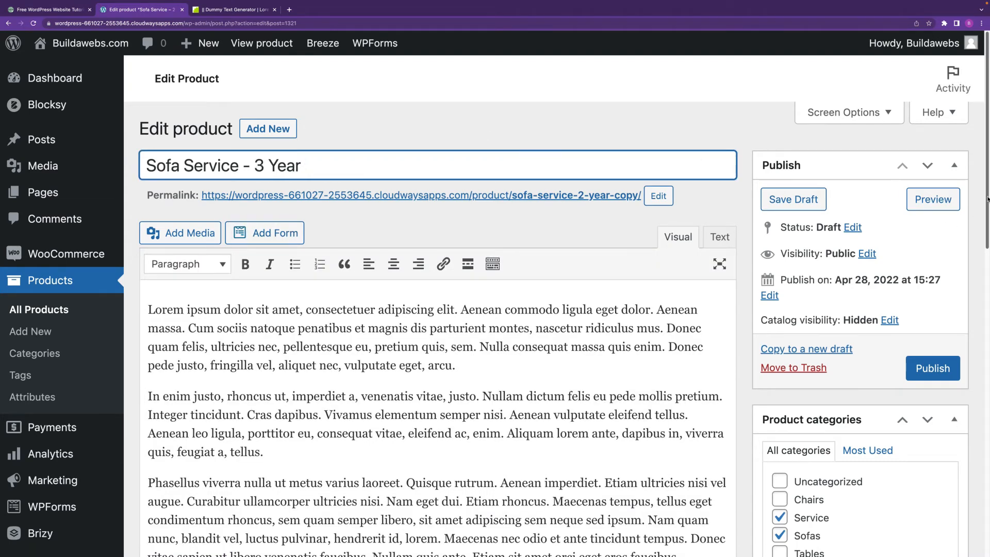
- Set the regular price to 200, publish the product, and return to All Products
{"action": "scroll", "coordinate": [981, 368], "scroll_direction": "down", "scroll_amount": 6}
{"action": "scroll", "coordinate": [981, 368], "scroll_direction": "down", "scroll_amount": 2}
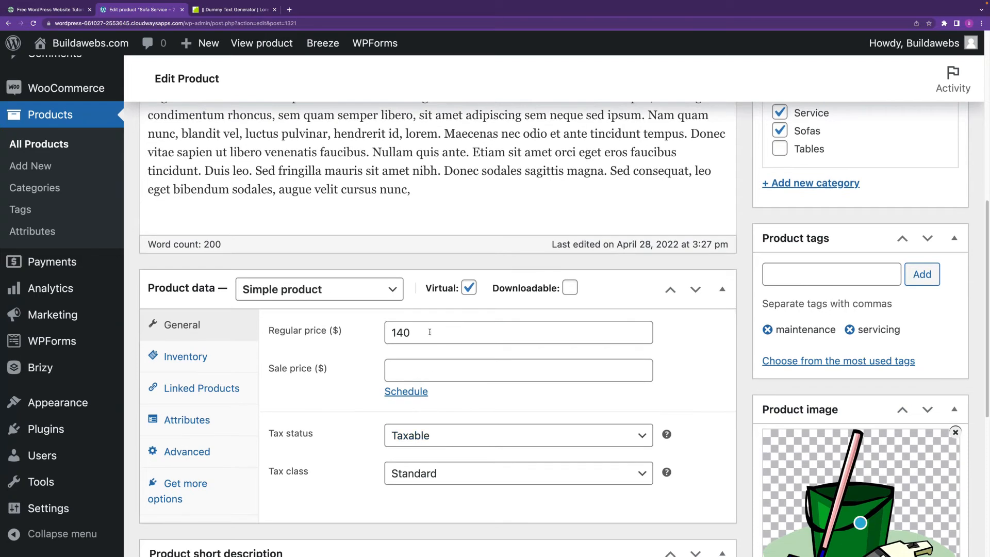
{"action": "left_click_drag", "start_coordinate": [426, 332], "coordinate": [353, 326]}
{"action": "type", "text": "200"}
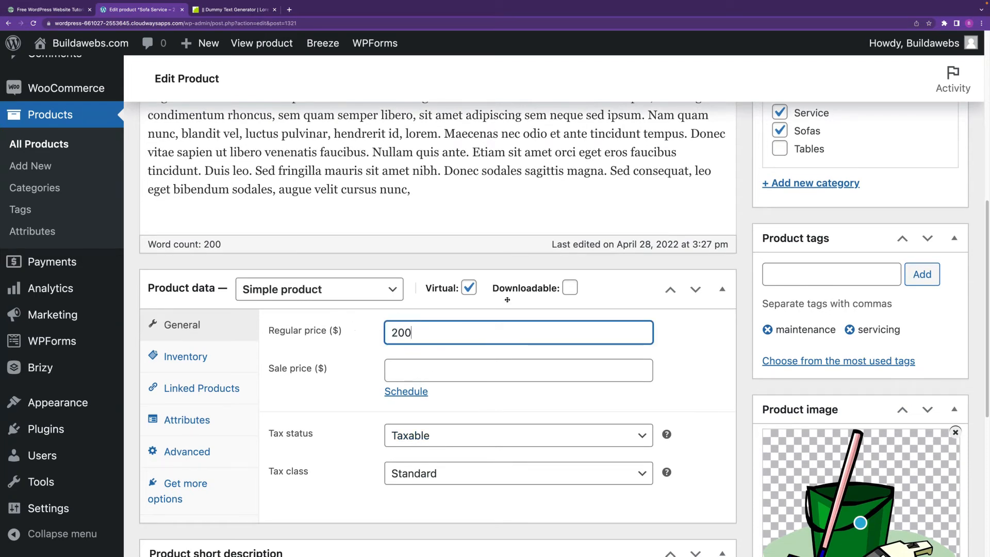
{"action": "left_click", "coordinate": [703, 367]}
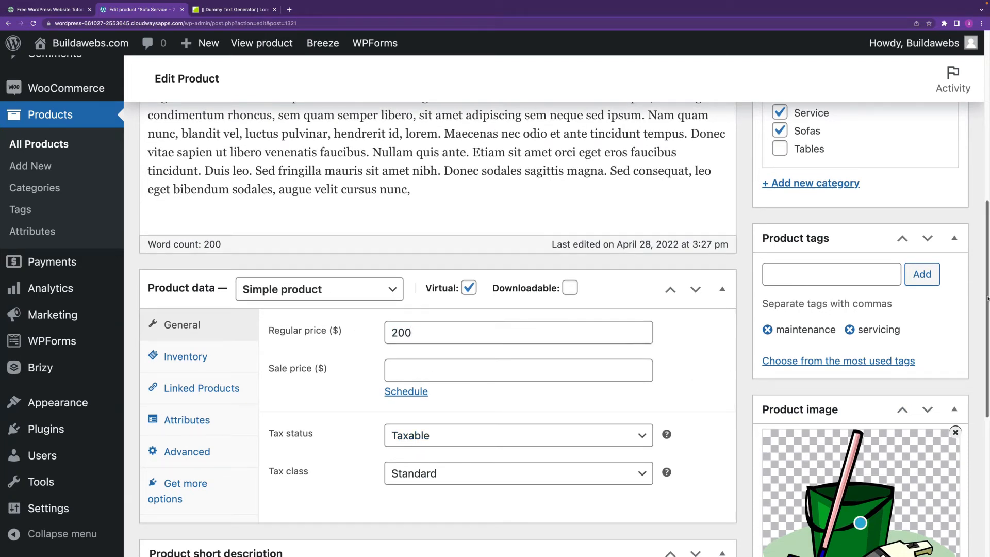
{"action": "scroll", "coordinate": [983, 300], "scroll_direction": "up", "scroll_amount": 8}
{"action": "left_click", "coordinate": [935, 293]}
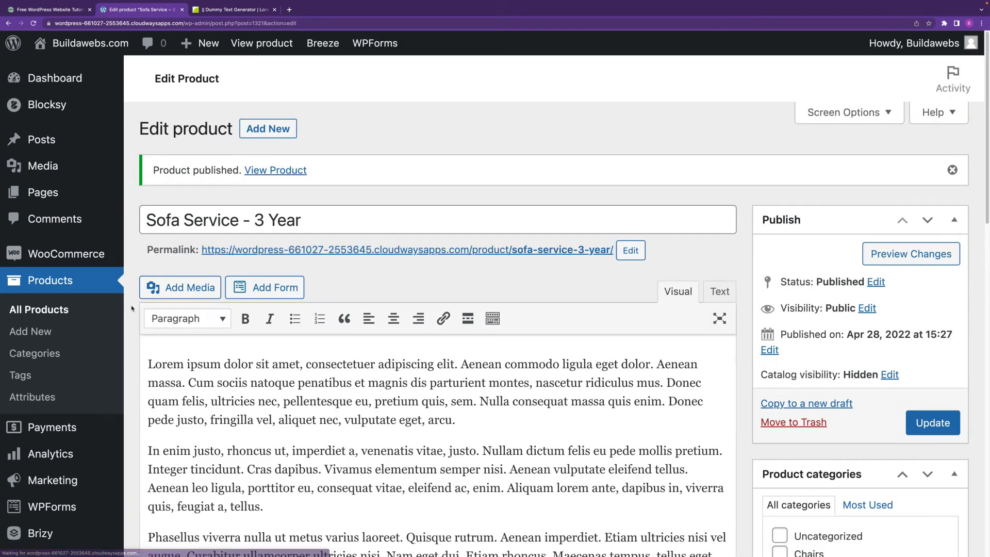
{"action": "left_click", "coordinate": [62, 283]}
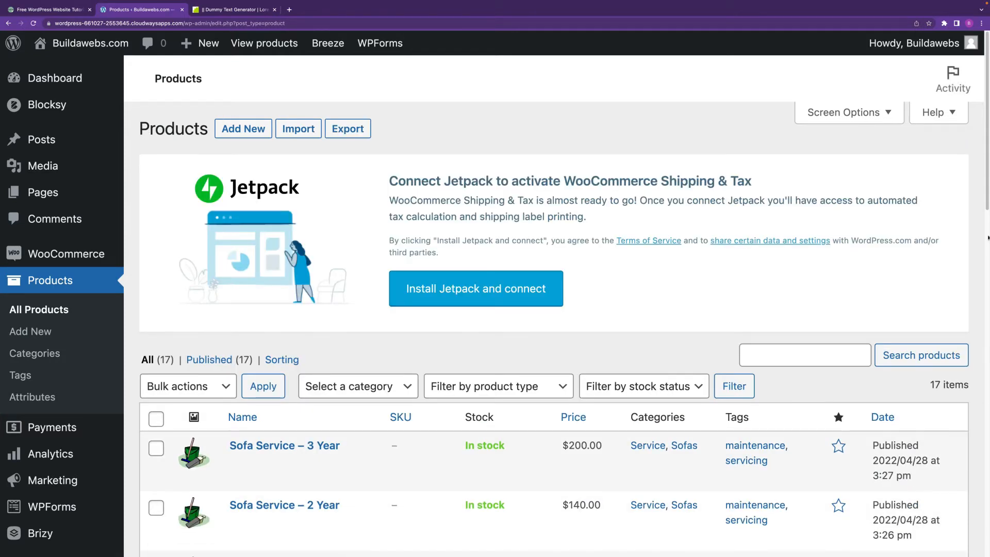
- View the Sofa Service product on the storefront
{"action": "scroll", "coordinate": [983, 273], "scroll_direction": "down", "scroll_amount": 3}
{"action": "scroll", "coordinate": [983, 274], "scroll_direction": "down", "scroll_amount": 3}
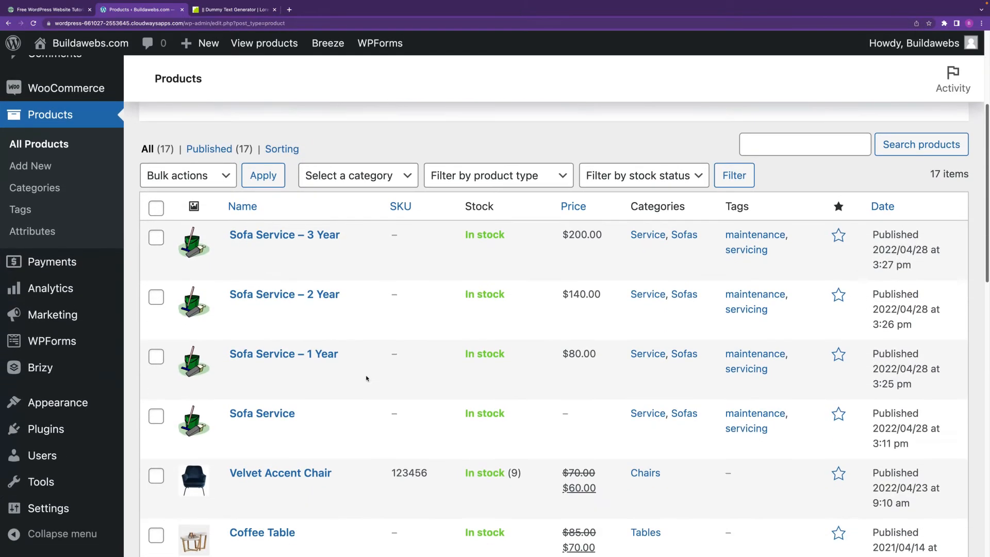
{"action": "mouse_move", "coordinate": [246, 417]}
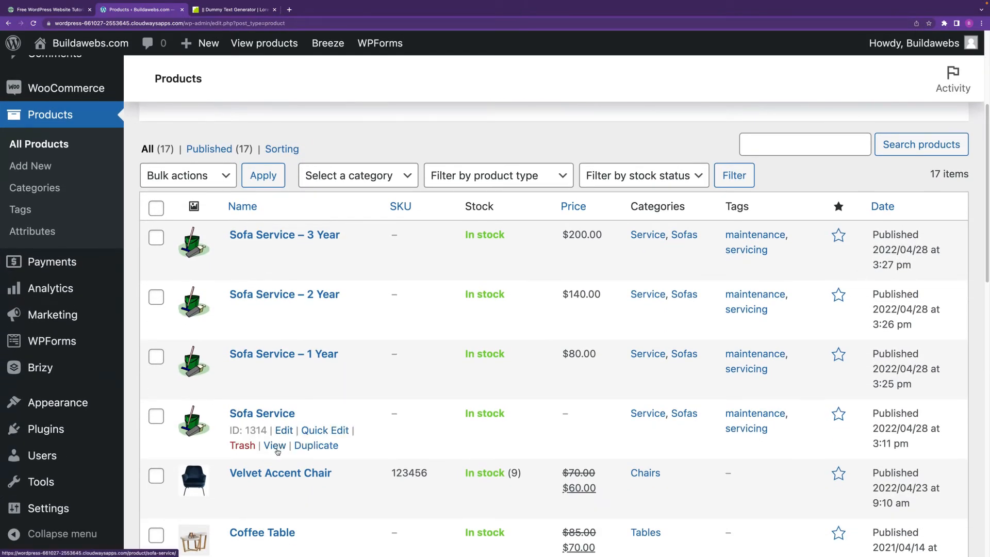
{"action": "left_click", "coordinate": [275, 446]}
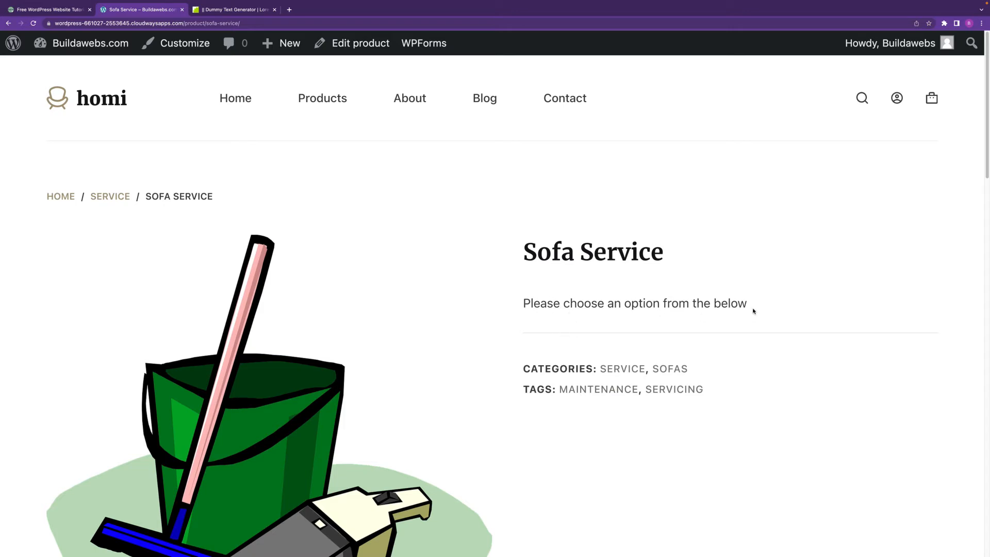
- Go back to the products list and open Sofa Service for editing
{"action": "left_click", "coordinate": [8, 23]}
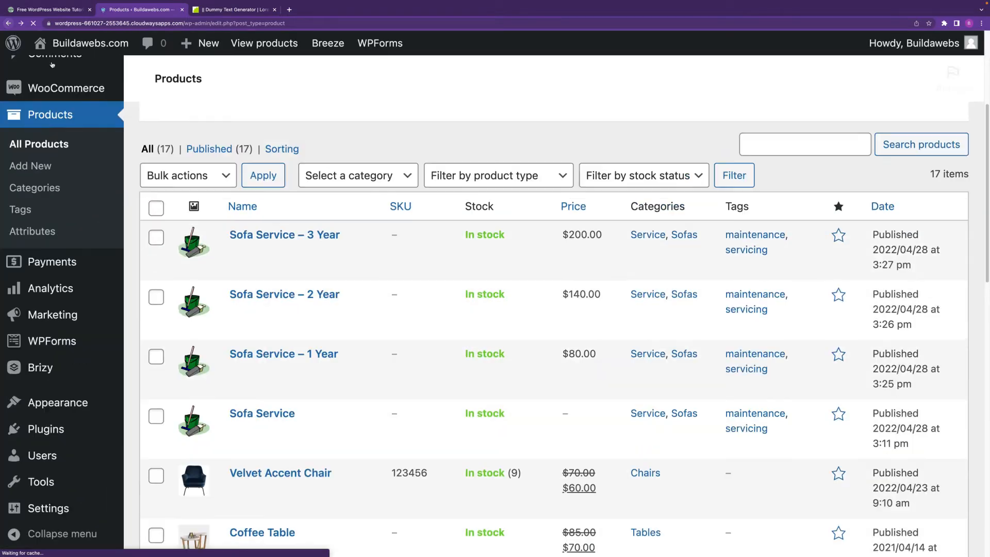
{"action": "mouse_move", "coordinate": [284, 429]}
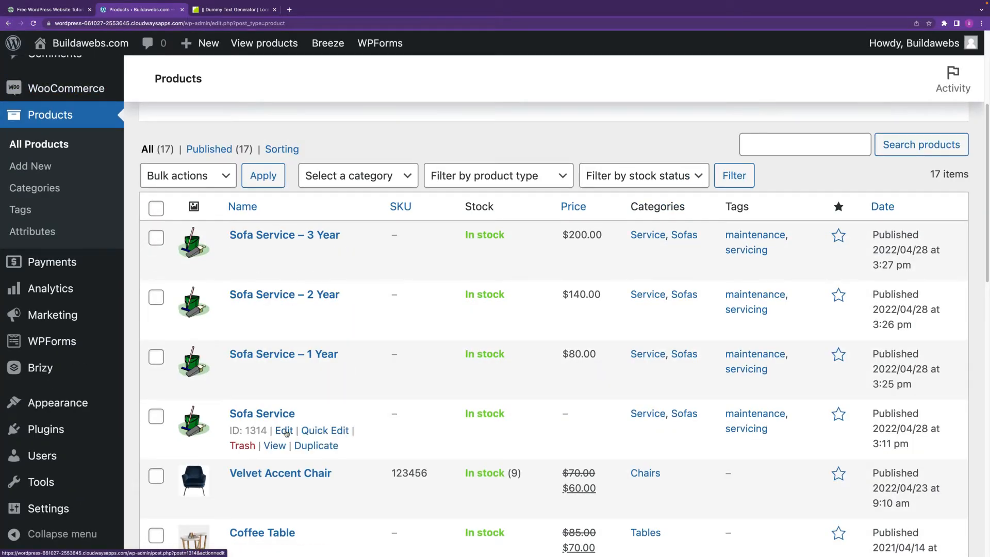
{"action": "left_click", "coordinate": [284, 430]}
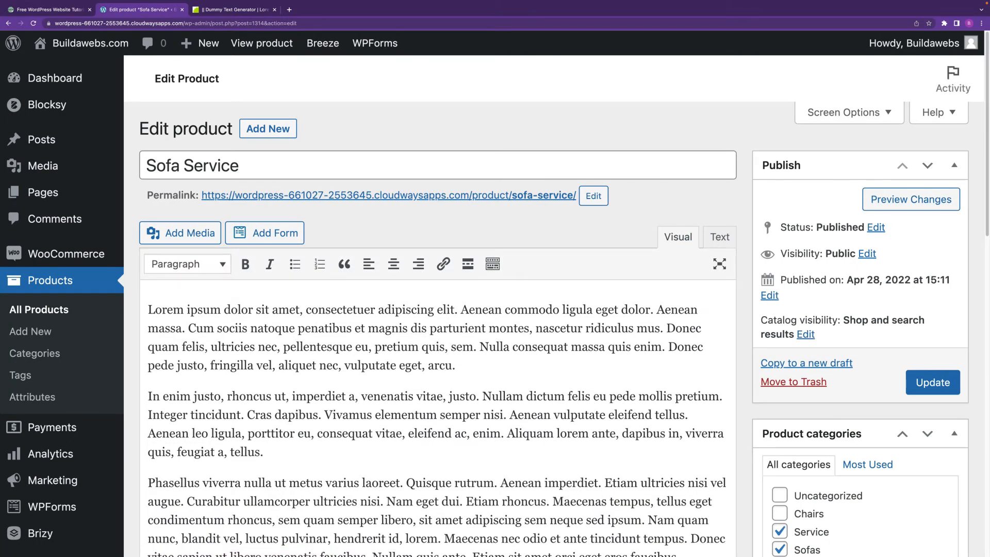
- In Linked Products, add Sofa Service - 1 Year to Grouped products
{"action": "scroll", "coordinate": [957, 347], "scroll_direction": "down", "scroll_amount": 6}
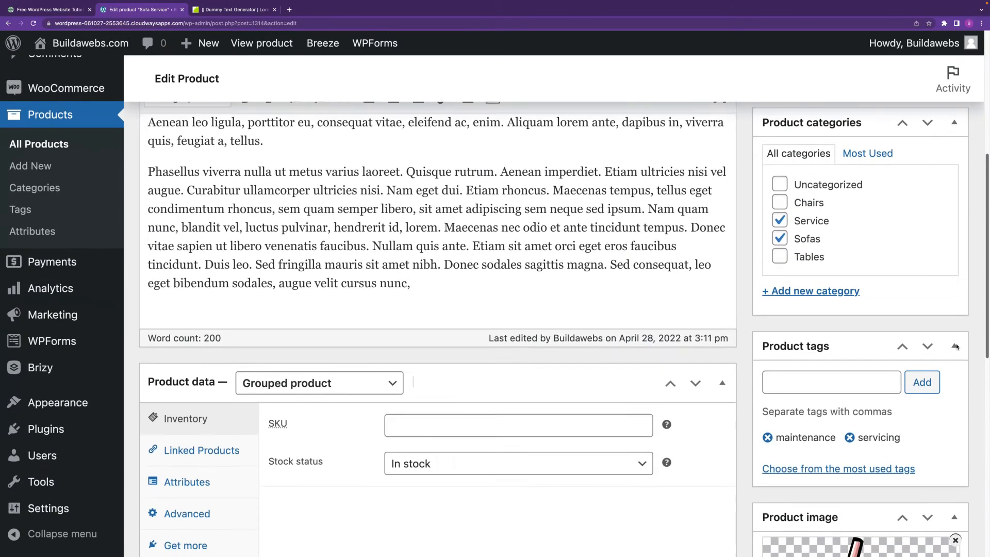
{"action": "scroll", "coordinate": [957, 346], "scroll_direction": "down", "scroll_amount": 1}
{"action": "left_click", "coordinate": [233, 418]}
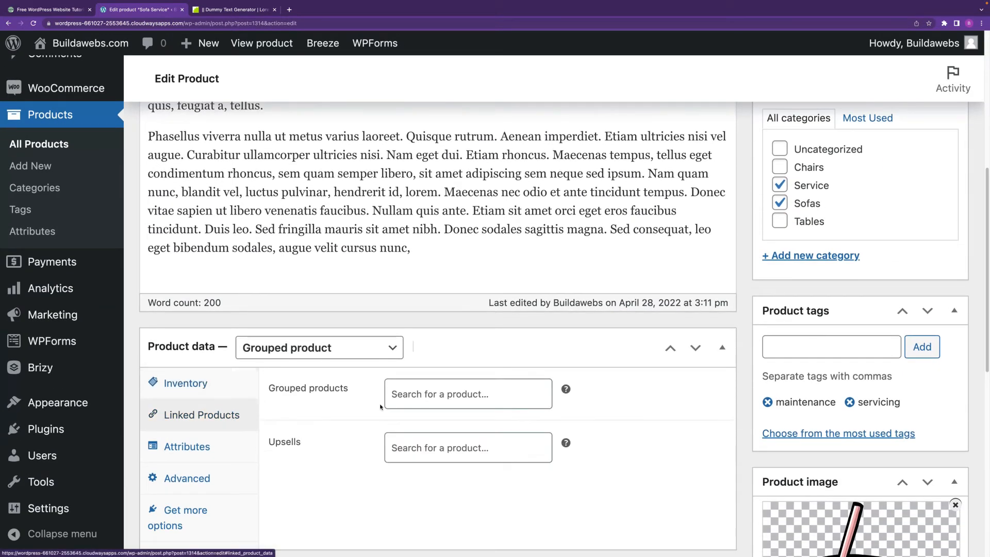
{"action": "left_click", "coordinate": [433, 393]}
{"action": "type", "text": "year"}
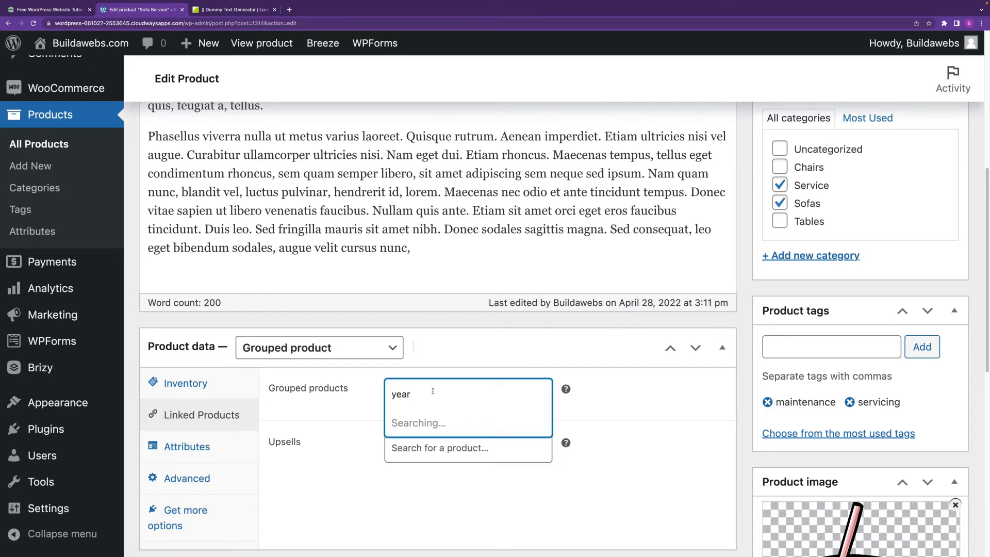
{"action": "left_click", "coordinate": [436, 410]}
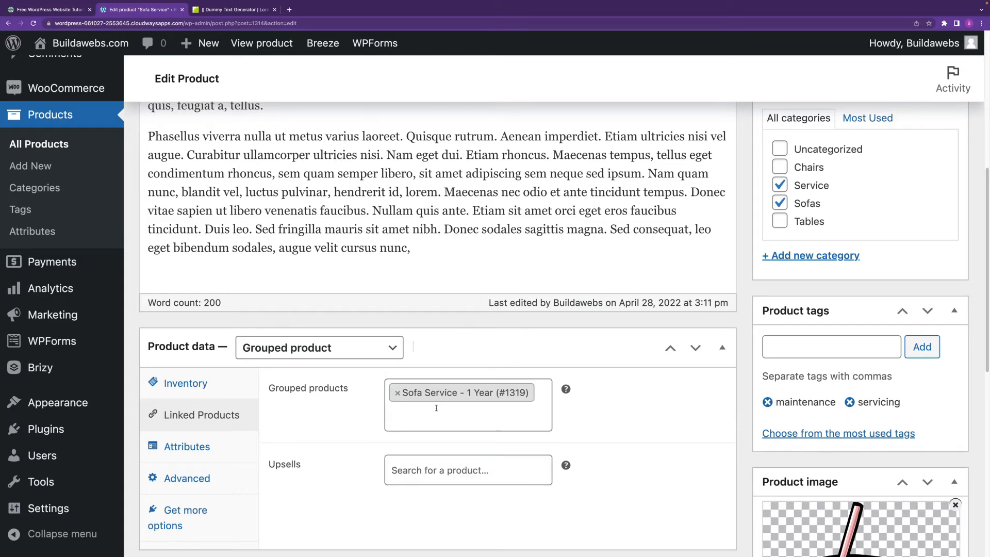
- Add the 2 Year and 3 Year options to the group and update the product
{"action": "left_click", "coordinate": [437, 408]}
{"action": "type", "text": "year"}
{"action": "left_click", "coordinate": [474, 476]}
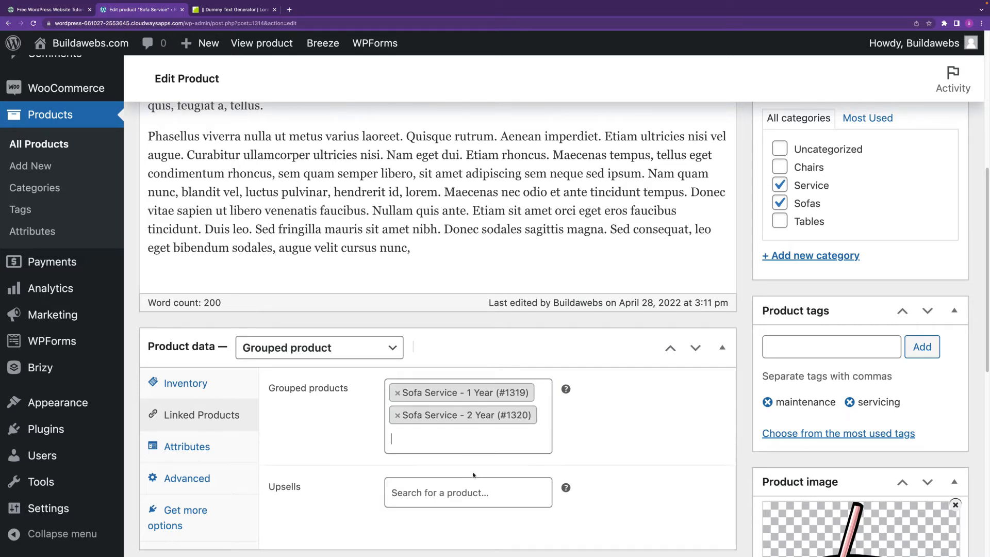
{"action": "type", "text": "year"}
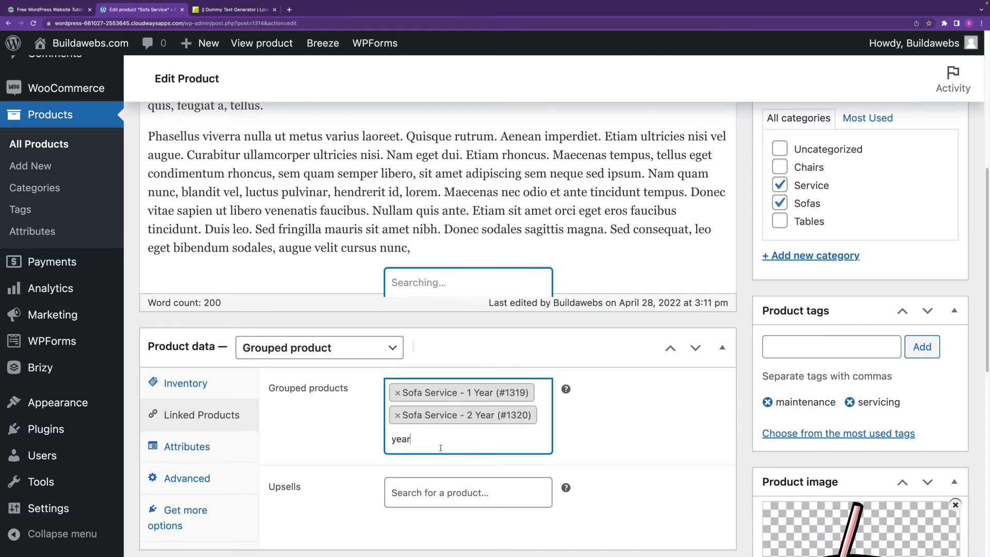
{"action": "left_click", "coordinate": [477, 365]}
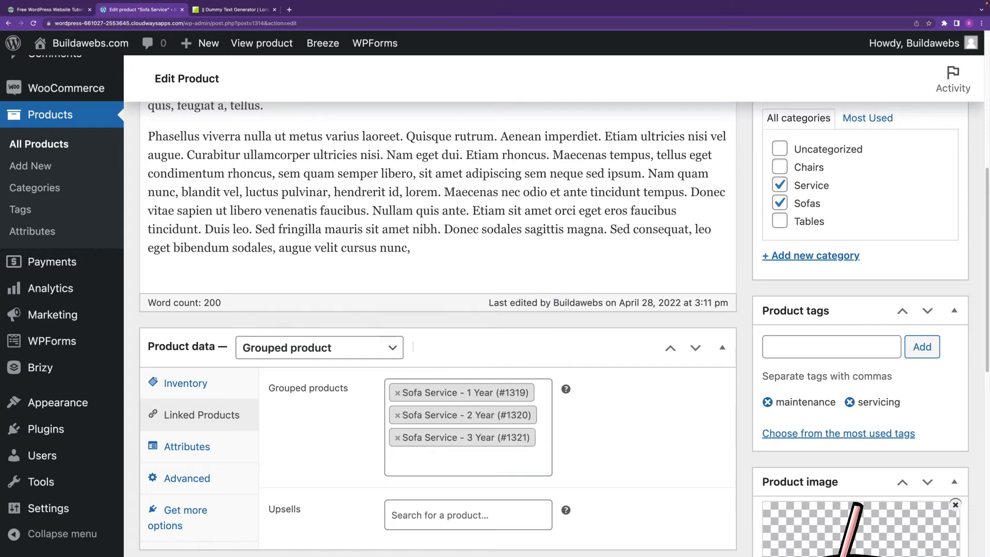
{"action": "left_click_drag", "start_coordinate": [988, 351], "coordinate": [989, 202]}
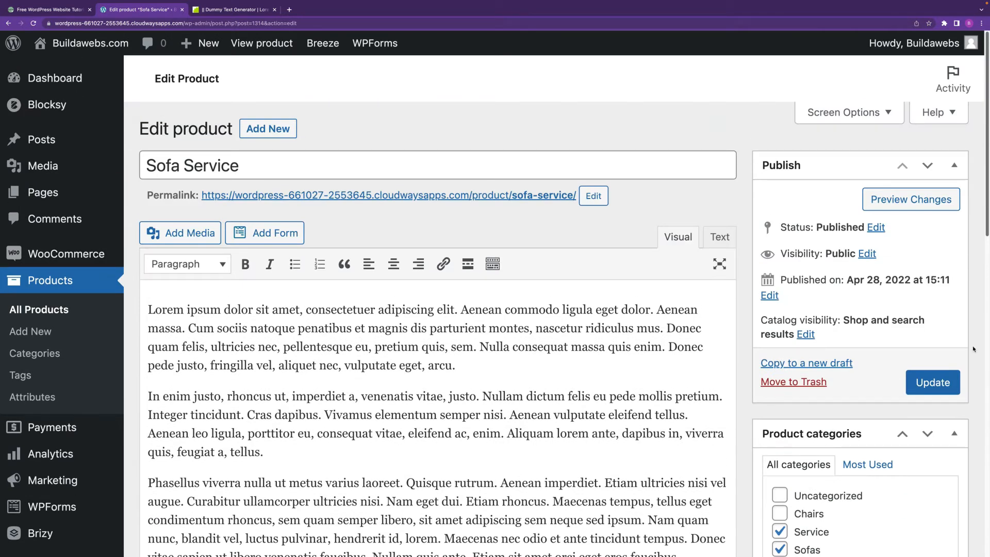
{"action": "left_click", "coordinate": [933, 383]}
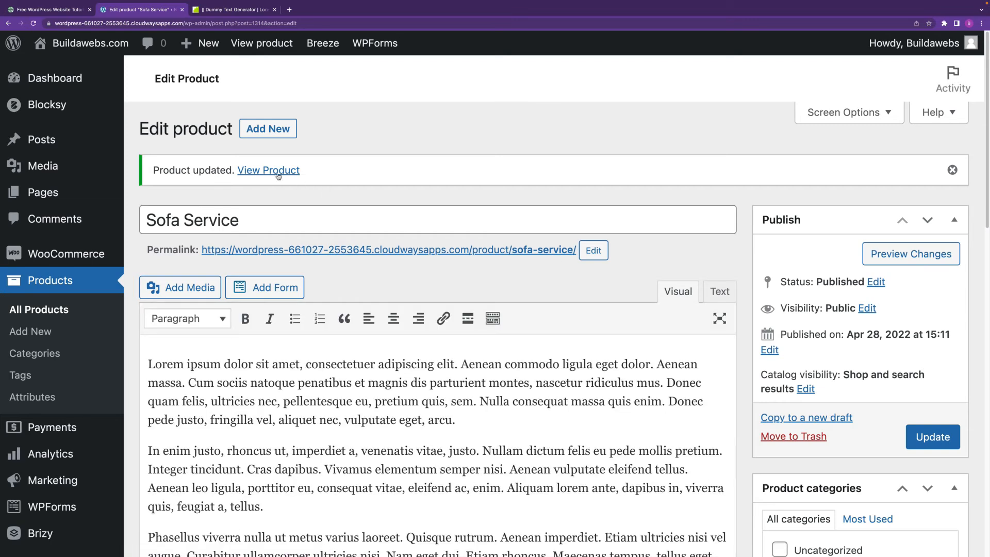
{"action": "left_click", "coordinate": [278, 174]}
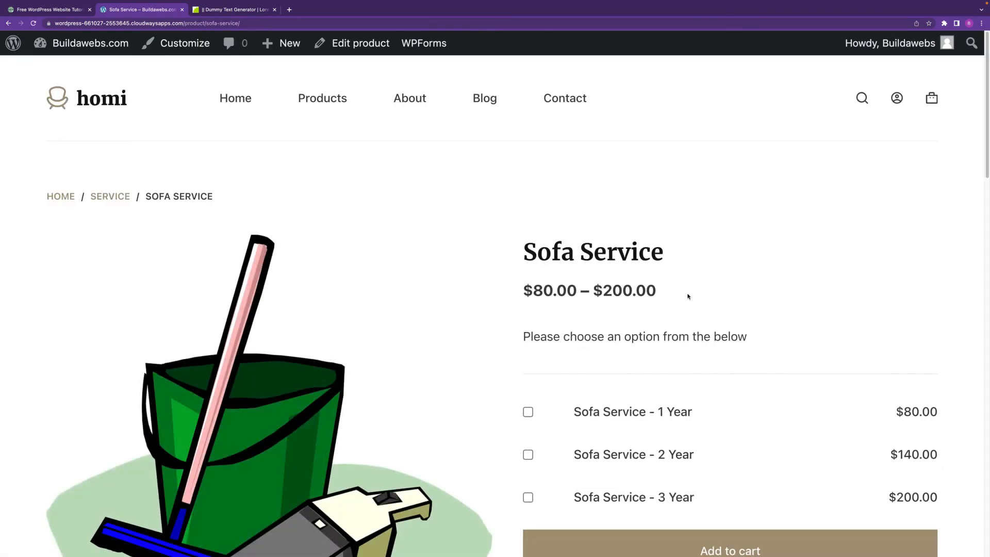
- Scroll the live Sofa Service page to see its 1, 2 and 3 Year options at $80.00–$200.00
{"action": "scroll", "coordinate": [987, 136], "scroll_direction": "down", "scroll_amount": 1}
{"action": "scroll", "coordinate": [508, 206], "scroll_direction": "down", "scroll_amount": 3}
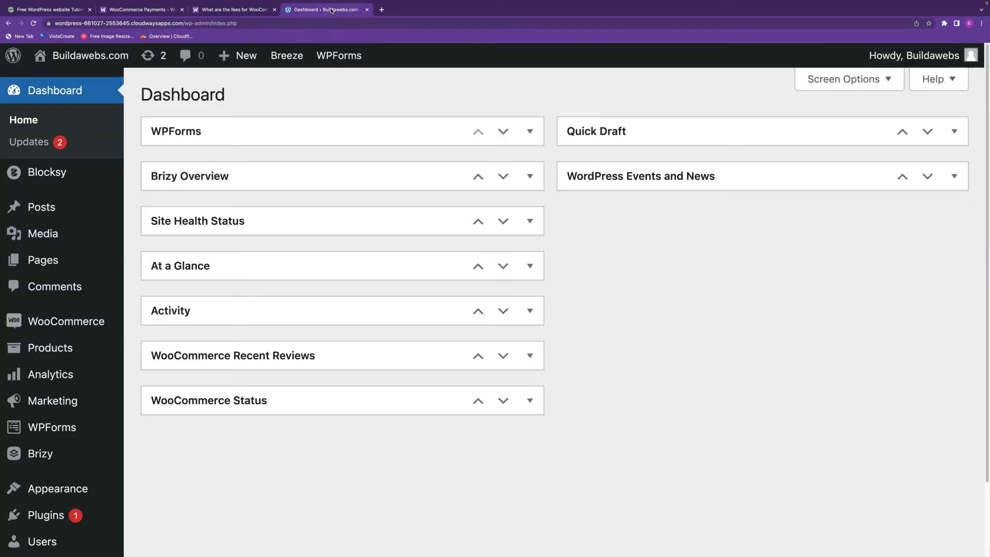
- Go to WooCommerce Settings > Payments and scroll to the installed payment methods
{"action": "mouse_move", "coordinate": [67, 325]}
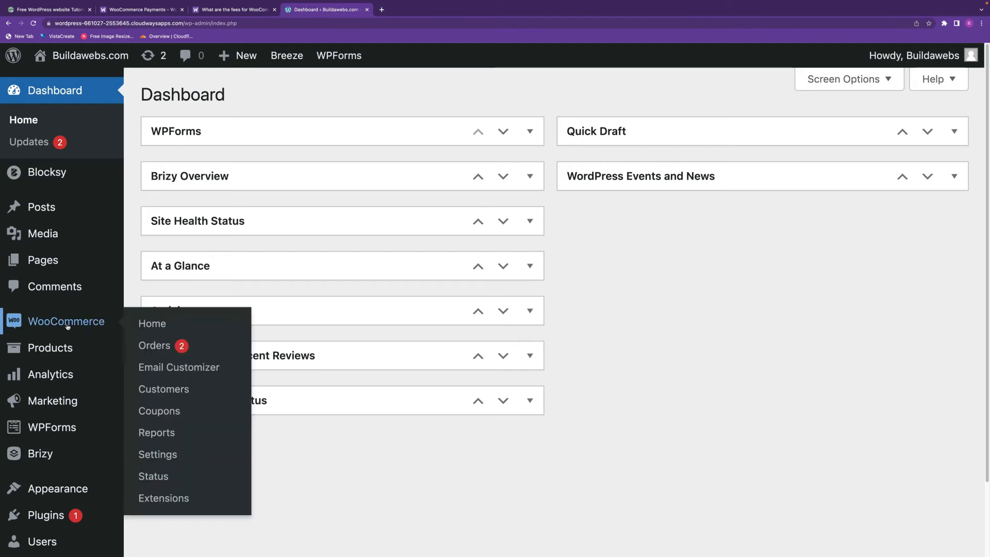
{"action": "mouse_move", "coordinate": [57, 515]}
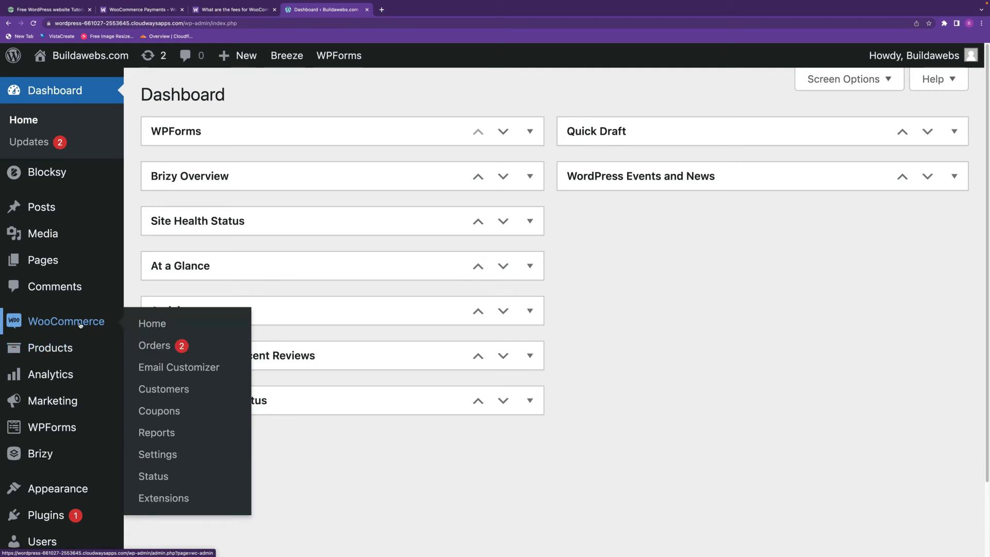
{"action": "left_click", "coordinate": [167, 458]}
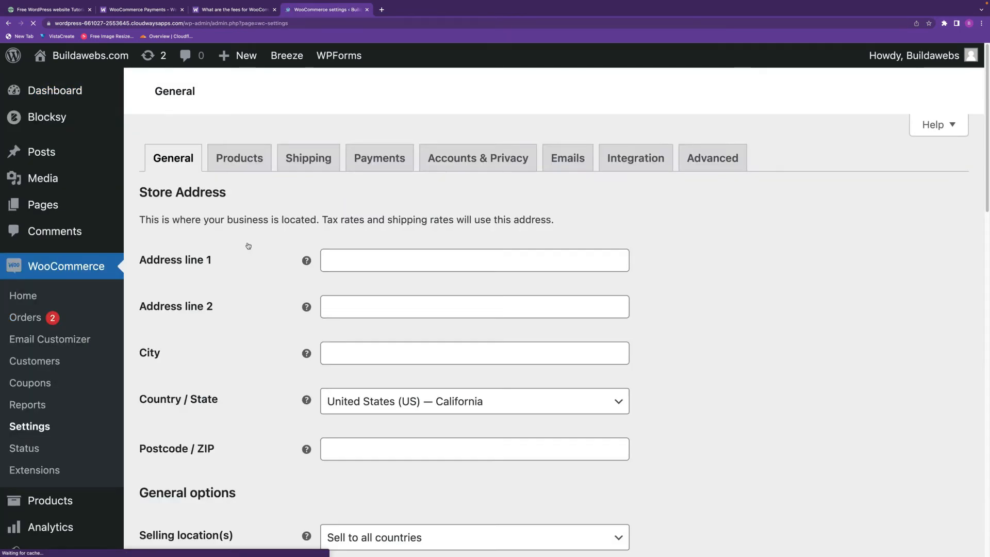
{"action": "left_click", "coordinate": [381, 160]}
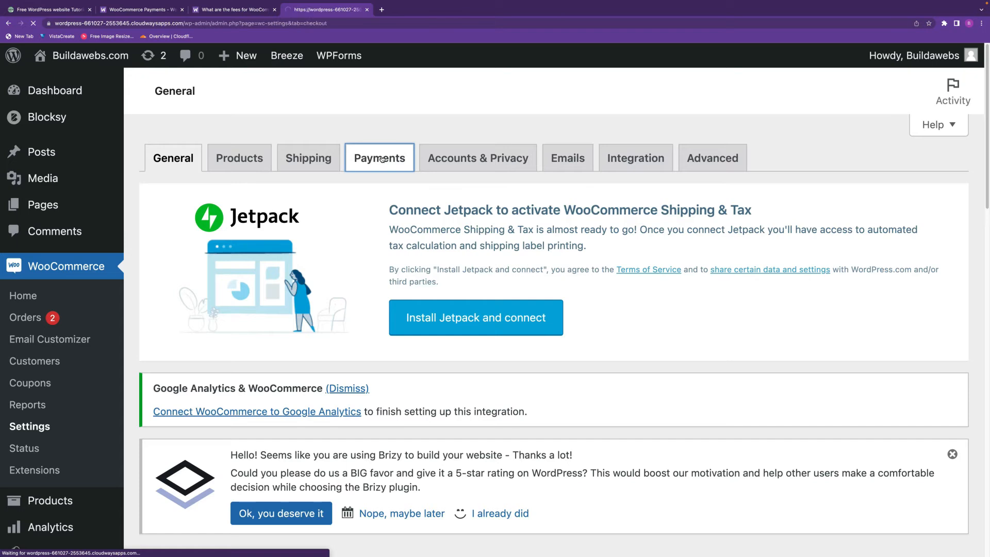
{"action": "scroll", "coordinate": [980, 264], "scroll_direction": "down", "scroll_amount": 3}
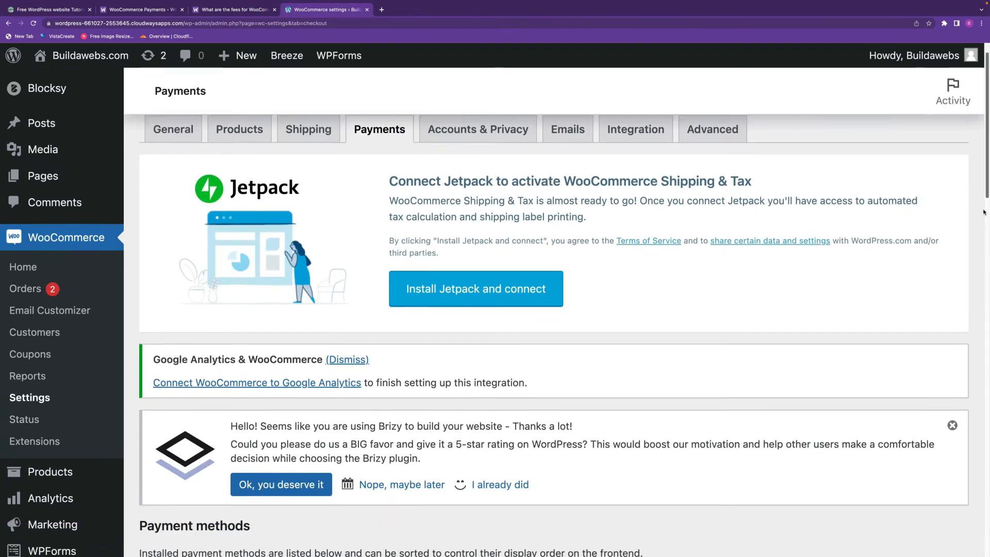
{"action": "scroll", "coordinate": [979, 264], "scroll_direction": "down", "scroll_amount": 5}
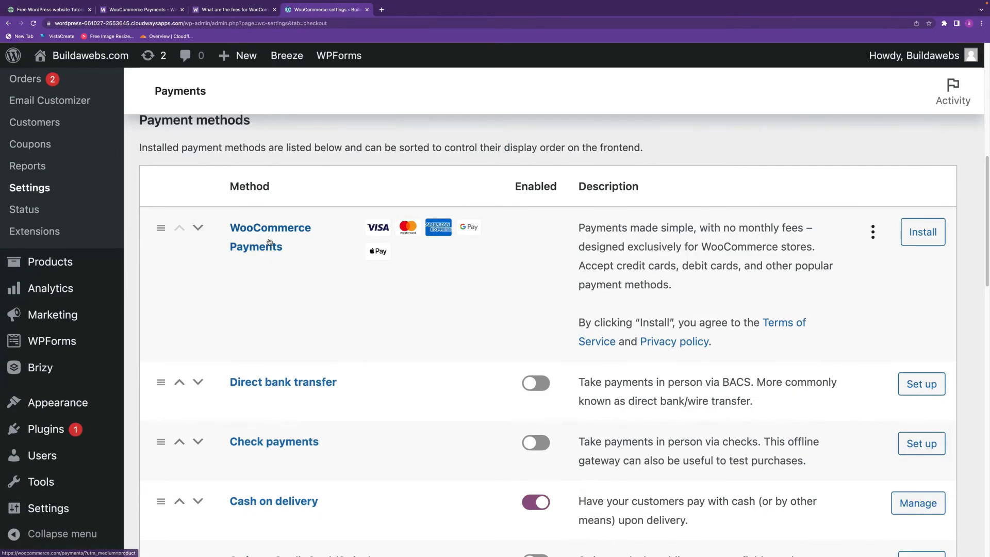
- Install WooCommerce Payments and start Finish setup to reach the WordPress.com sign-in
{"action": "left_click", "coordinate": [930, 238]}
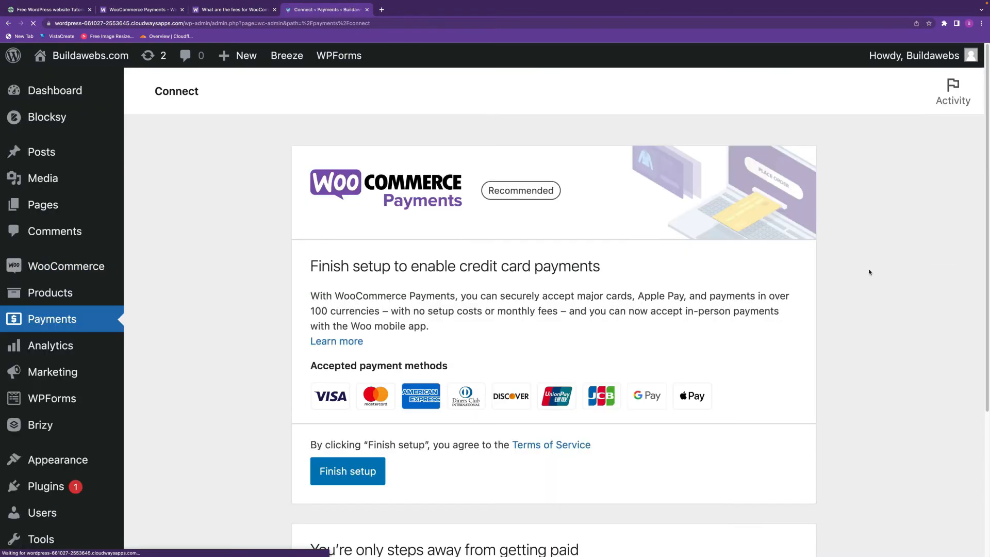
{"action": "scroll", "coordinate": [983, 262], "scroll_direction": "down", "scroll_amount": 3}
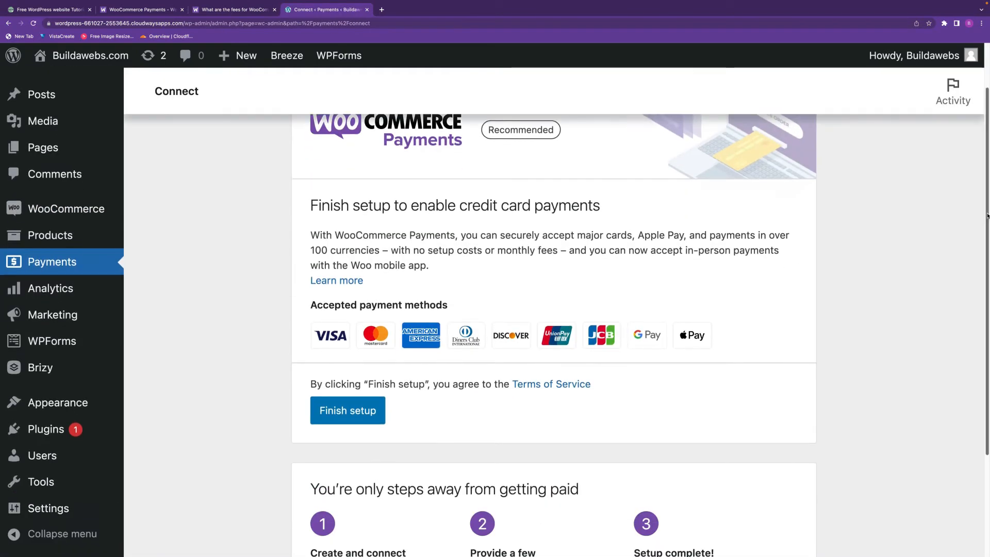
{"action": "scroll", "coordinate": [982, 262], "scroll_direction": "down", "scroll_amount": 2}
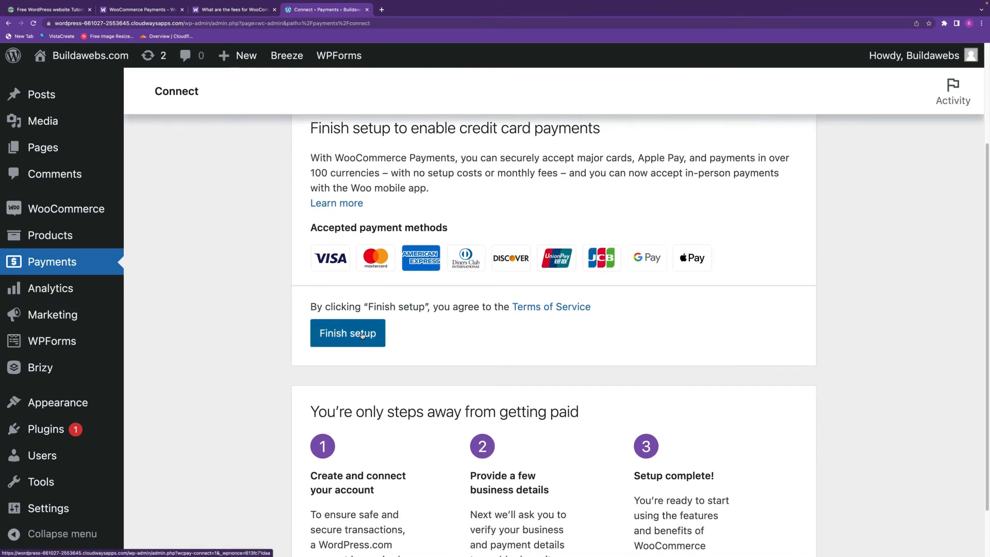
{"action": "scroll", "coordinate": [926, 279], "scroll_direction": "down", "scroll_amount": 2}
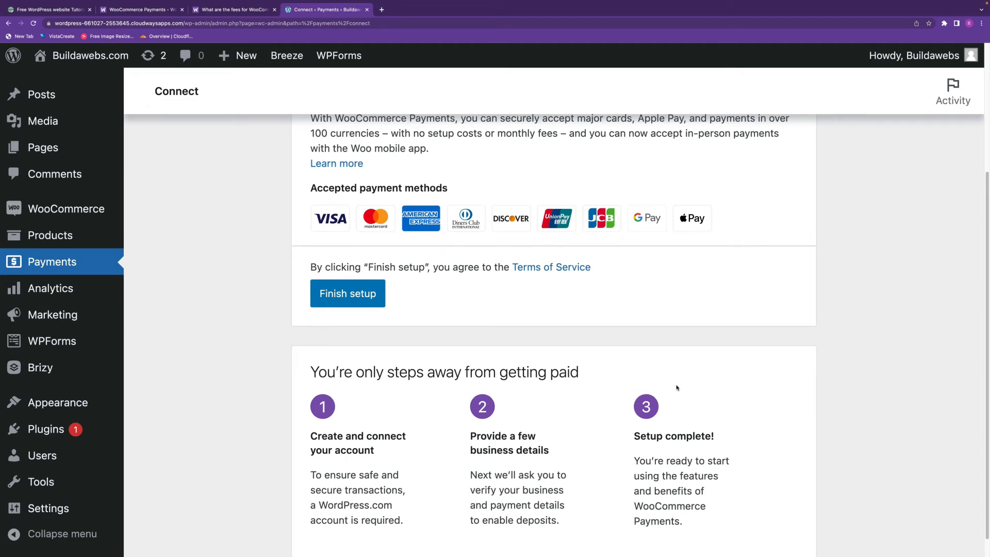
{"action": "scroll", "coordinate": [278, 308], "scroll_direction": "up", "scroll_amount": 2}
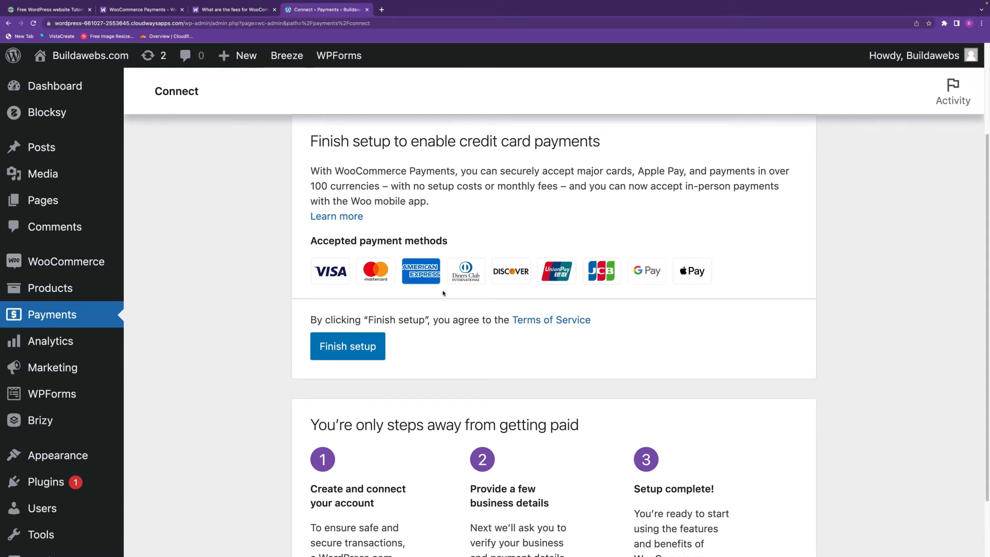
{"action": "left_click", "coordinate": [354, 351]}
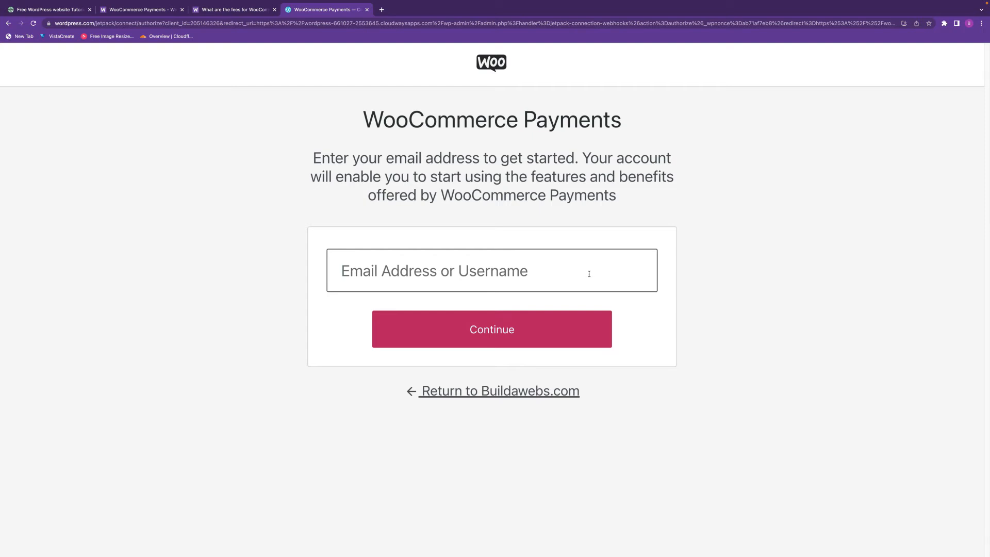
- Enter the account e-mail and reuse its name part as the username
{"action": "key", "text": "super+v"}
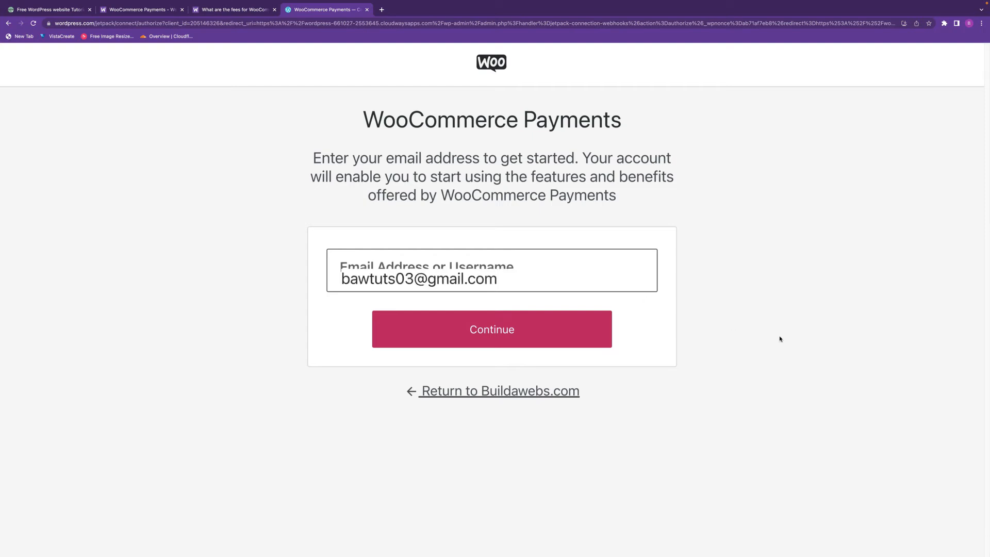
{"action": "left_click", "coordinate": [502, 333]}
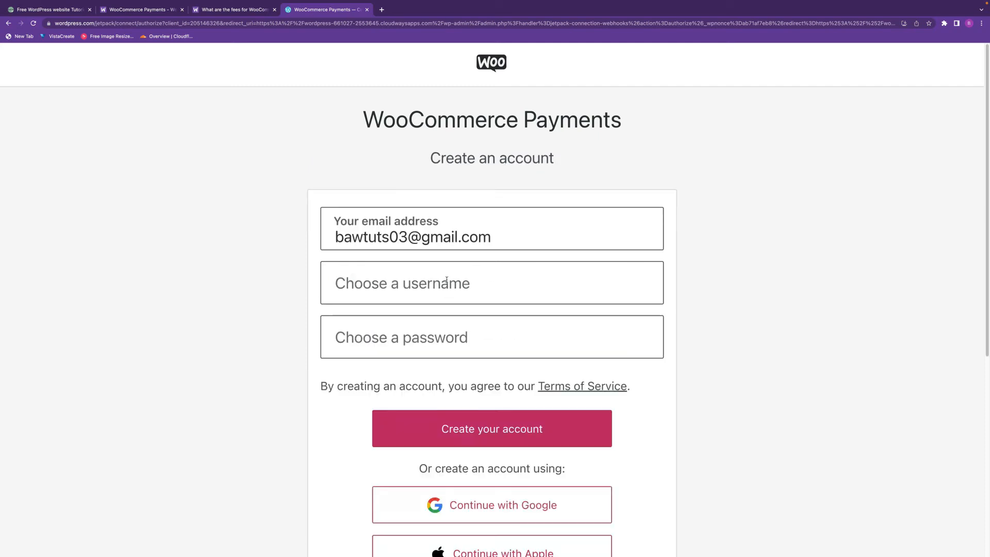
{"action": "left_click_drag", "start_coordinate": [386, 240], "coordinate": [344, 238]}
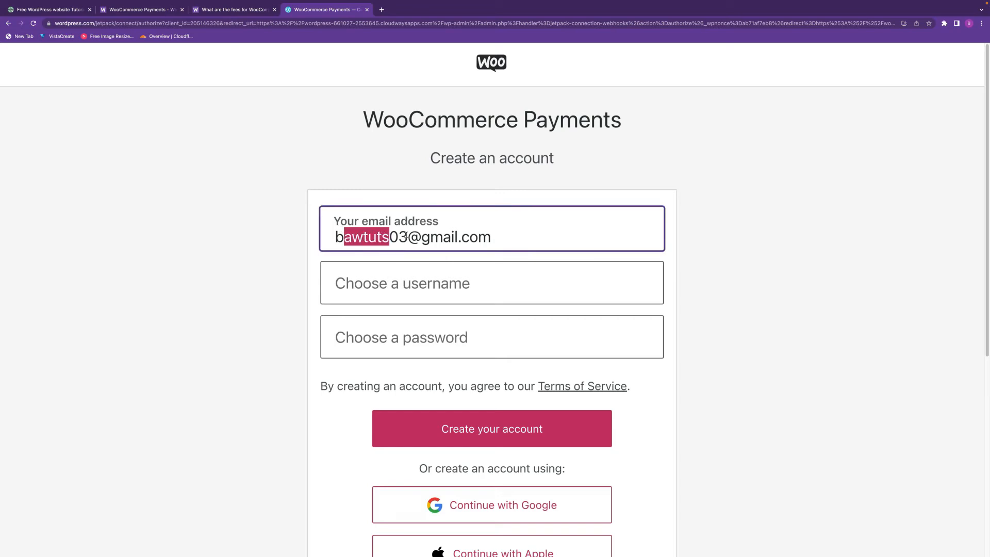
{"action": "left_click_drag", "start_coordinate": [406, 236], "coordinate": [295, 232]}
{"action": "key", "text": "super+c"}
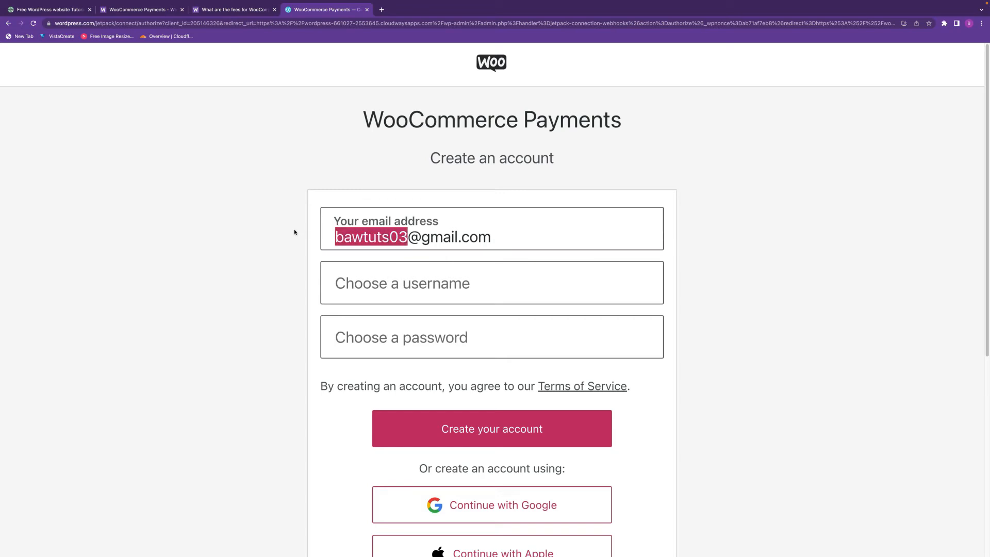
{"action": "left_click", "coordinate": [352, 286]}
{"action": "key", "text": "super+v"}
- Set the account password and create the WordPress.com account
{"action": "left_click", "coordinate": [388, 338]}
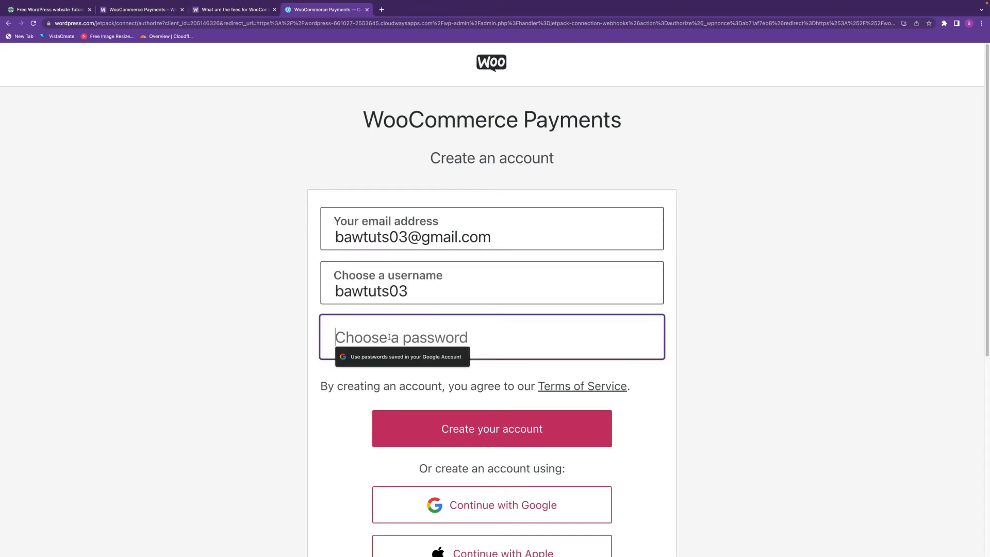
{"action": "type", "text": "•••••"}
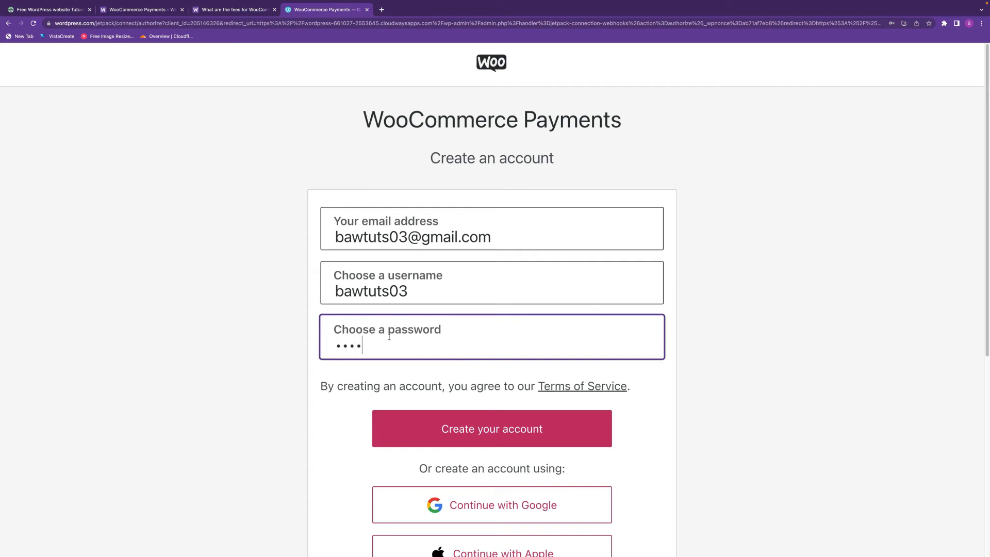
{"action": "type", "text": "••••••••••"}
{"action": "scroll", "coordinate": [552, 519], "scroll_direction": "down", "scroll_amount": 1}
{"action": "scroll", "coordinate": [557, 516], "scroll_direction": "down", "scroll_amount": 4}
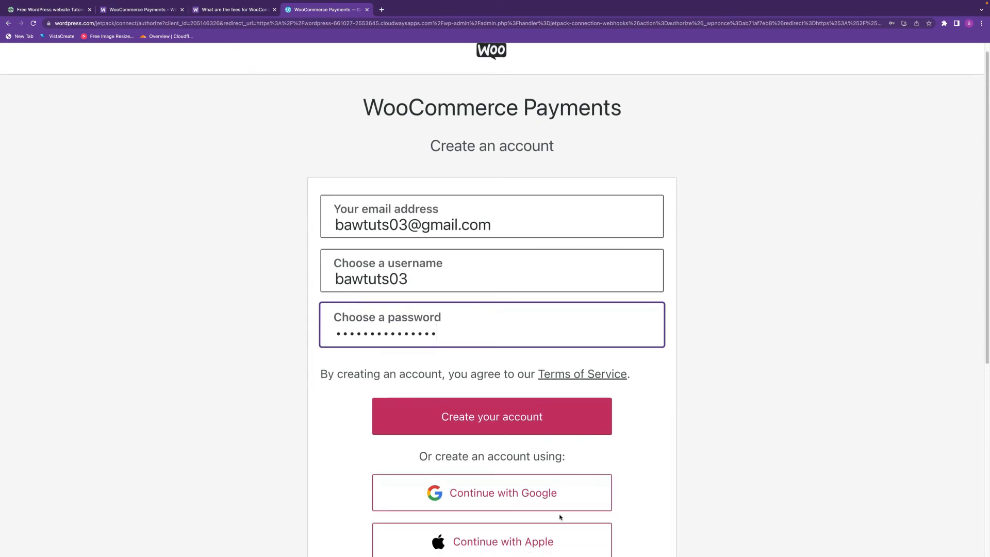
{"action": "scroll", "coordinate": [546, 412], "scroll_direction": "up", "scroll_amount": 1}
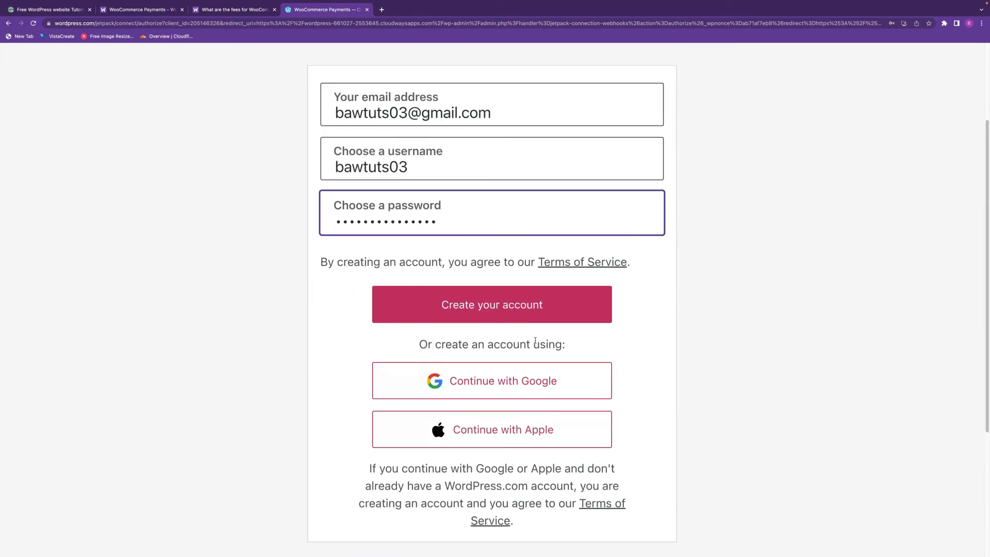
{"action": "left_click", "coordinate": [516, 310]}
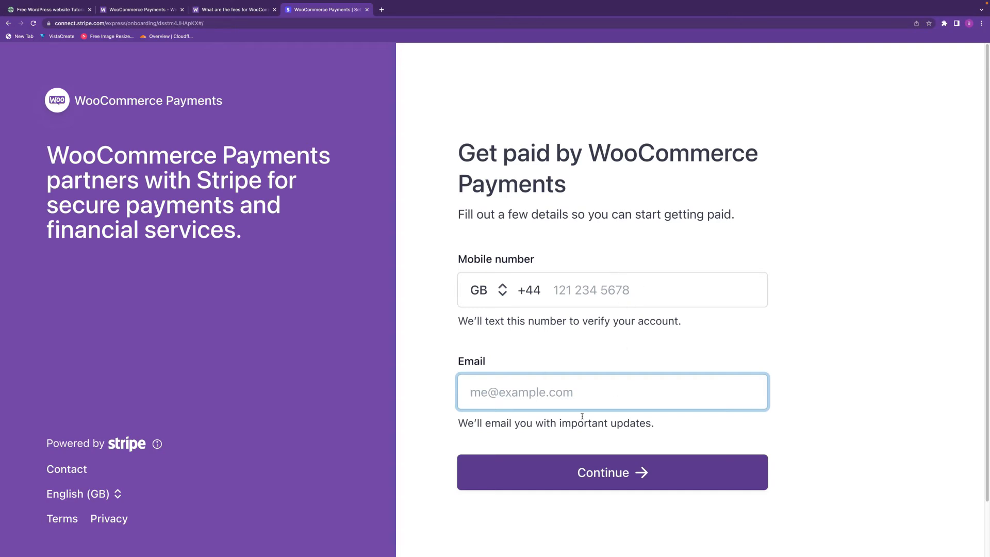
- Submit the mobile number and e-mail, then enter the six-digit SMS verification code
{"action": "left_click", "coordinate": [624, 468]}
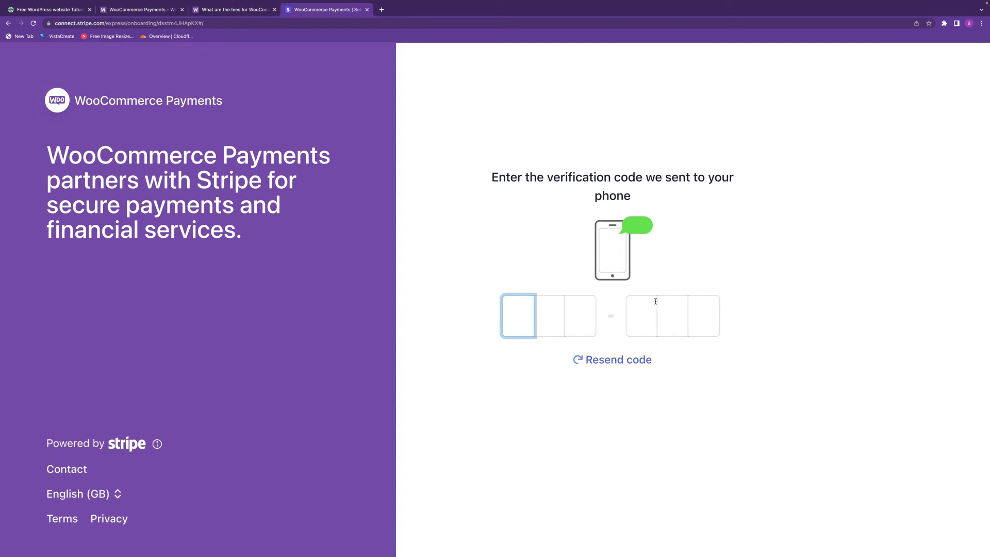
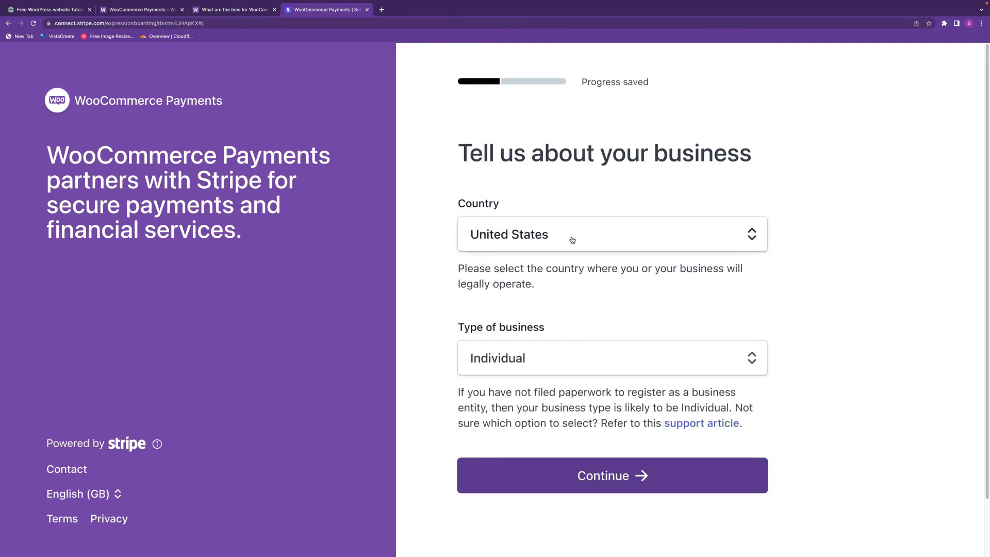
- Set the business country to United Kingdom and type to Individual / Sole Trader, then continue
{"action": "left_click", "coordinate": [570, 238]}
{"action": "left_click", "coordinate": [558, 222]}
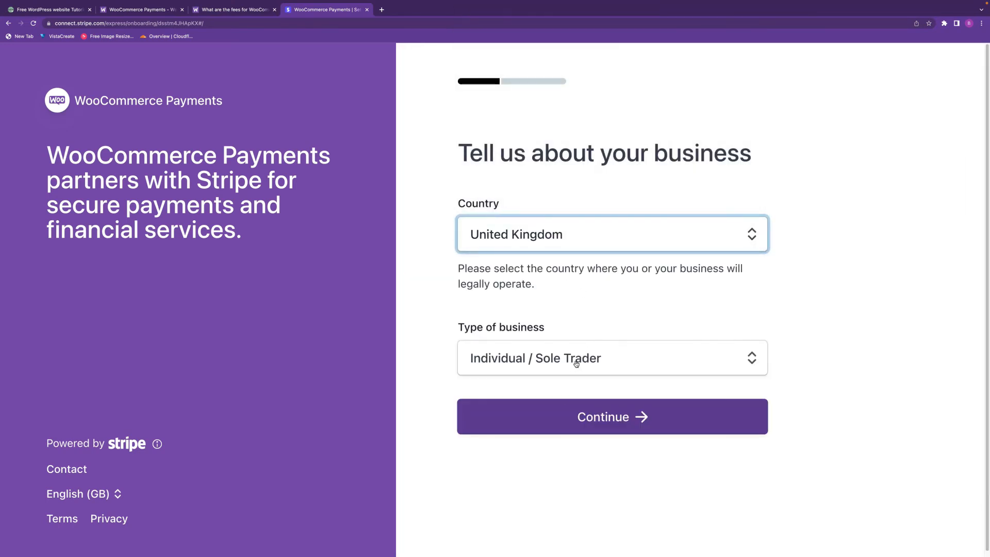
{"action": "left_click", "coordinate": [611, 361]}
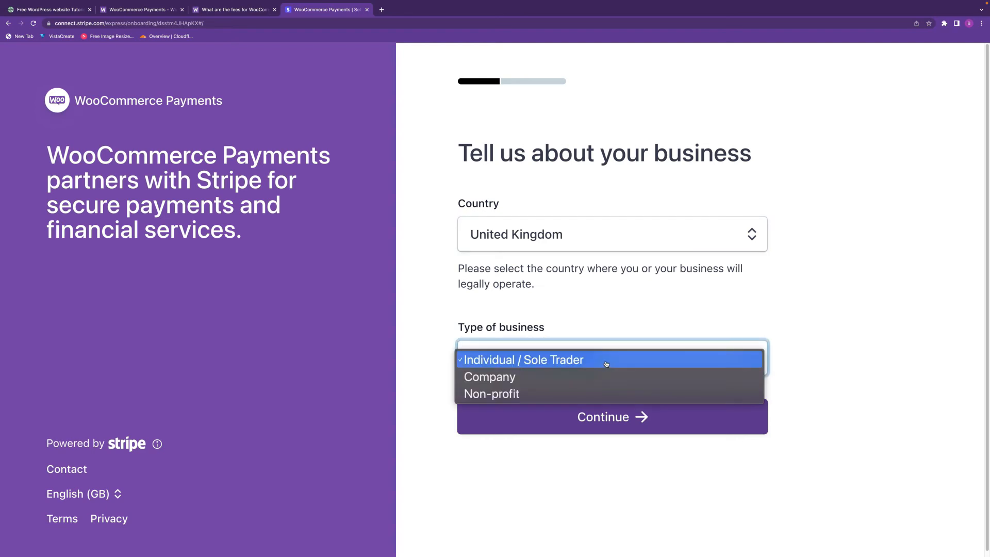
{"action": "left_click", "coordinate": [595, 375]}
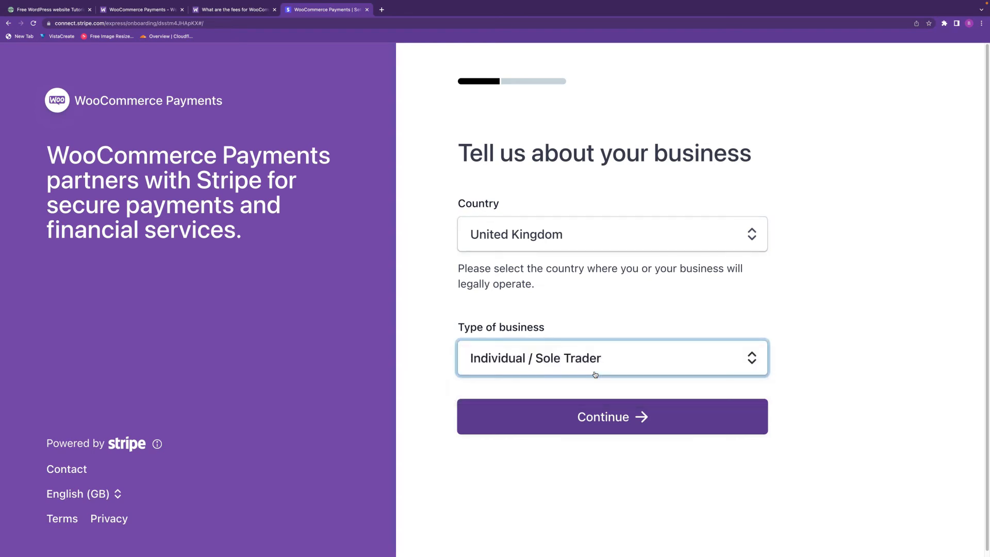
{"action": "left_click", "coordinate": [539, 438]}
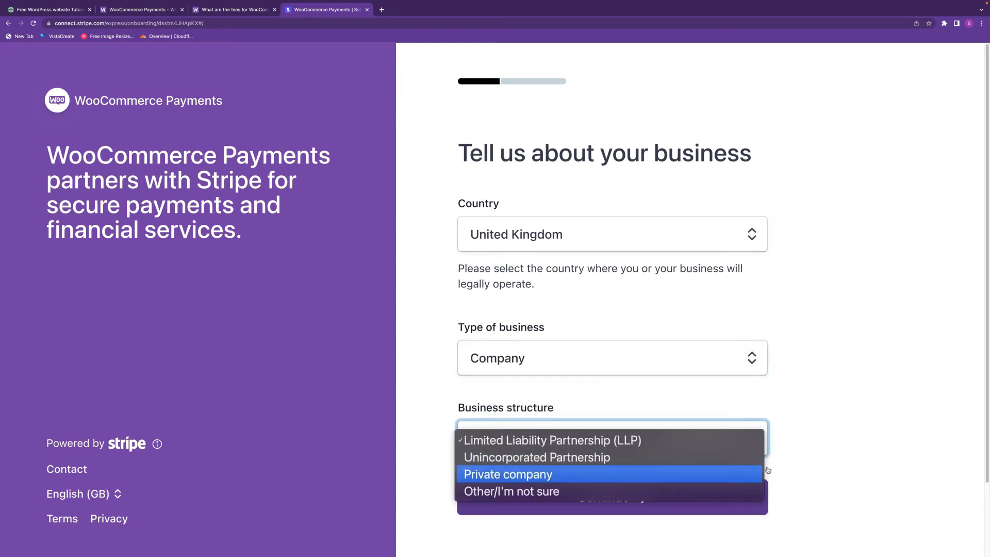
{"action": "left_click", "coordinate": [846, 478]}
{"action": "left_click", "coordinate": [592, 376]}
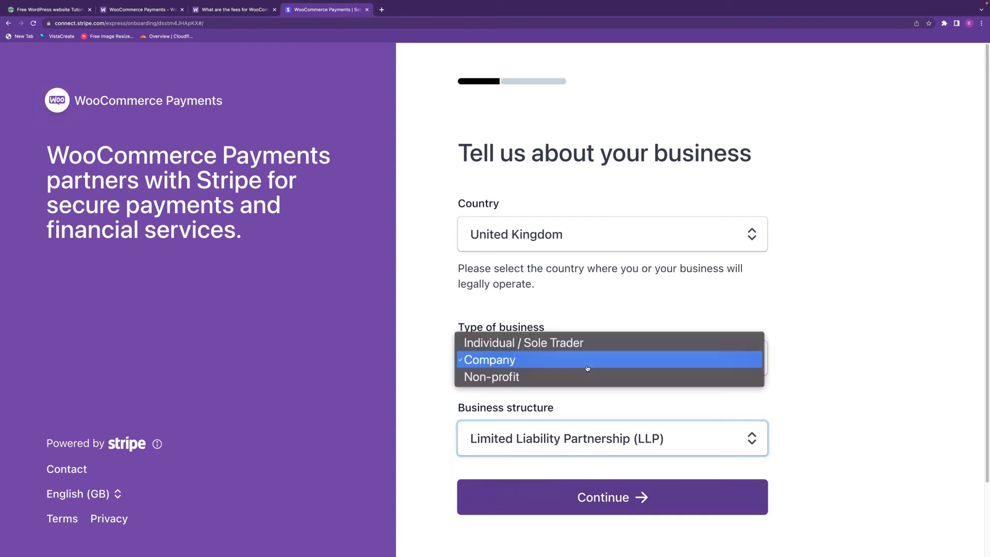
{"action": "left_click", "coordinate": [577, 376]}
{"action": "left_click", "coordinate": [568, 364]}
{"action": "left_click", "coordinate": [556, 326]}
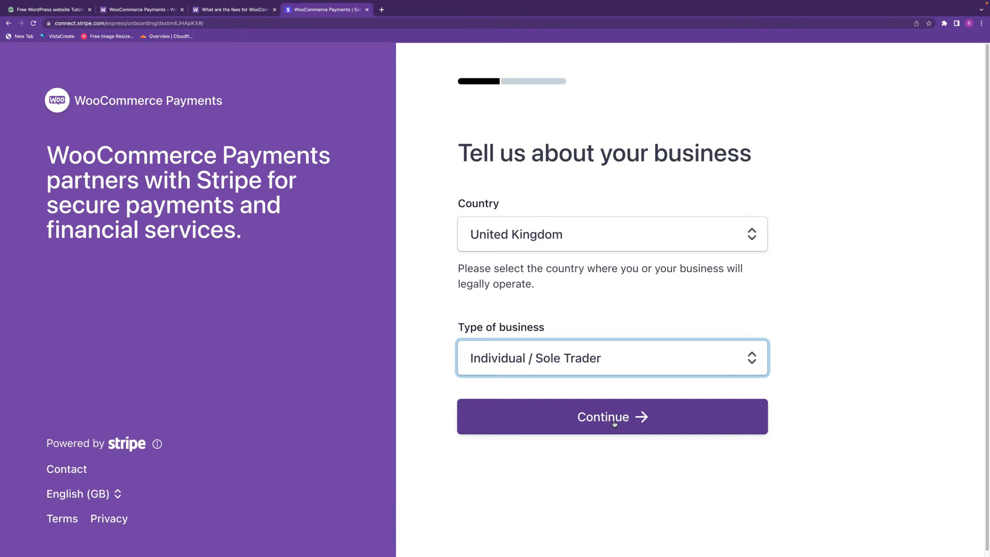
{"action": "left_click", "coordinate": [614, 422]}
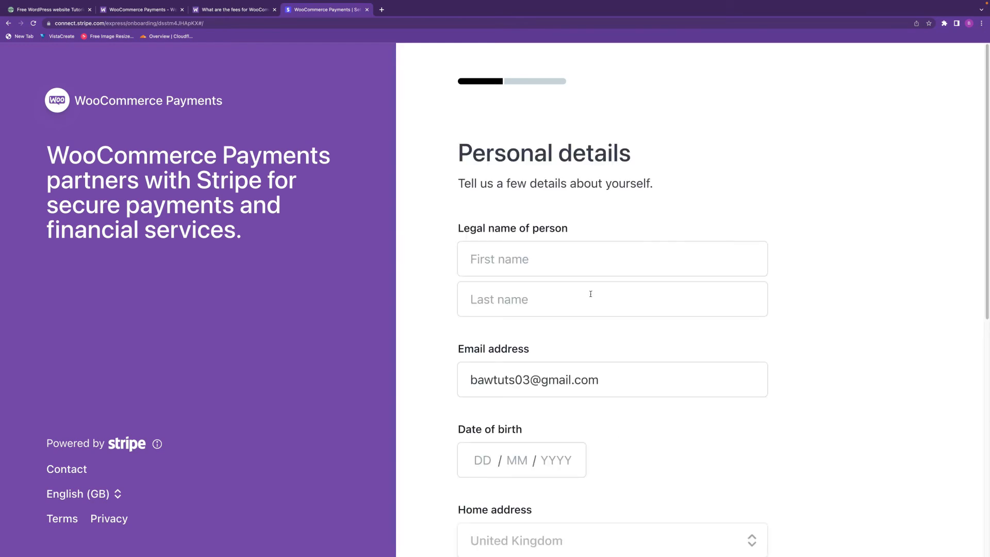
- Choose Clothing and accessories as the industry and continue
{"action": "scroll", "coordinate": [981, 391], "scroll_direction": "down", "scroll_amount": 4}
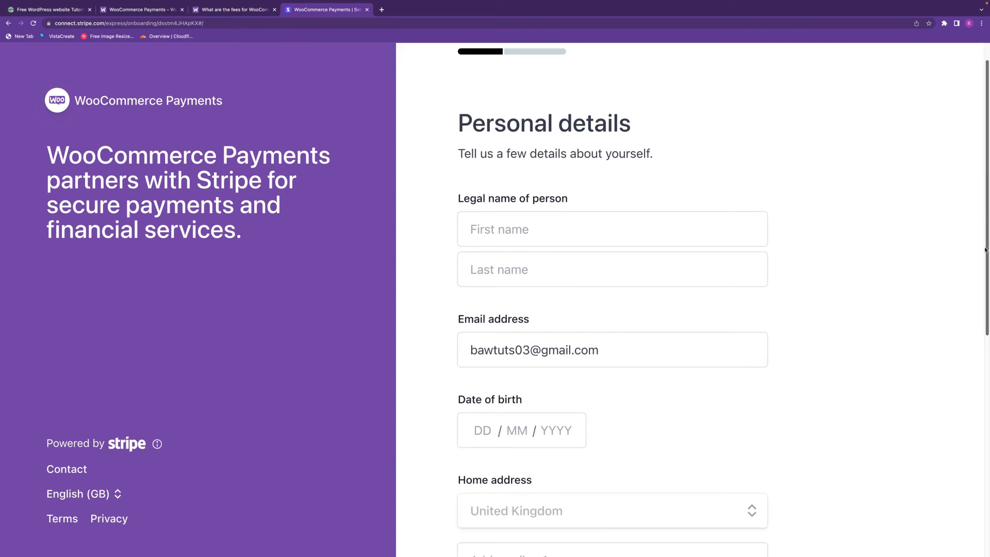
{"action": "scroll", "coordinate": [982, 391], "scroll_direction": "down", "scroll_amount": 4}
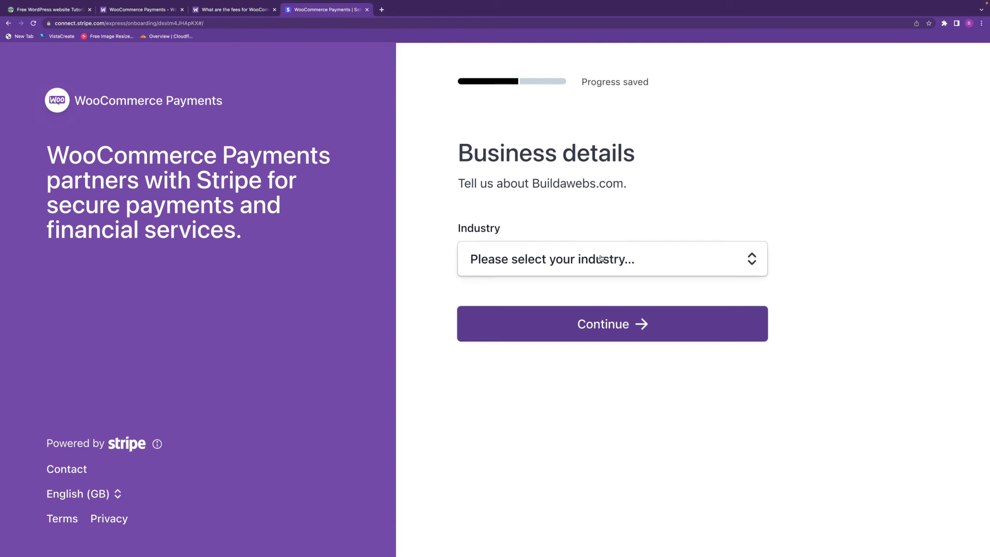
{"action": "left_click", "coordinate": [598, 260]}
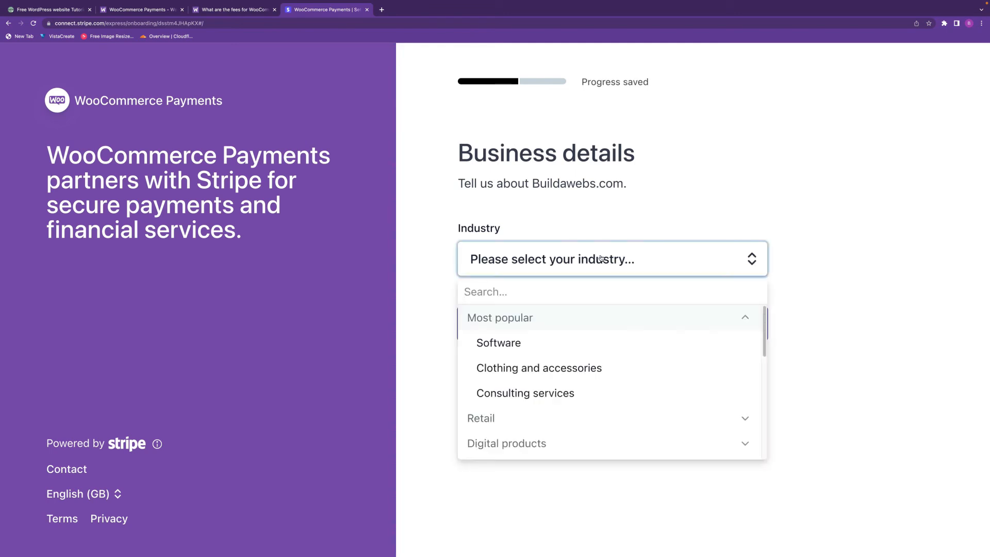
{"action": "left_click", "coordinate": [572, 372]}
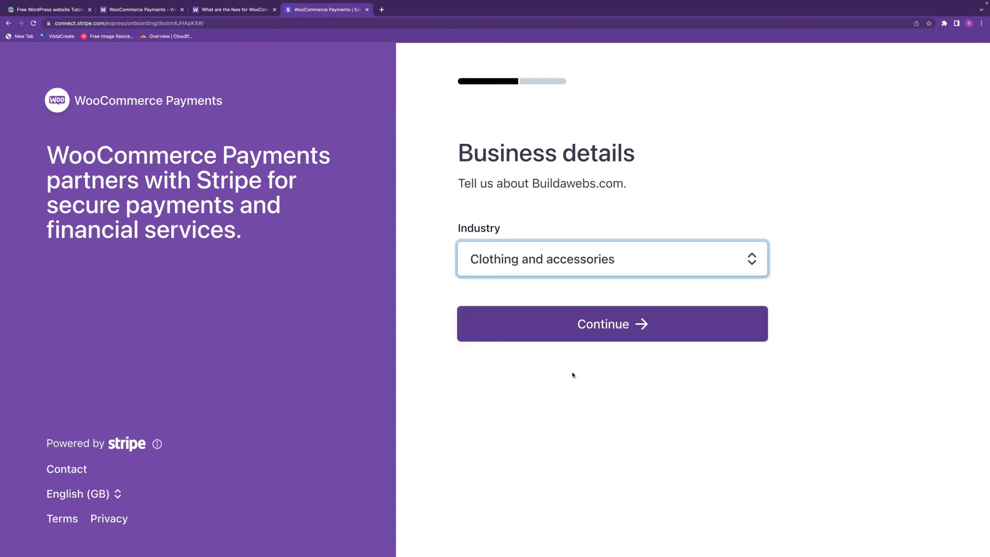
{"action": "left_click", "coordinate": [611, 323]}
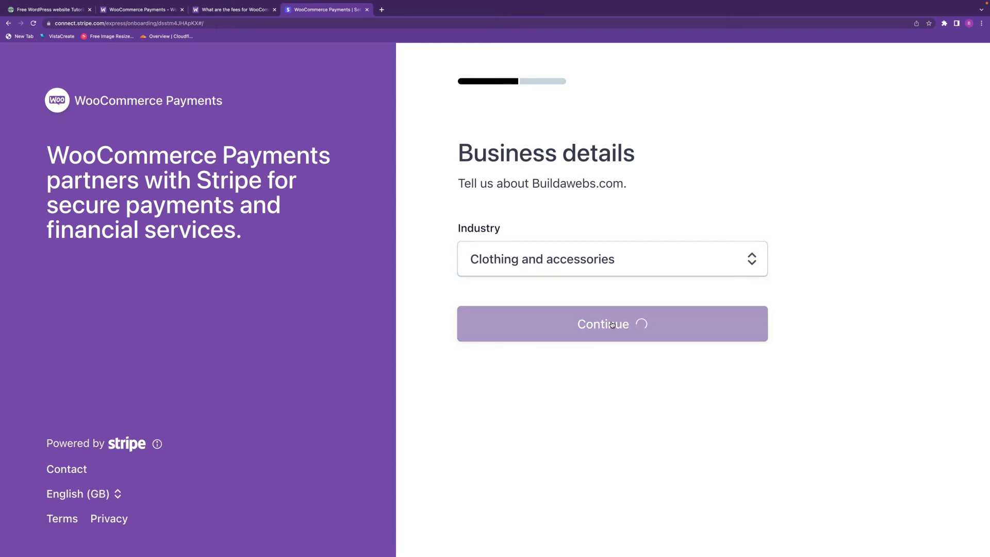
- Set the payout currency to GBP - British Pound and save the bank details
{"action": "left_click", "coordinate": [611, 330]}
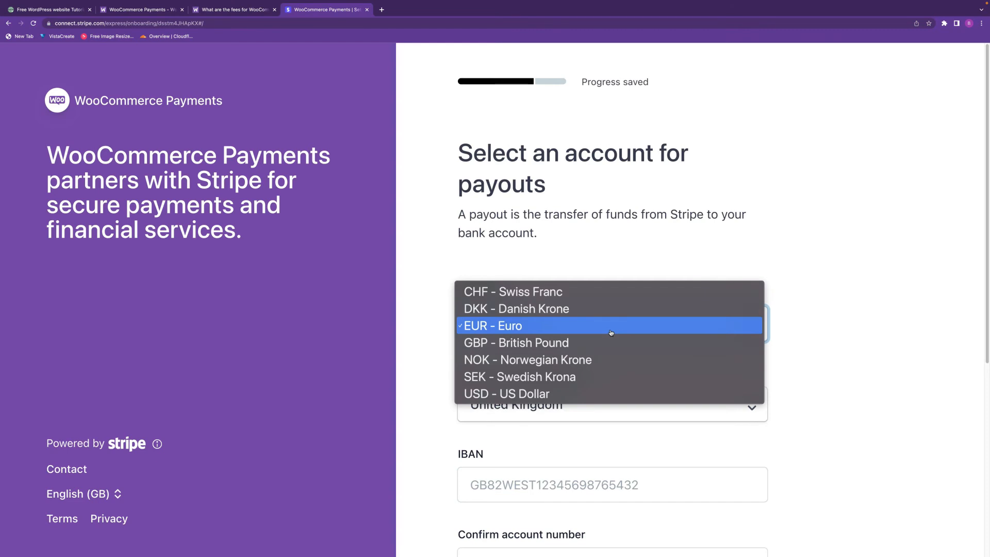
{"action": "left_click", "coordinate": [601, 343]}
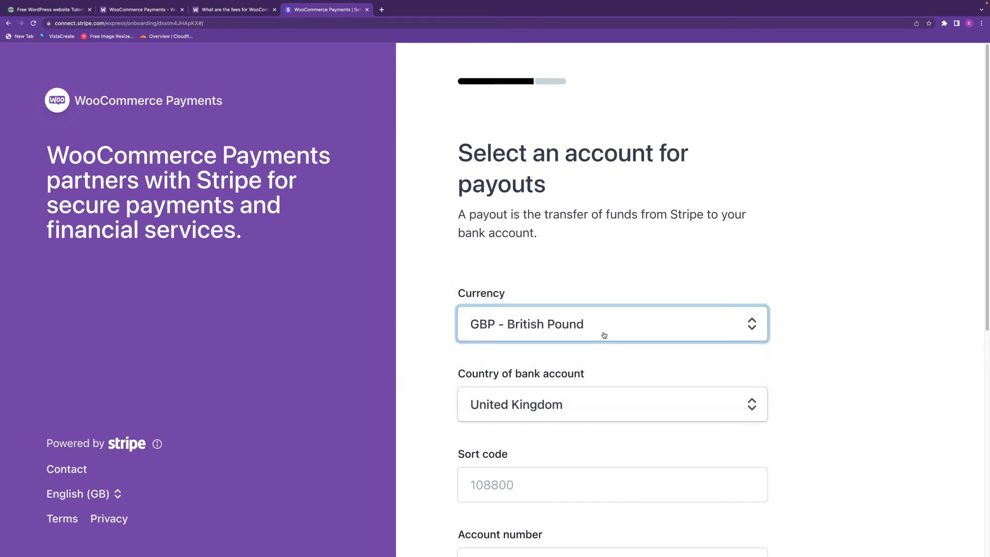
{"action": "left_click", "coordinate": [605, 333]}
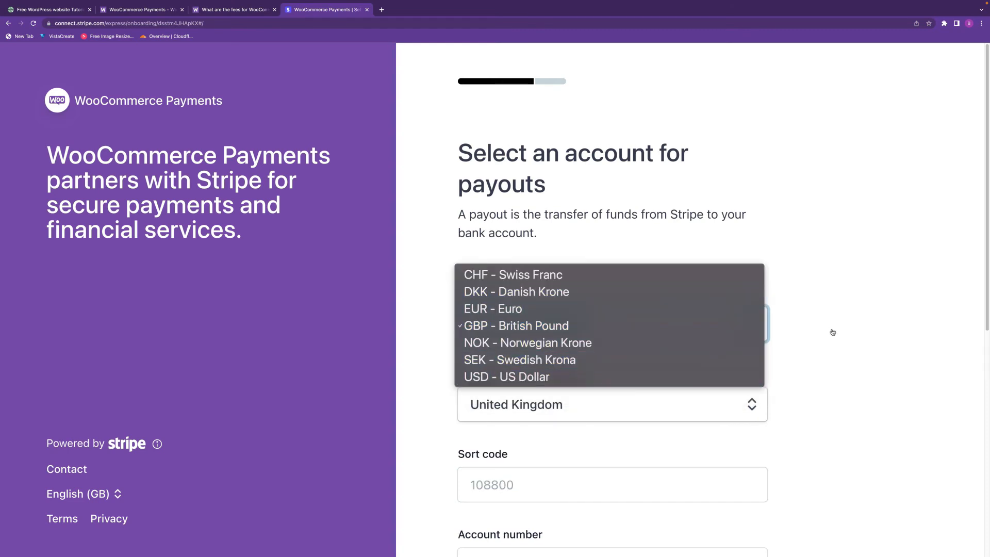
{"action": "left_click", "coordinate": [782, 342]}
{"action": "scroll", "coordinate": [598, 273], "scroll_direction": "down", "scroll_amount": 3}
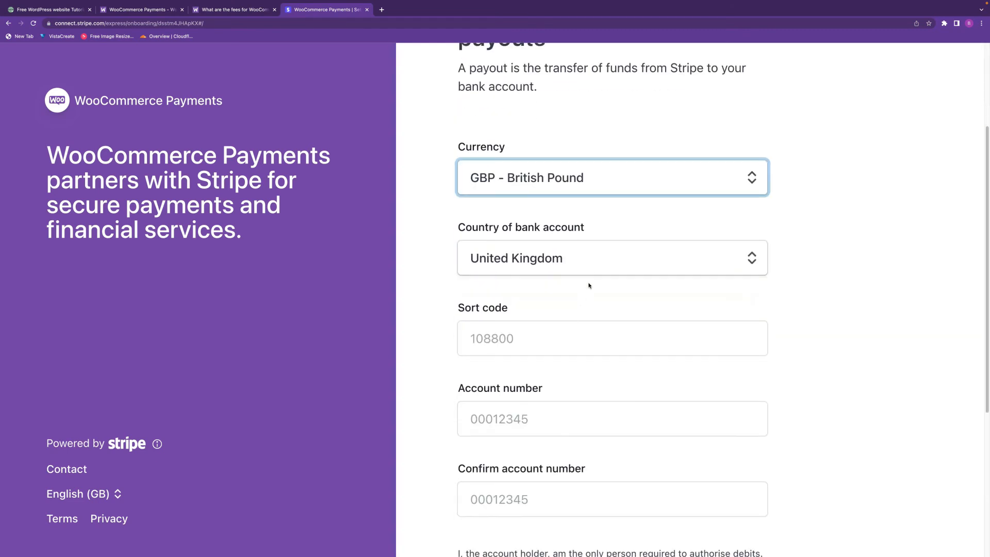
{"action": "scroll", "coordinate": [618, 382], "scroll_direction": "down", "scroll_amount": 3}
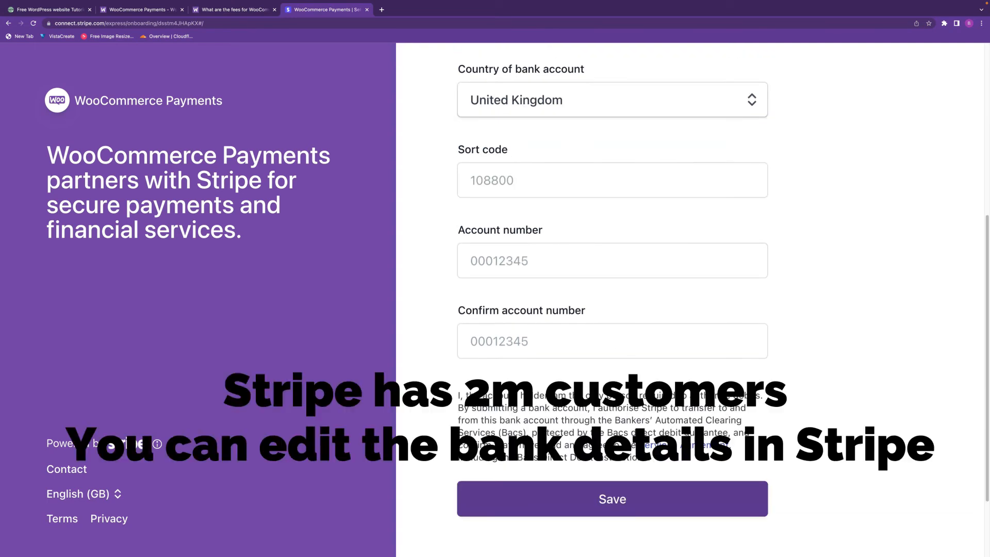
{"action": "left_click", "coordinate": [636, 510]}
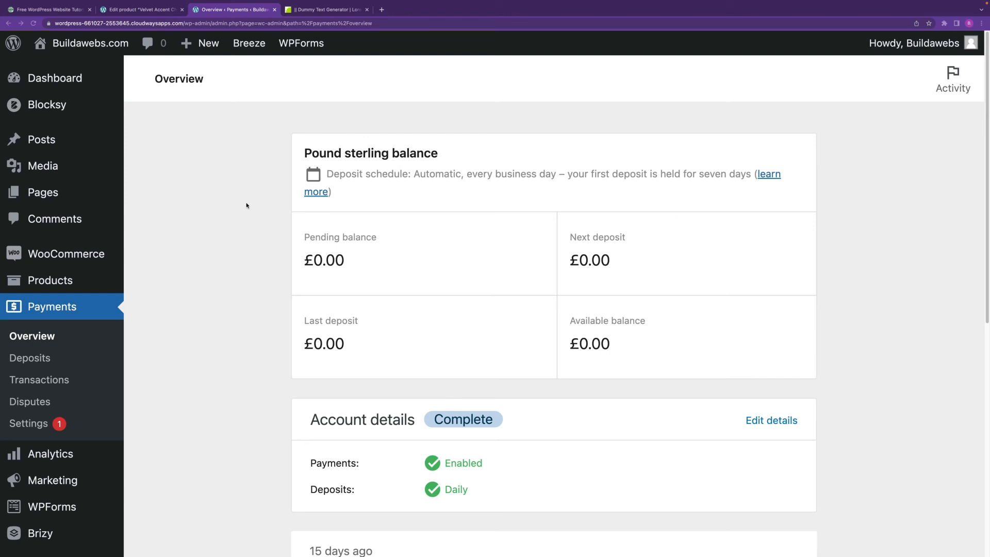
- Enable WooCommerce Payments test mode, save the settings, and switch to the shop browser window
{"action": "mouse_move", "coordinate": [77, 254]}
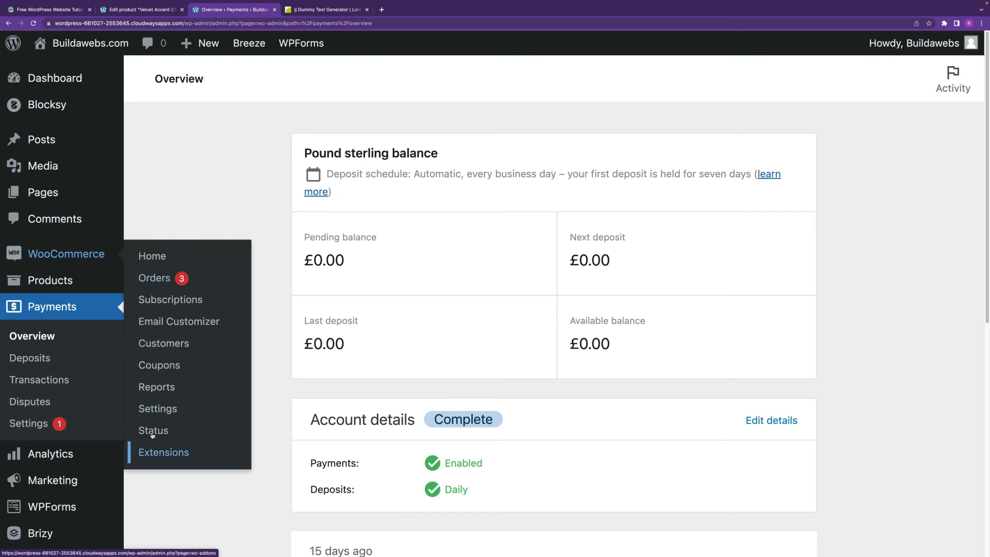
{"action": "left_click", "coordinate": [160, 410]}
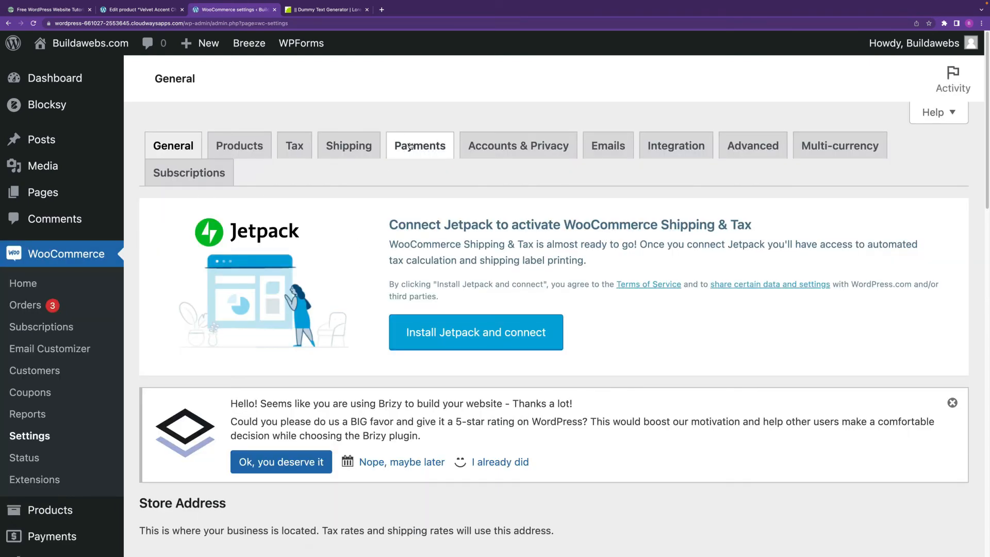
{"action": "left_click", "coordinate": [407, 144]}
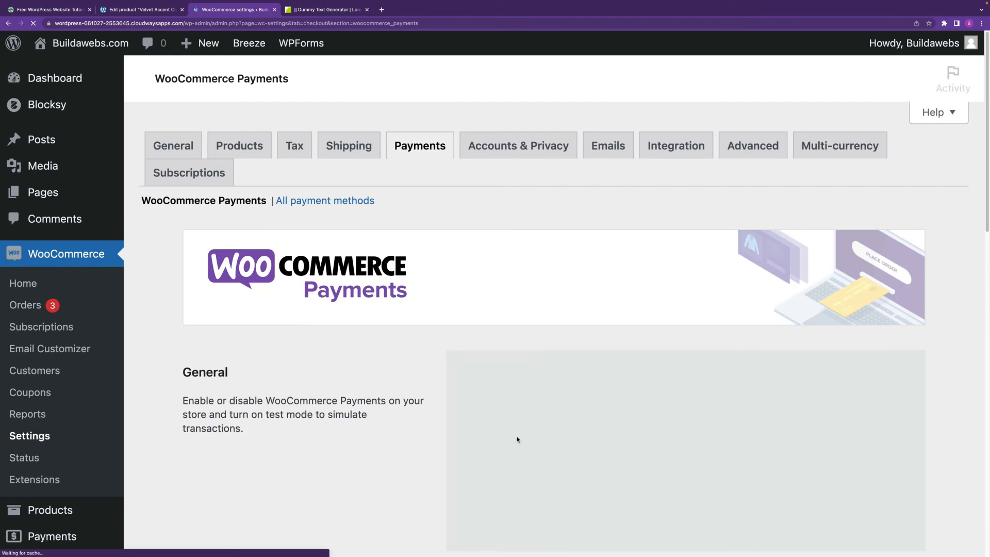
{"action": "scroll", "coordinate": [546, 442], "scroll_direction": "down", "scroll_amount": 5}
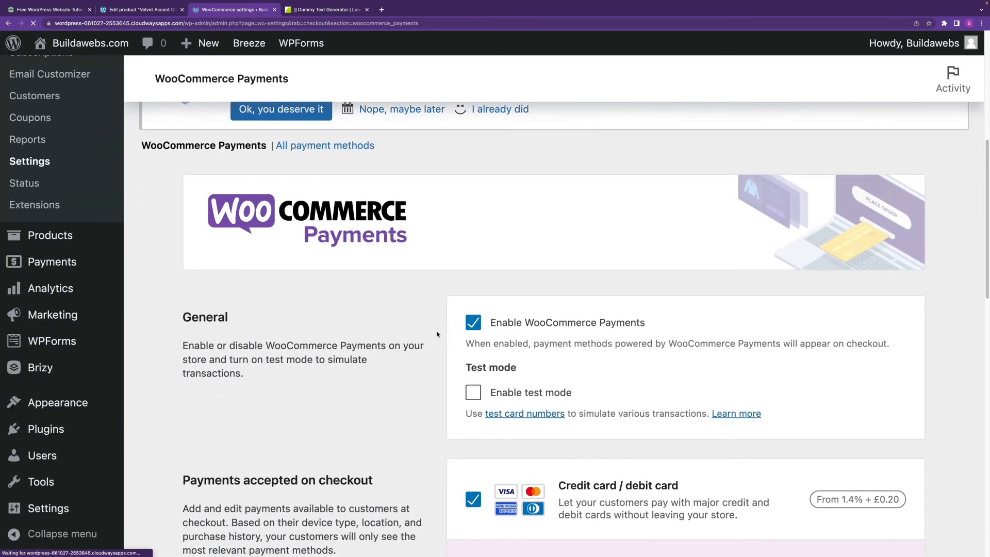
{"action": "left_click", "coordinate": [473, 394]}
{"action": "left_click_drag", "start_coordinate": [986, 267], "coordinate": [986, 524]}
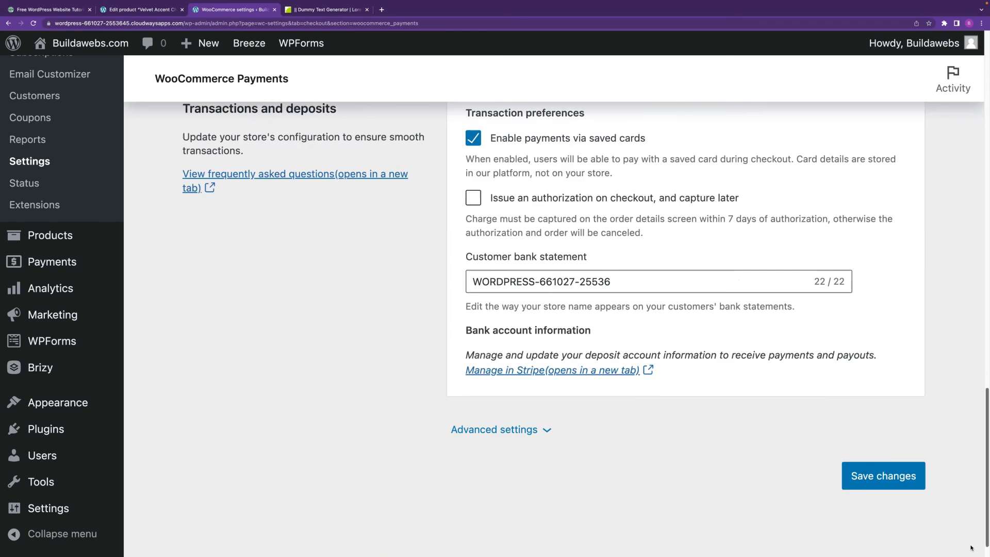
{"action": "left_click", "coordinate": [893, 450]}
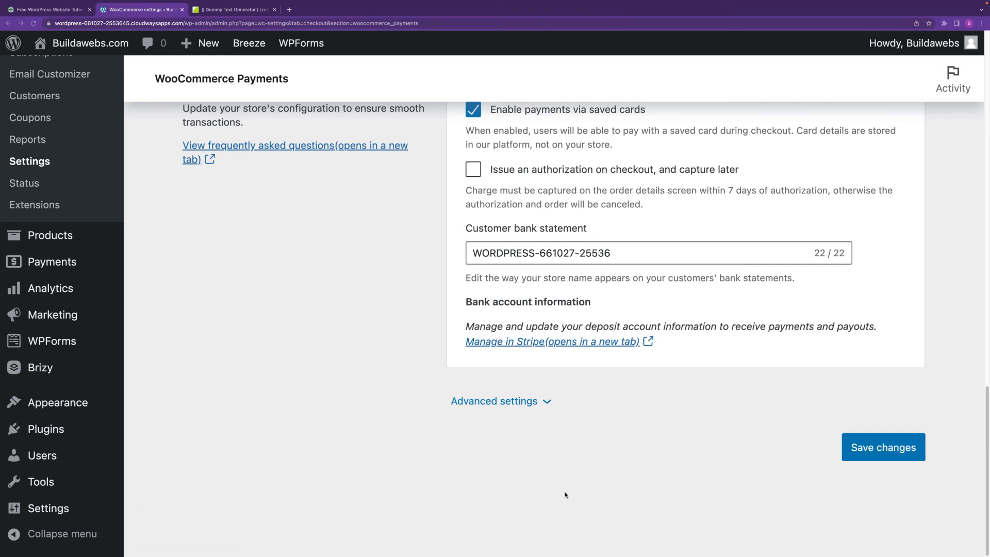
{"action": "key", "text": "super+Tab"}
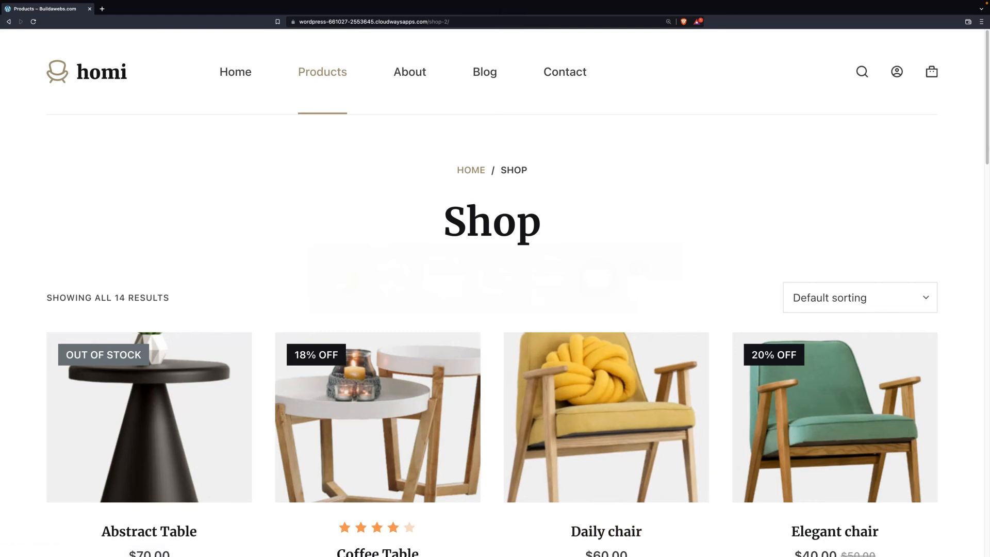
- Add the Sofa Service - 2 Year option to the cart from the Sofa Service product page
{"action": "scroll", "coordinate": [972, 311], "scroll_direction": "down", "scroll_amount": 10}
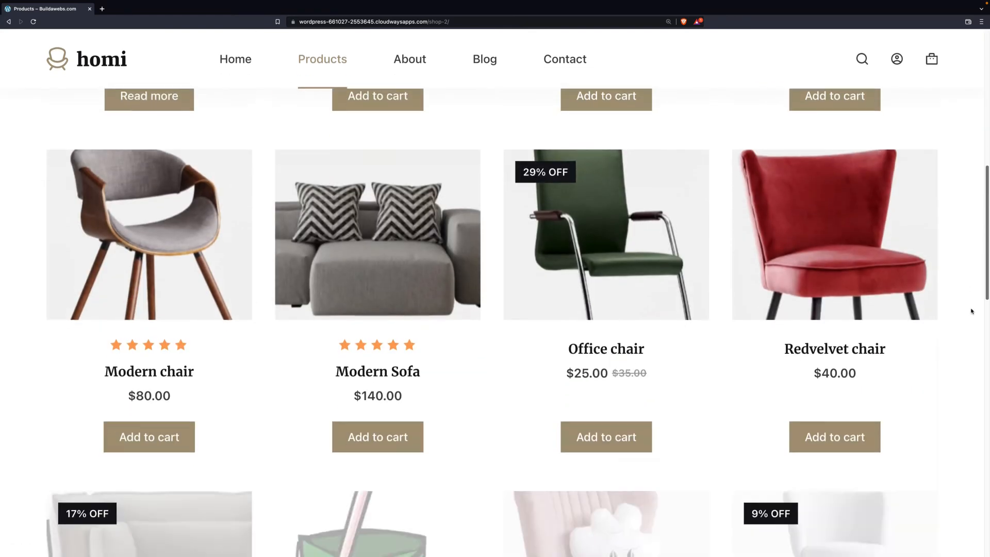
{"action": "scroll", "coordinate": [946, 361], "scroll_direction": "down", "scroll_amount": 4}
{"action": "left_click", "coordinate": [411, 391]}
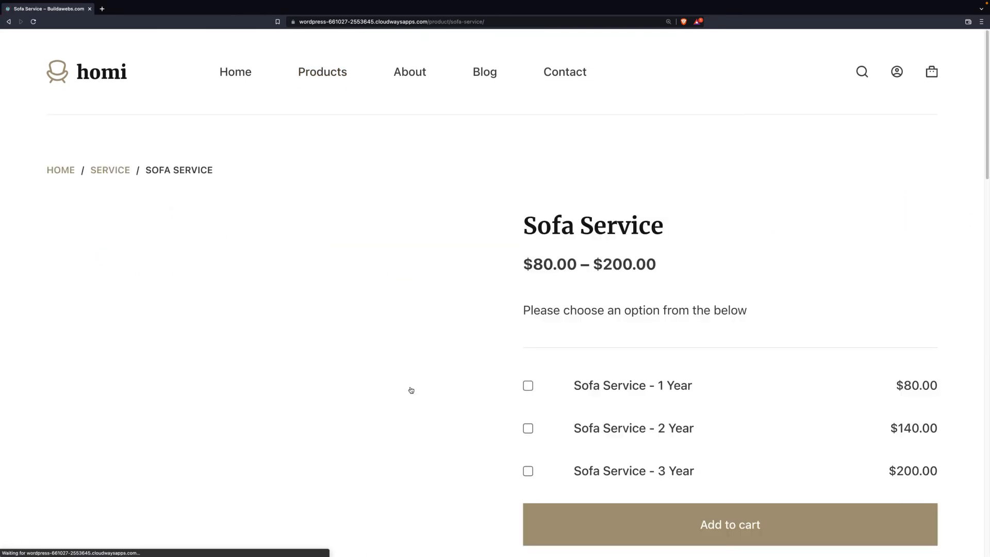
{"action": "left_click", "coordinate": [528, 431]}
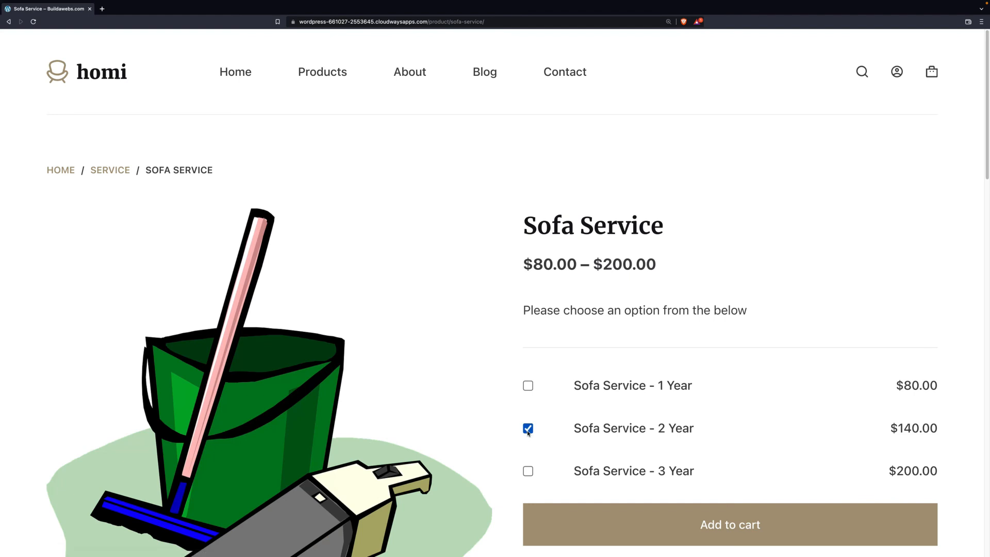
{"action": "left_click", "coordinate": [749, 525]}
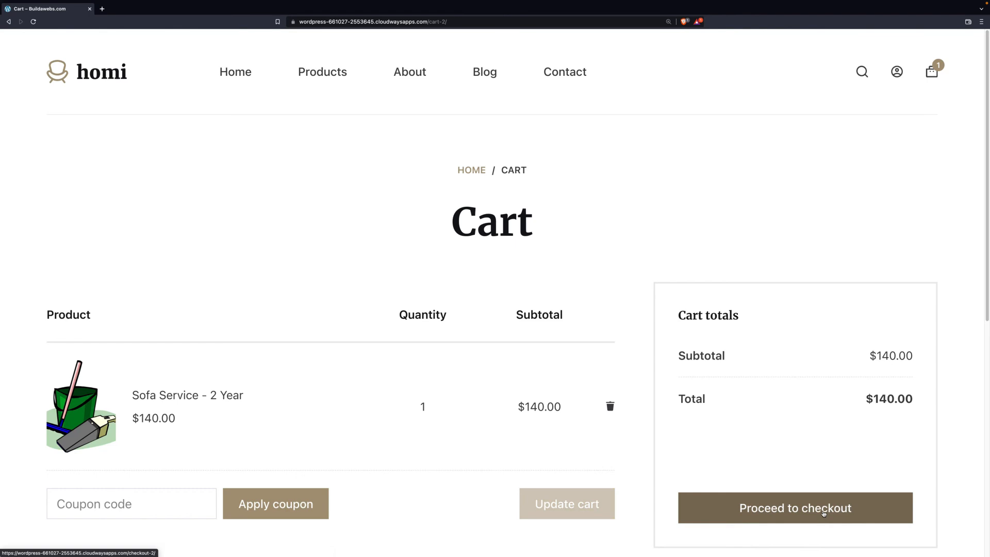
- Proceed to checkout and review the billing details and the $140.00 order total
{"action": "left_click", "coordinate": [823, 510]}
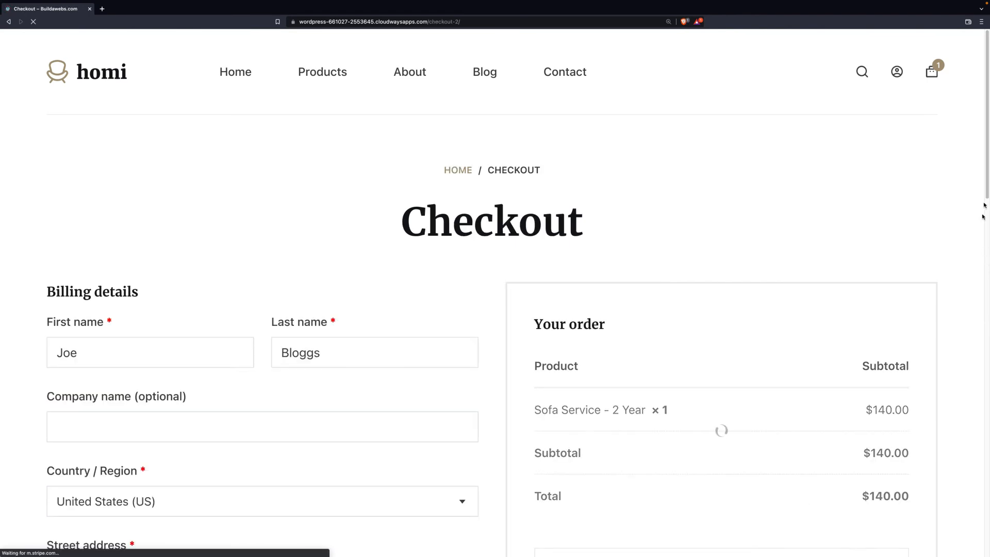
{"action": "scroll", "coordinate": [975, 242], "scroll_direction": "down", "scroll_amount": 8}
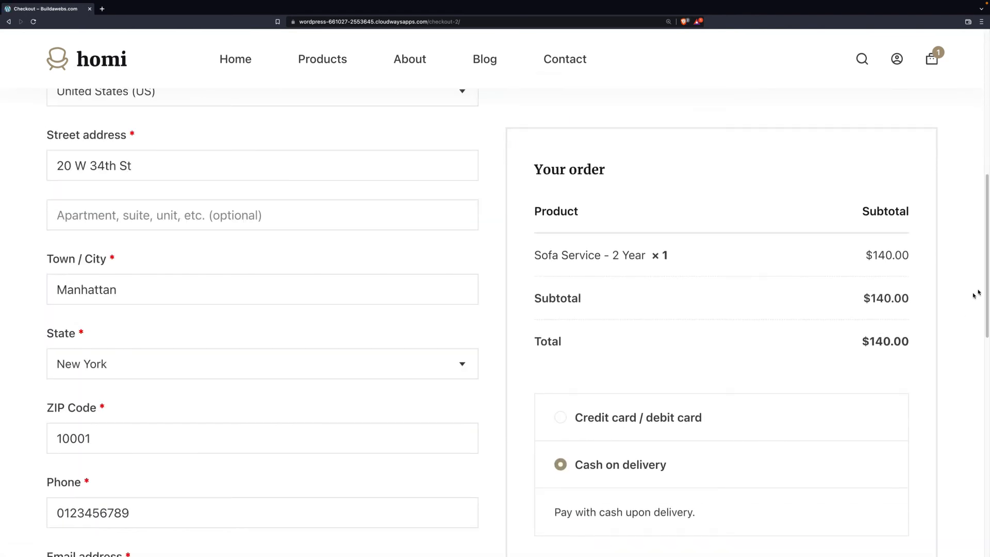
{"action": "left_click_drag", "start_coordinate": [985, 250], "coordinate": [983, 161]}
{"action": "scroll", "coordinate": [983, 190], "scroll_direction": "up", "scroll_amount": 2}
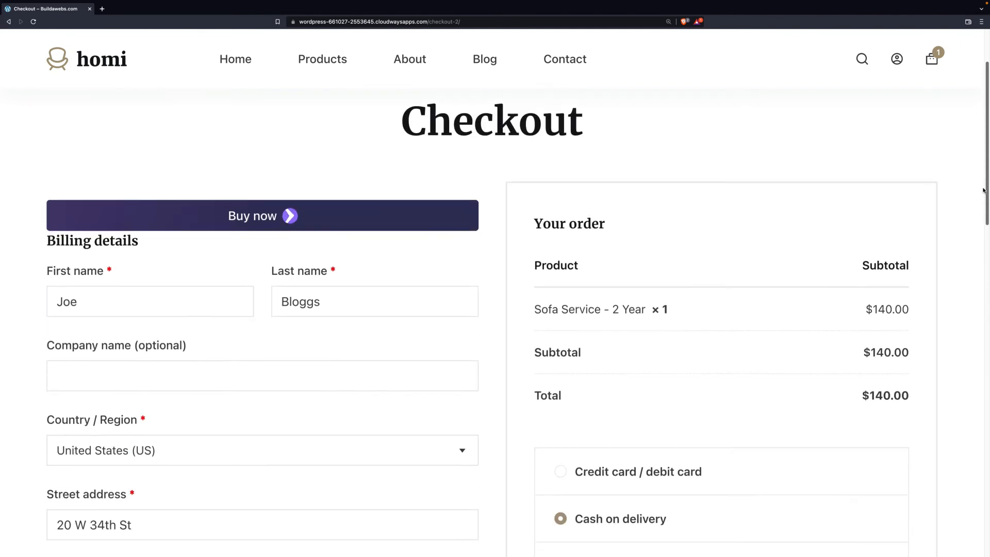
{"action": "scroll", "coordinate": [982, 190], "scroll_direction": "down", "scroll_amount": 2}
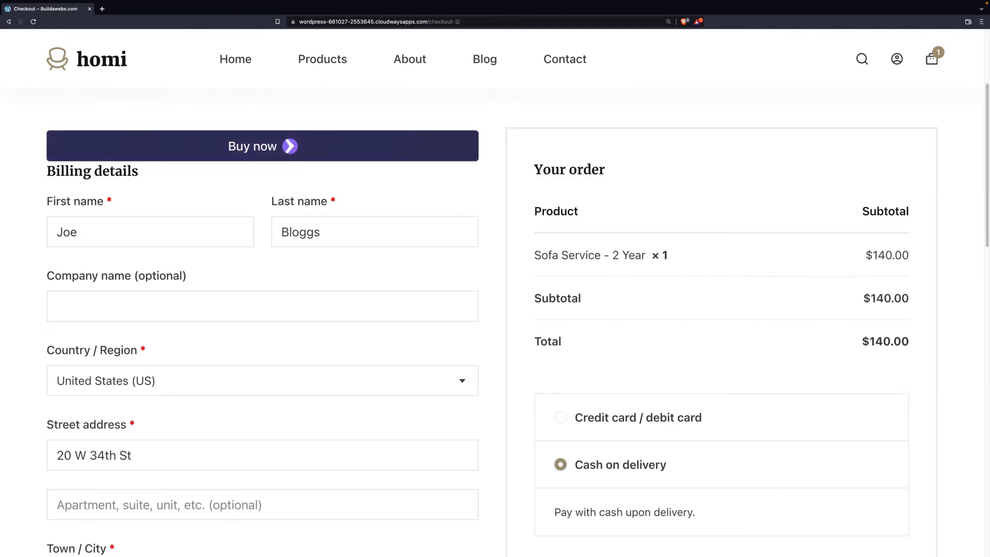
{"action": "scroll", "coordinate": [833, 330], "scroll_direction": "down", "scroll_amount": 1}
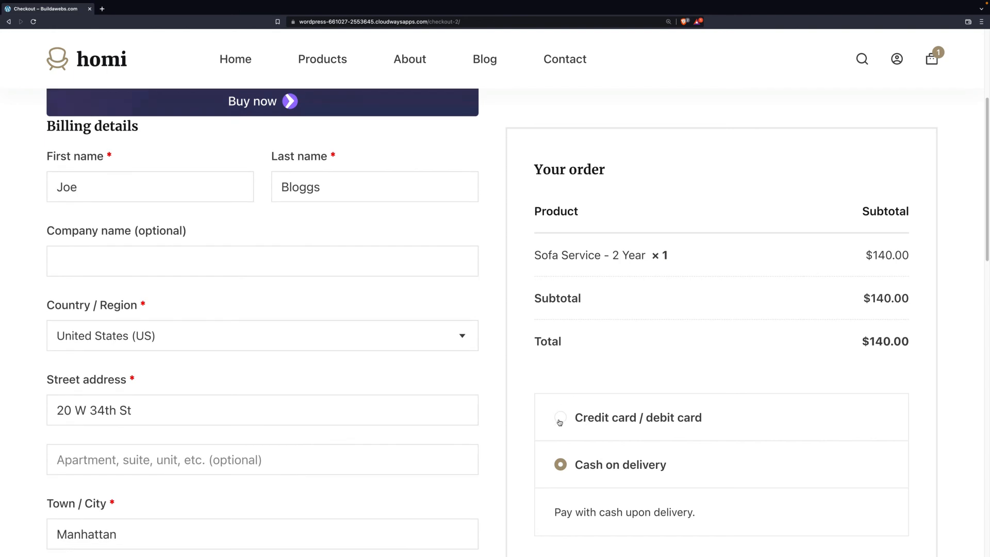
- Choose credit/debit card payment and paste the test VISA card number
{"action": "left_click", "coordinate": [638, 416]}
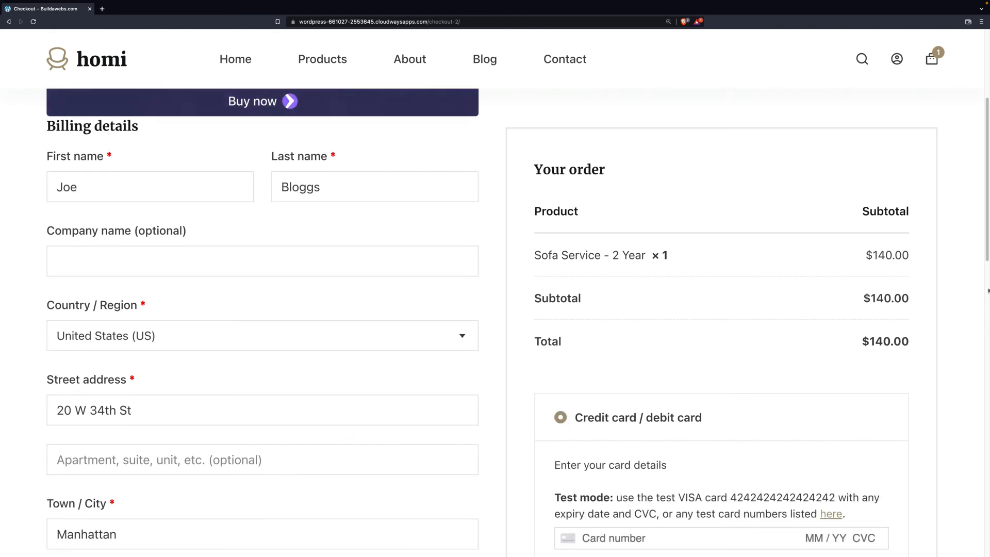
{"action": "scroll", "coordinate": [989, 291], "scroll_direction": "down", "scroll_amount": 6}
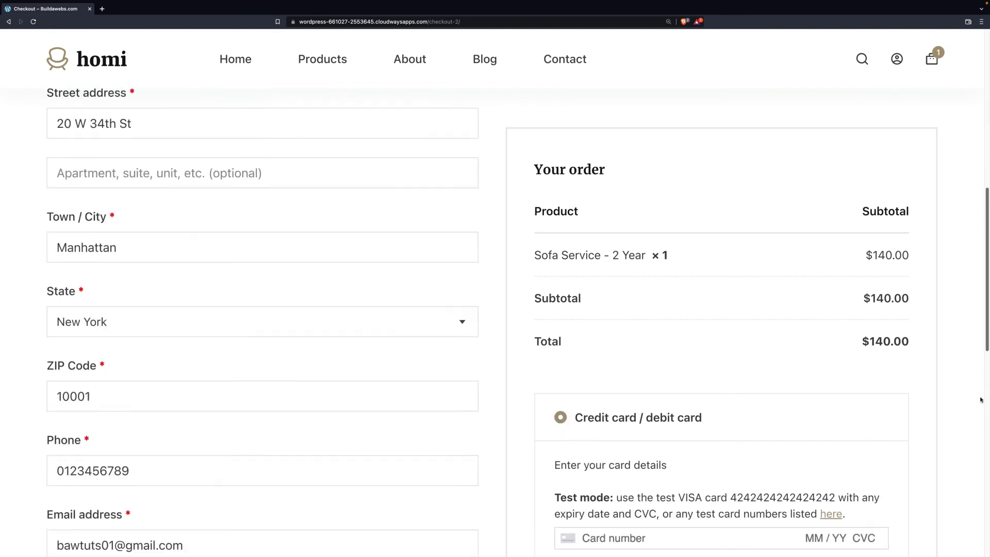
{"action": "scroll", "coordinate": [715, 379], "scroll_direction": "down", "scroll_amount": 4}
{"action": "left_click_drag", "start_coordinate": [730, 315], "coordinate": [838, 316]}
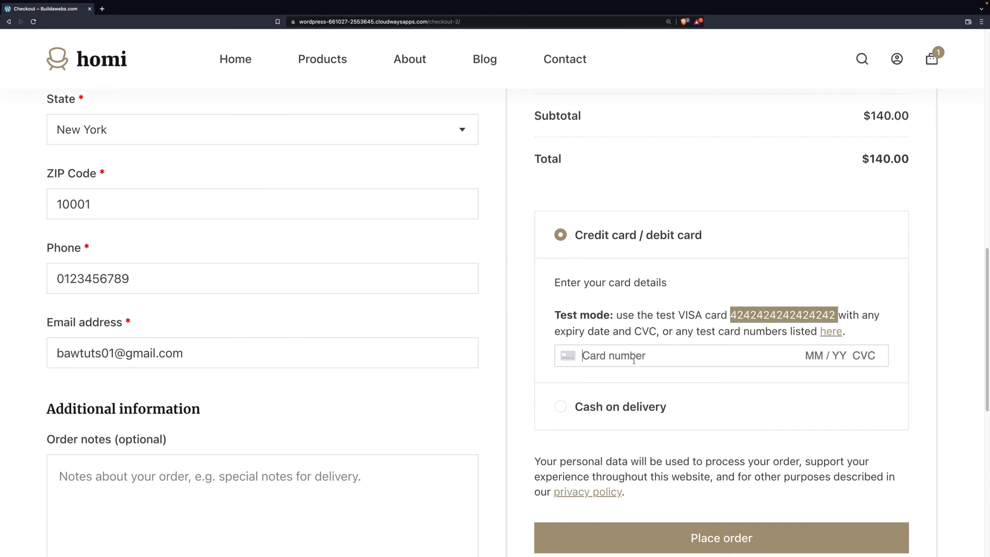
{"action": "key", "text": "ctrl+v"}
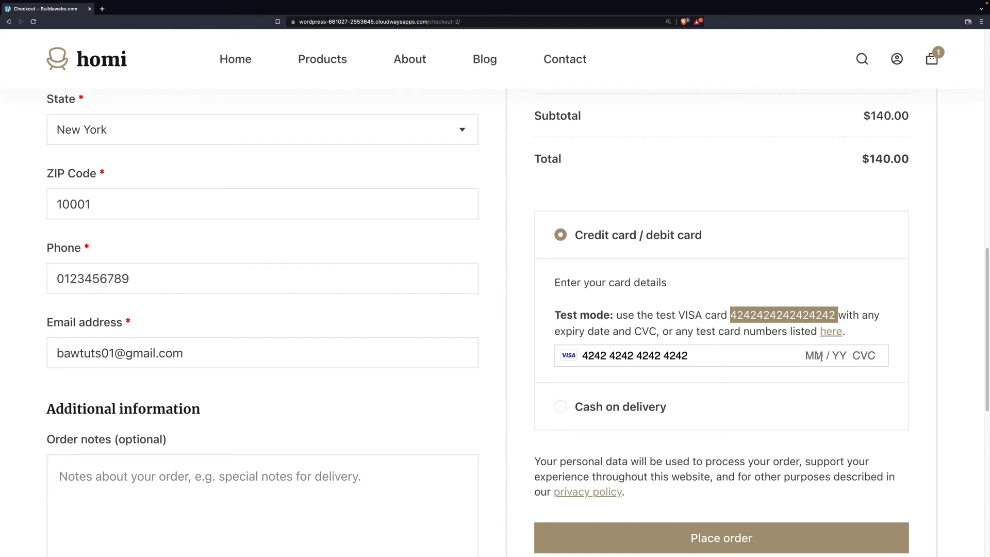
{"action": "type", "text": "05 / 22 123"}
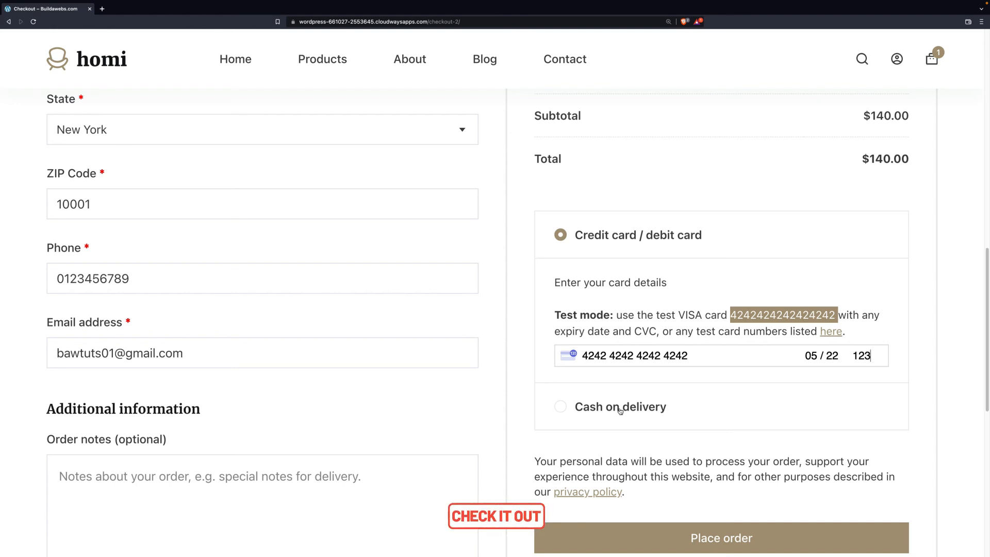
{"action": "left_click_drag", "start_coordinate": [984, 374], "coordinate": [987, 404]}
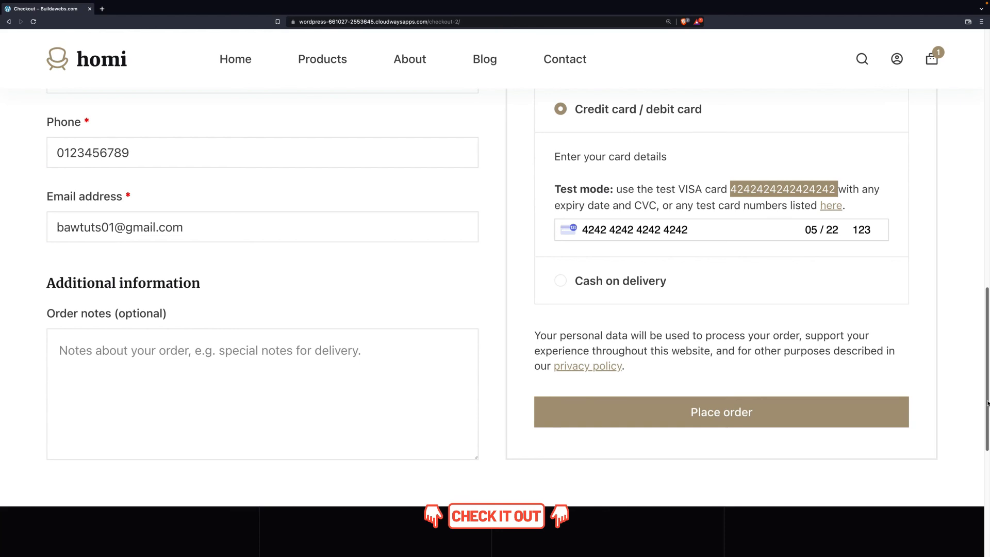
{"action": "left_click", "coordinate": [741, 413]}
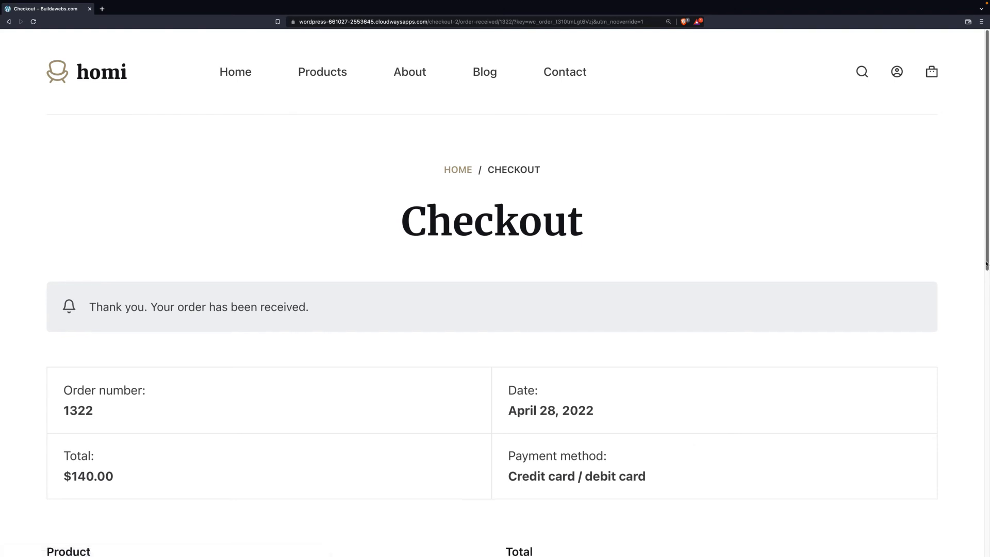
- Switch to the admin browser and open WooCommerce Orders to see the $140.00 Processing order
{"action": "scroll", "coordinate": [971, 308], "scroll_direction": "down", "scroll_amount": 3}
{"action": "scroll", "coordinate": [971, 308], "scroll_direction": "down", "scroll_amount": 5}
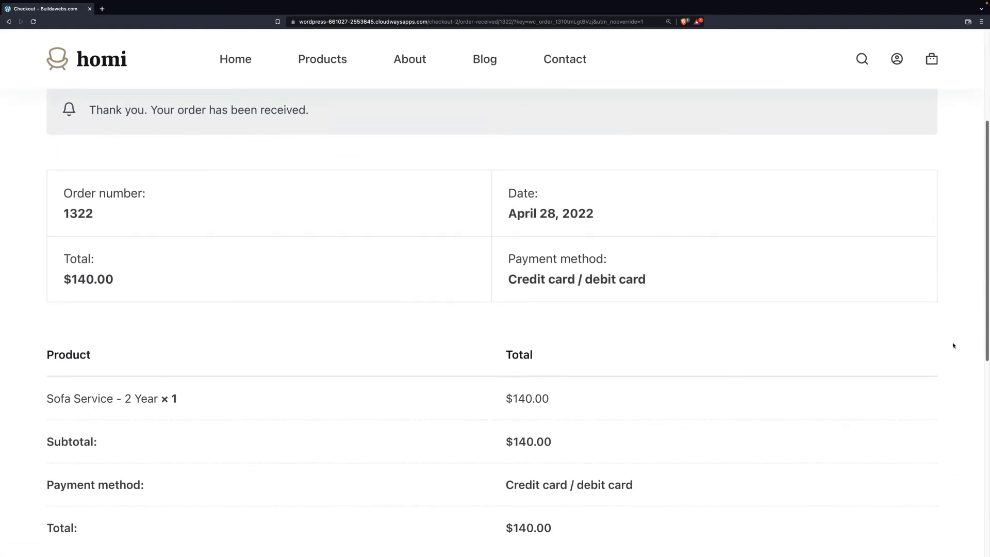
{"action": "scroll", "coordinate": [949, 339], "scroll_direction": "up", "scroll_amount": 4}
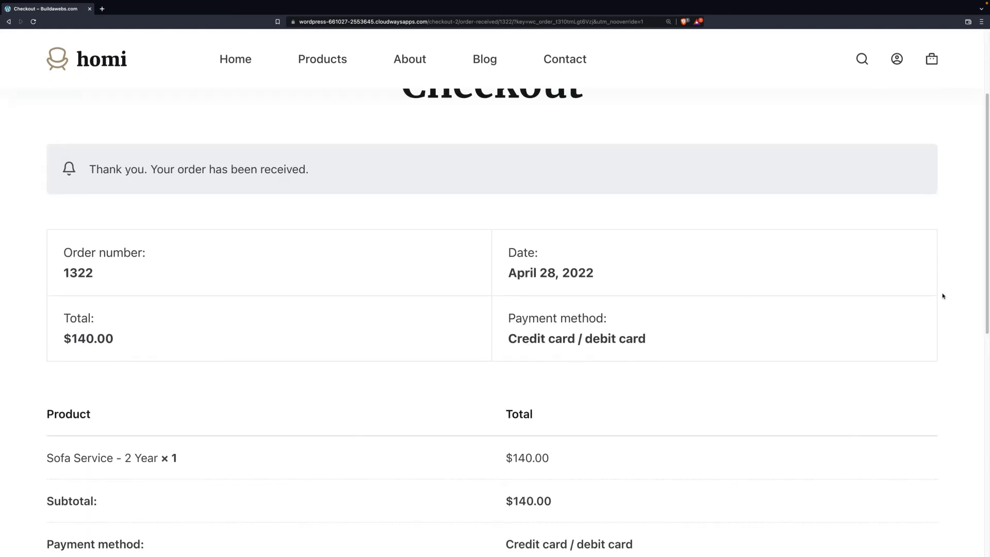
{"action": "key", "text": "super+Tab"}
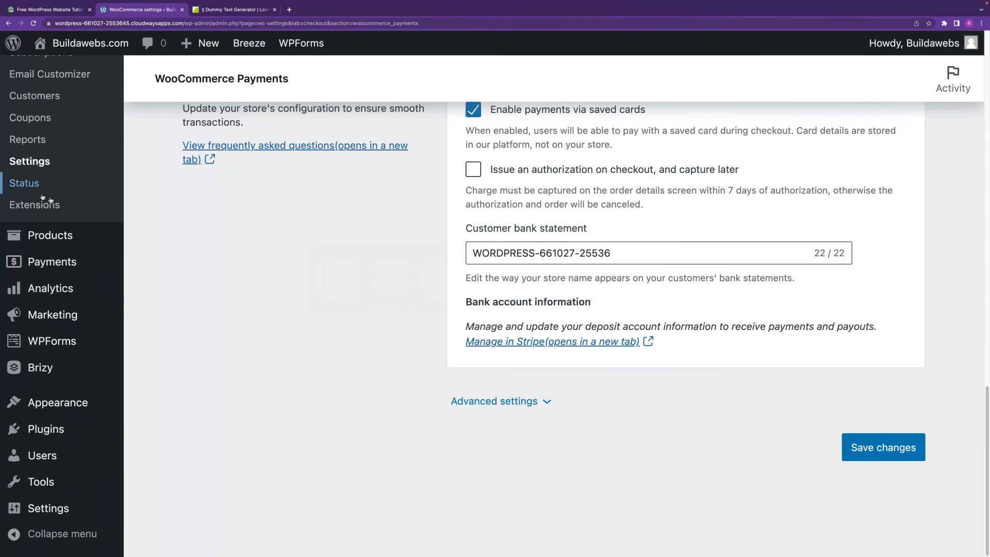
{"action": "scroll", "coordinate": [216, 282], "scroll_direction": "up", "scroll_amount": 6}
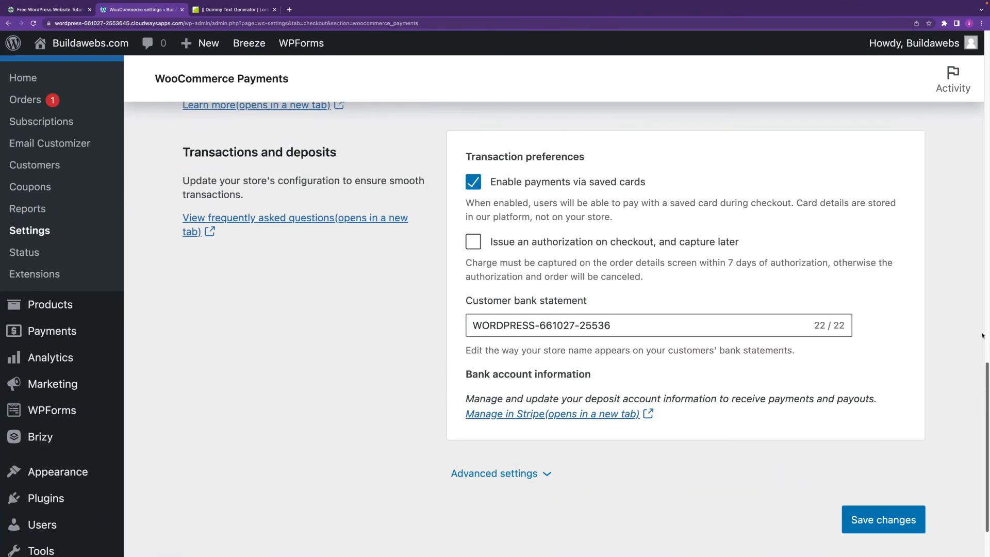
{"action": "left_click", "coordinate": [36, 252]}
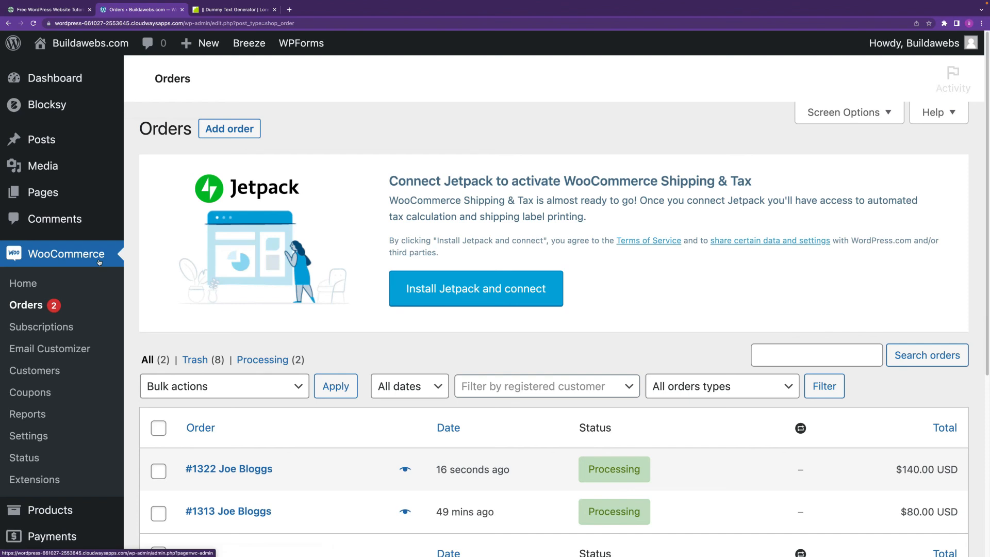
- Change order #1322's status to Completed and update the order
{"action": "left_click", "coordinate": [255, 470]}
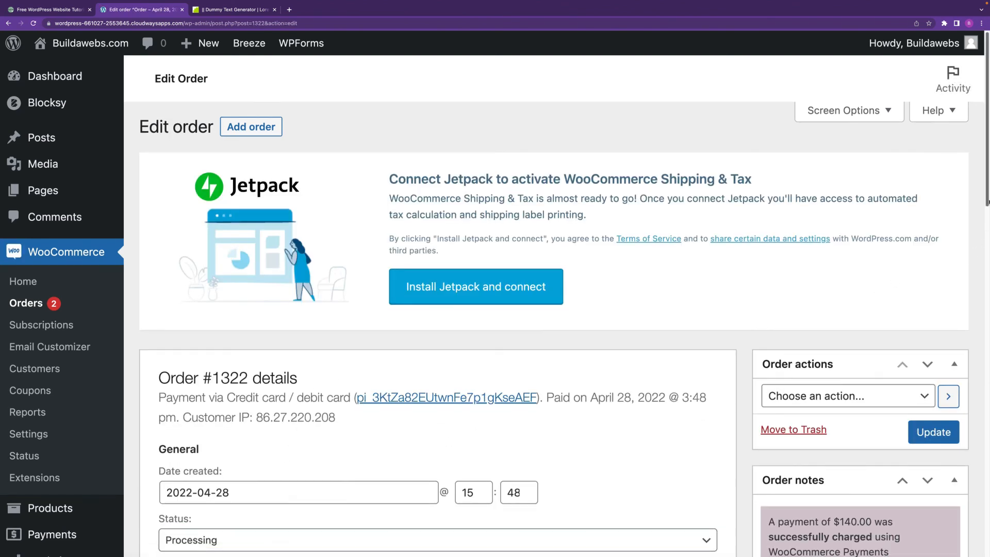
{"action": "scroll", "coordinate": [881, 267], "scroll_direction": "down", "scroll_amount": 3}
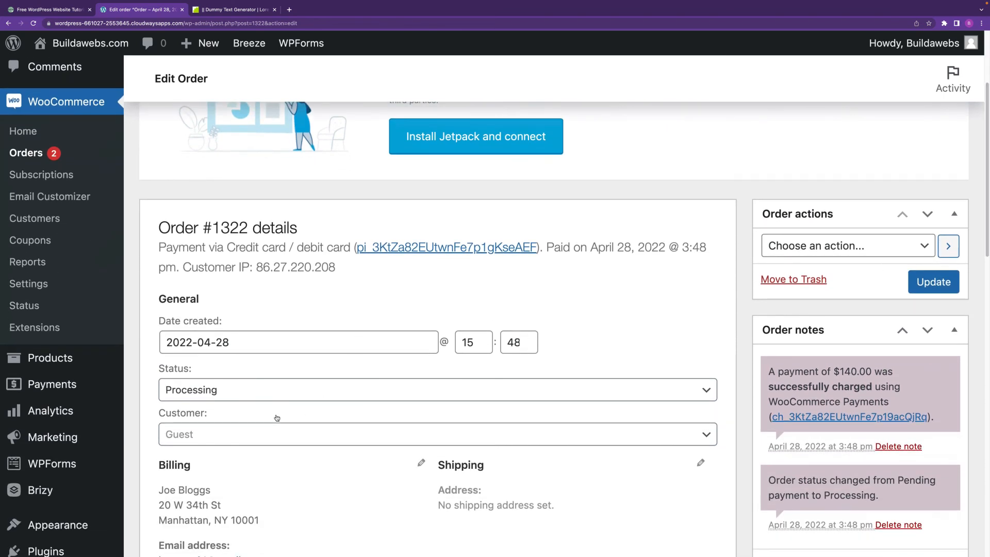
{"action": "left_click", "coordinate": [276, 393]}
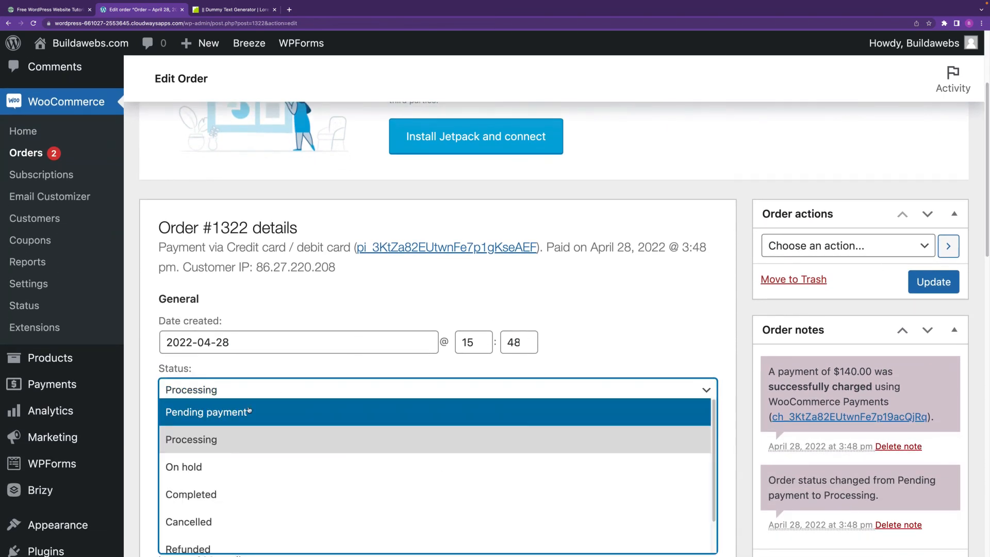
{"action": "left_click", "coordinate": [222, 490]}
{"action": "left_click", "coordinate": [935, 284]}
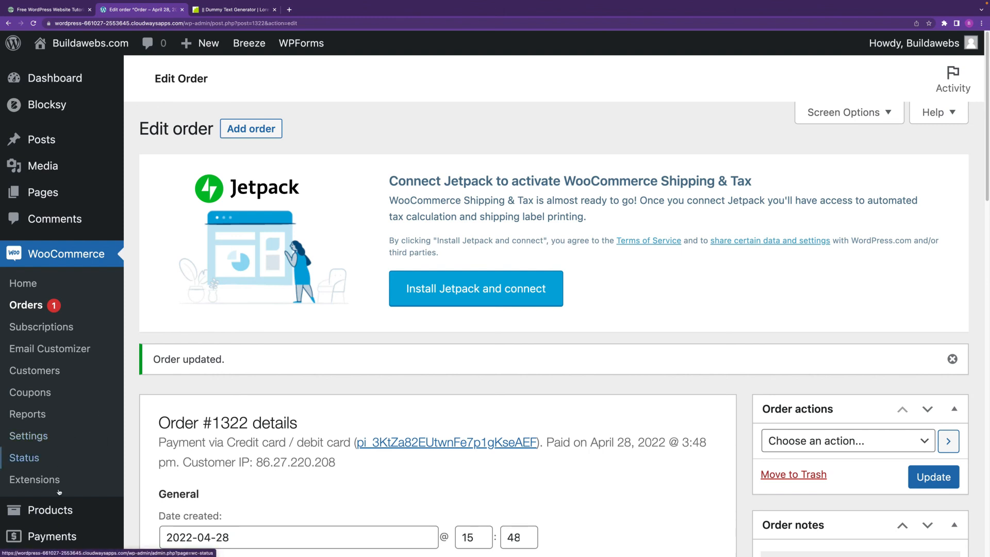
{"action": "mouse_move", "coordinate": [61, 538]}
{"action": "left_click", "coordinate": [153, 513]}
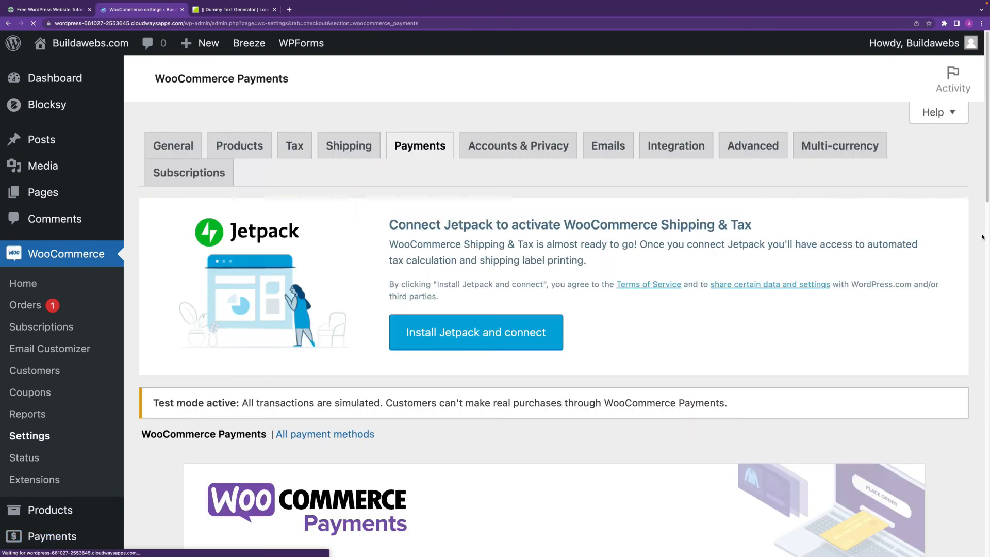
- Disable WooCommerce Payments test mode, save, and switch to the Buildawebs home page tab
{"action": "scroll", "coordinate": [495, 294], "scroll_direction": "down", "scroll_amount": 1}
{"action": "scroll", "coordinate": [417, 307], "scroll_direction": "down", "scroll_amount": 5}
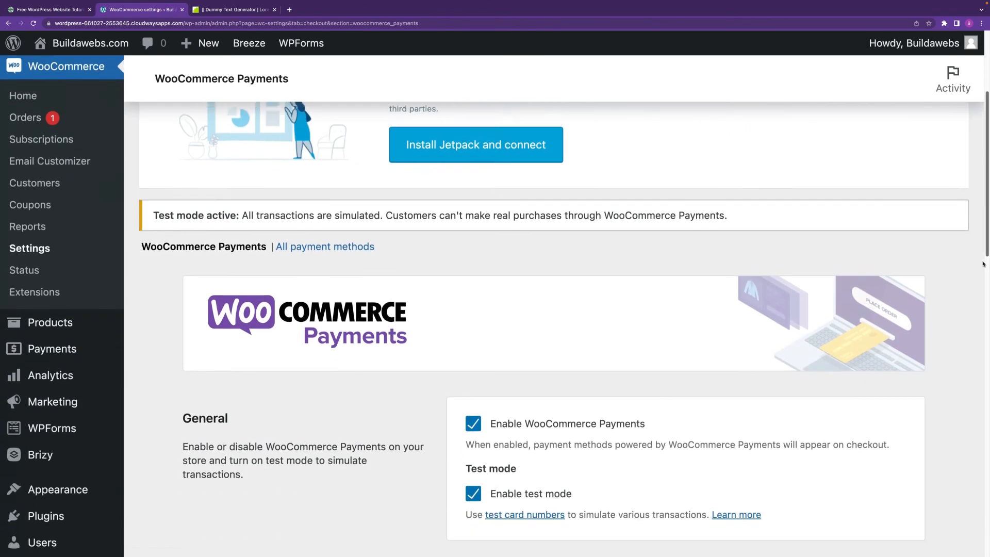
{"action": "left_click", "coordinate": [472, 396]}
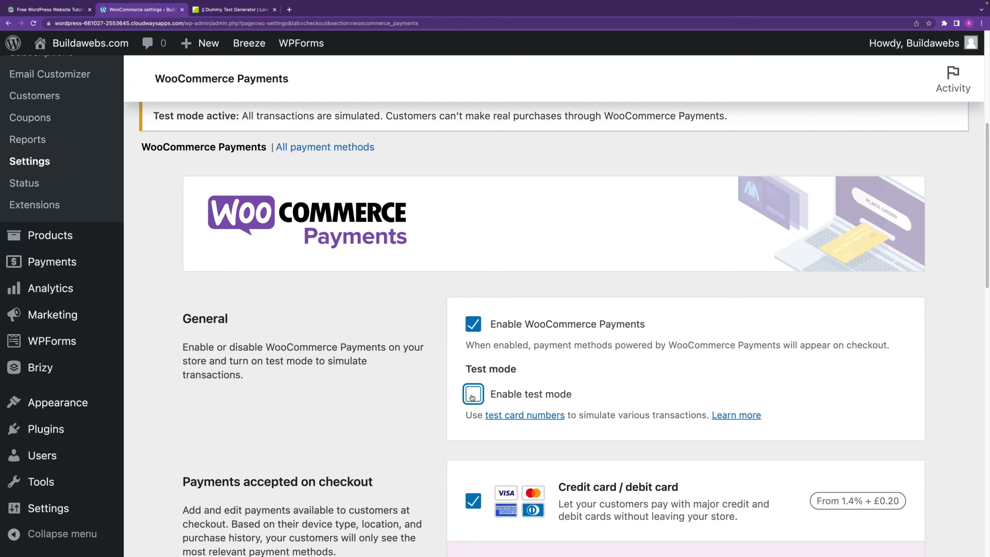
{"action": "left_click_drag", "start_coordinate": [984, 221], "coordinate": [984, 489]}
{"action": "left_click", "coordinate": [884, 447]}
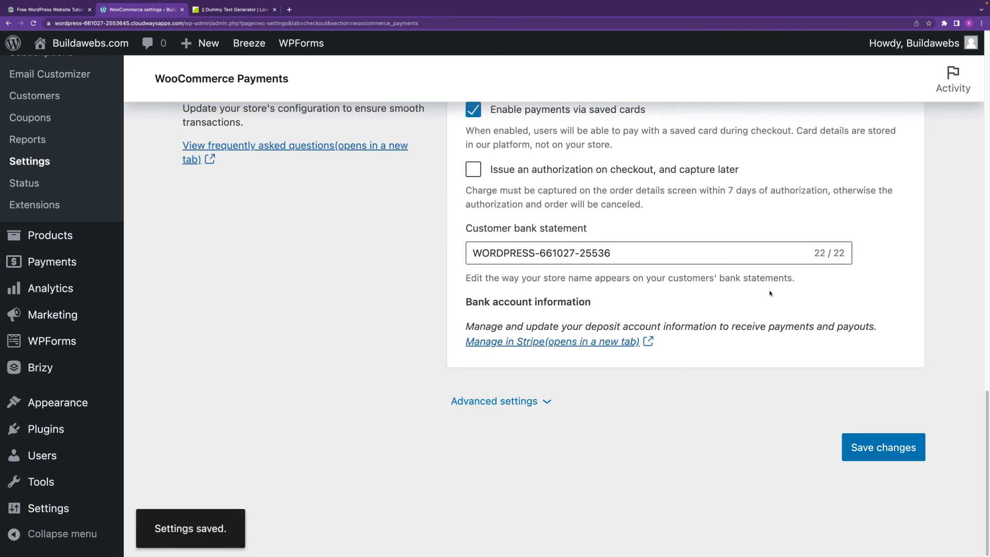
{"action": "scroll", "coordinate": [972, 267], "scroll_direction": "up", "scroll_amount": 6}
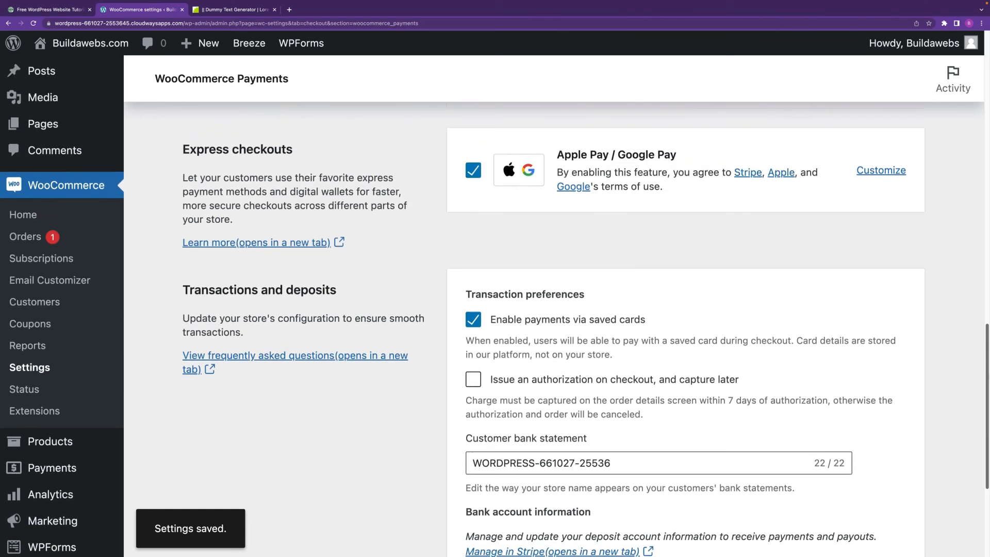
{"action": "scroll", "coordinate": [972, 267], "scroll_direction": "up", "scroll_amount": 10}
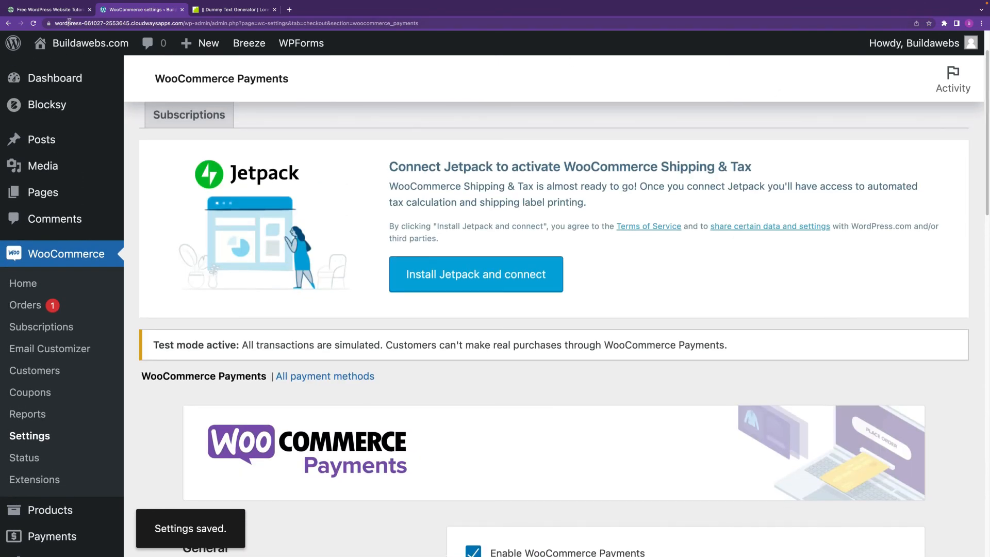
{"action": "left_click", "coordinate": [46, 9]}
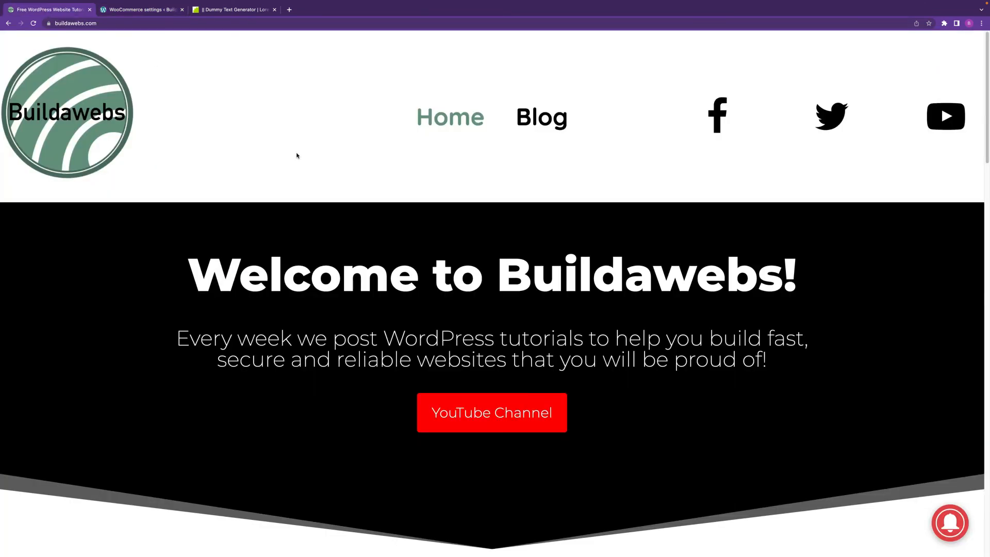